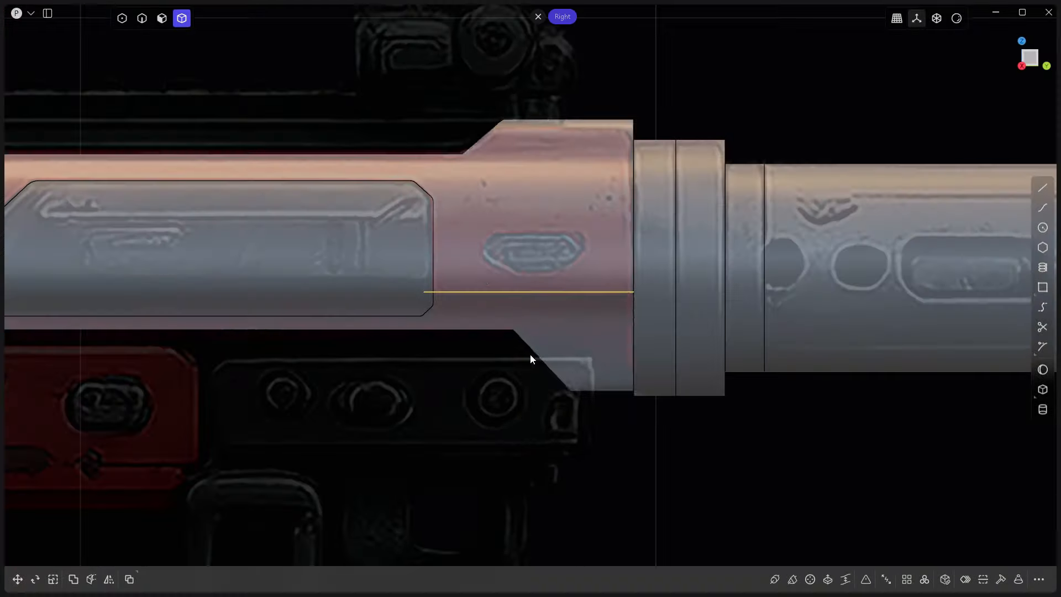
- Extend the narrow sheet strip on the rifle's front housing from its upper long edge, using the Linear shape
{"action": "scroll", "coordinate": [505, 262], "scroll_direction": "up", "scroll_amount": 5}
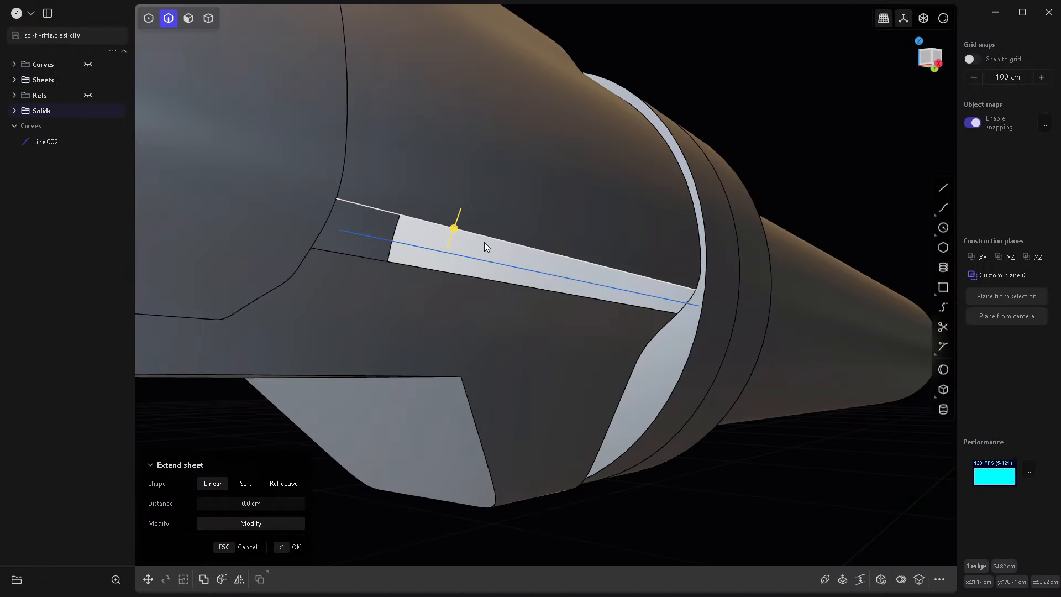
{"action": "left_click", "coordinate": [489, 267]}
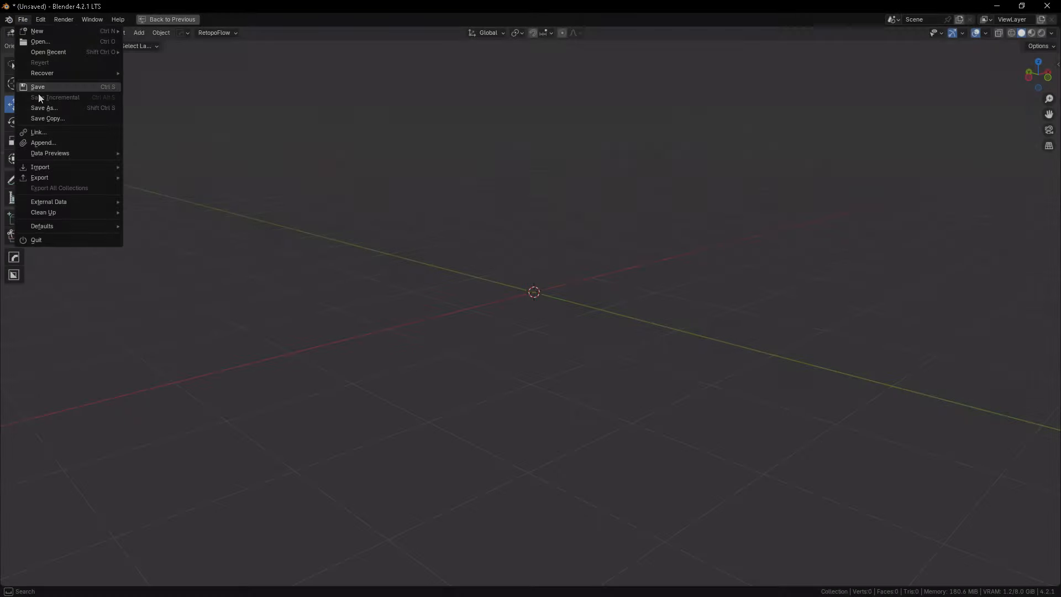
- Switch to Blender and import the exported rifle model into the empty scene
{"action": "mouse_move", "coordinate": [44, 164]}
{"action": "left_click", "coordinate": [157, 200]}
{"action": "left_click", "coordinate": [379, 241]}
{"action": "left_click", "coordinate": [723, 461]}
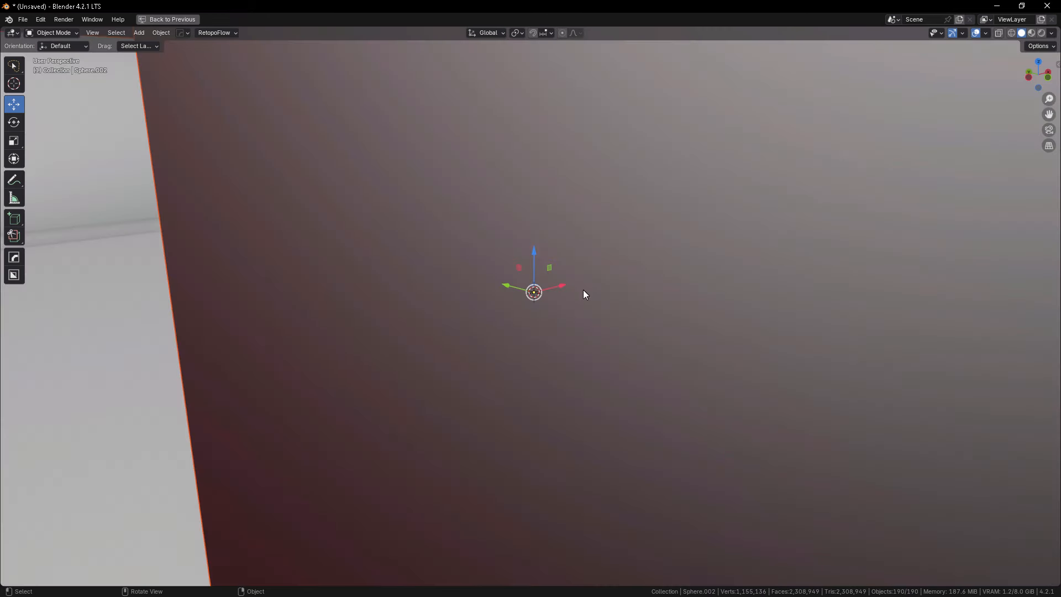
- Rotate all imported rifle parts by -90 degrees about the global X axis so the rifle lies horizontally
{"action": "scroll", "coordinate": [583, 290], "scroll_direction": "down", "scroll_amount": 15}
{"action": "scroll", "coordinate": [522, 306], "scroll_direction": "up", "scroll_amount": 8}
{"action": "scroll", "coordinate": [522, 307], "scroll_direction": "up", "scroll_amount": 5}
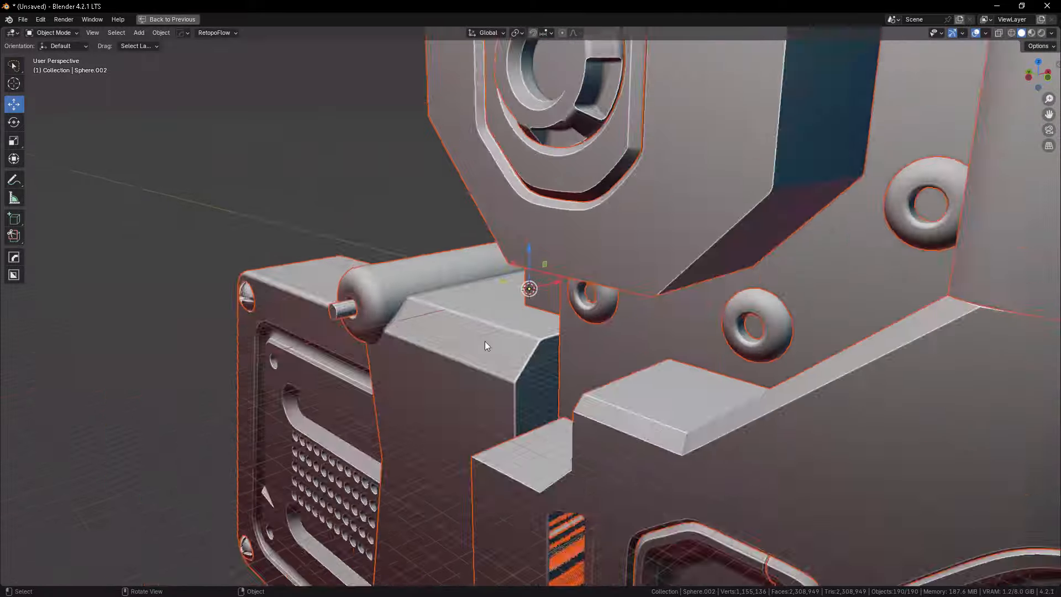
{"action": "scroll", "coordinate": [485, 340], "scroll_direction": "down", "scroll_amount": 5}
{"action": "middle_click_drag", "start_coordinate": [485, 340], "coordinate": [520, 276]}
{"action": "scroll", "coordinate": [502, 310], "scroll_direction": "up", "scroll_amount": 3}
{"action": "scroll", "coordinate": [516, 403], "scroll_direction": "down", "scroll_amount": 3}
{"action": "key", "text": "r"}
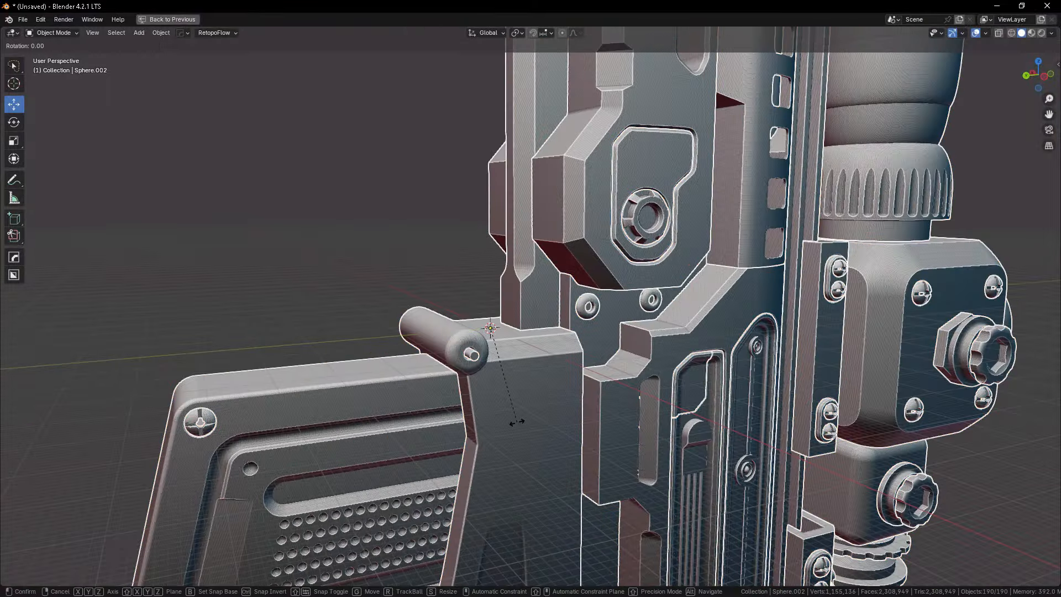
{"action": "key", "text": "x"}
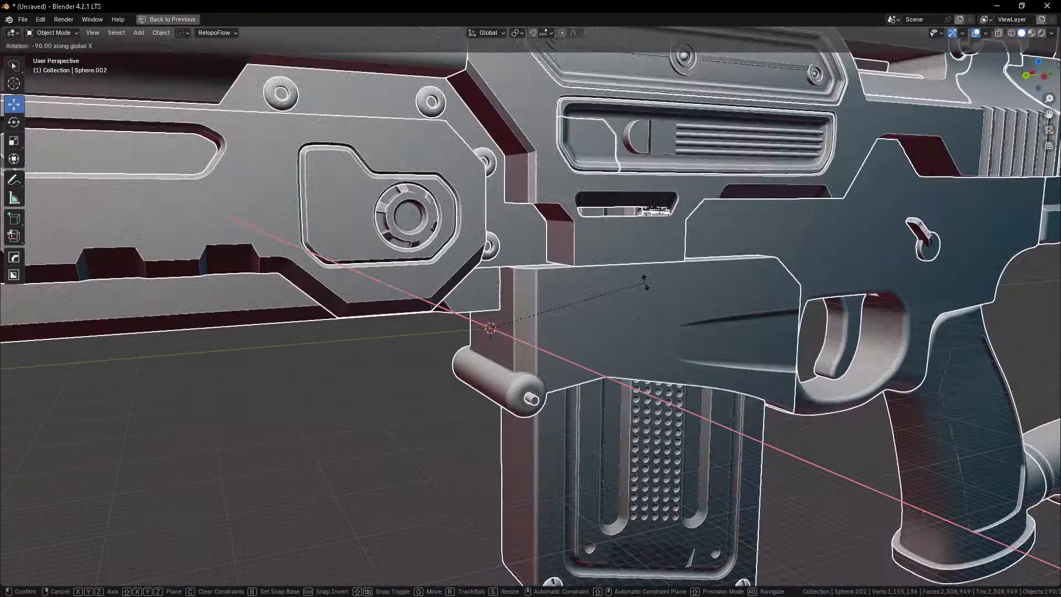
{"action": "left_click", "coordinate": [644, 290]}
- Apply the rotation and the other transforms to all rifle parts
{"action": "key", "text": "ctrl+a"}
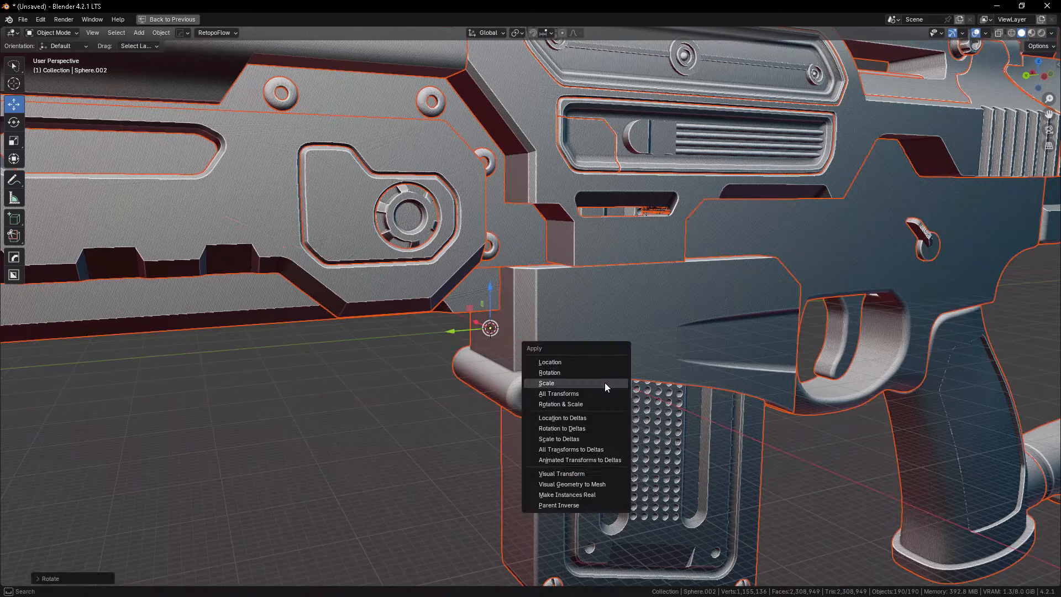
{"action": "left_click", "coordinate": [559, 372]}
{"action": "key", "text": "ctrl+a"}
{"action": "left_click", "coordinate": [456, 425]}
{"action": "key", "text": "ctrl+a"}
{"action": "left_click", "coordinate": [442, 418]}
- Add a cube at the world origin as a size reference for the rifle
{"action": "key", "text": "shift+a"}
{"action": "mouse_move", "coordinate": [373, 382]}
{"action": "left_click", "coordinate": [450, 169]}
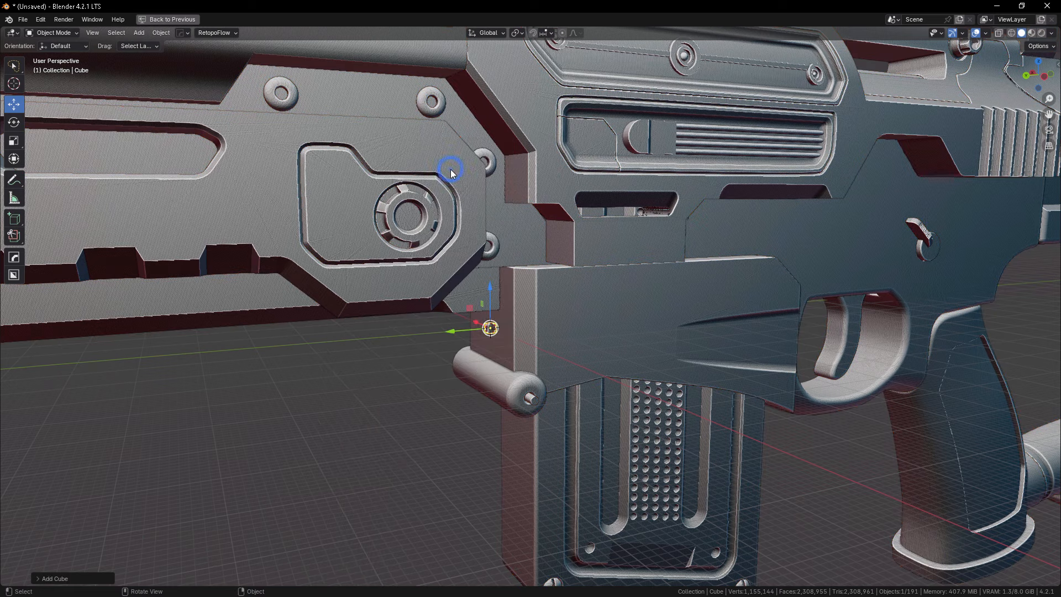
- Set the cube's X, Y and Z dimensions to 1 m and apply its scale
{"action": "key", "text": "KP_Decimal"}
{"action": "key", "text": "n"}
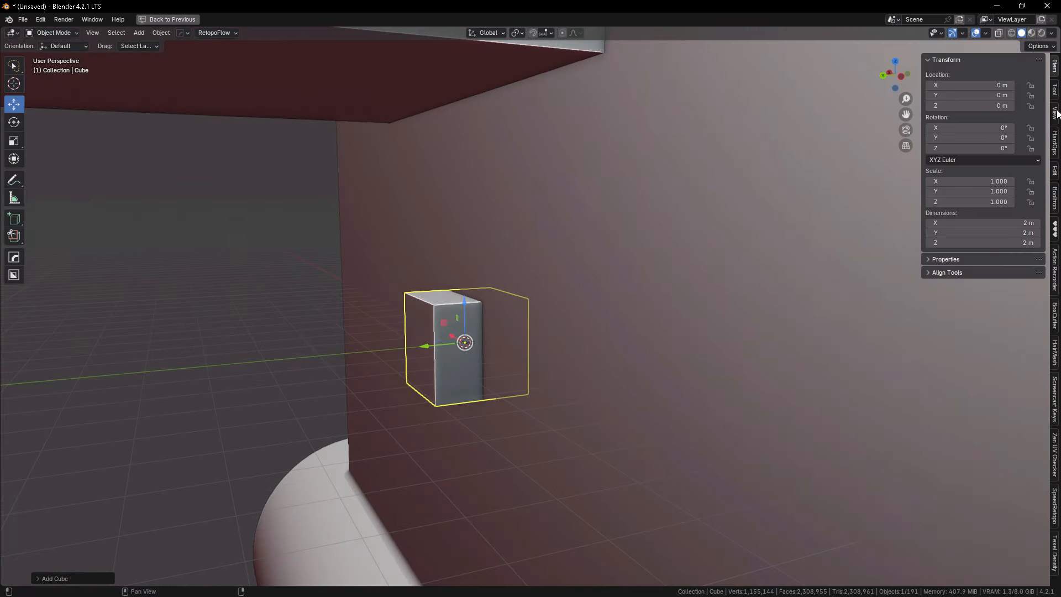
{"action": "left_click_drag", "start_coordinate": [963, 223], "coordinate": [963, 243]}
{"action": "type", "text": "1"}
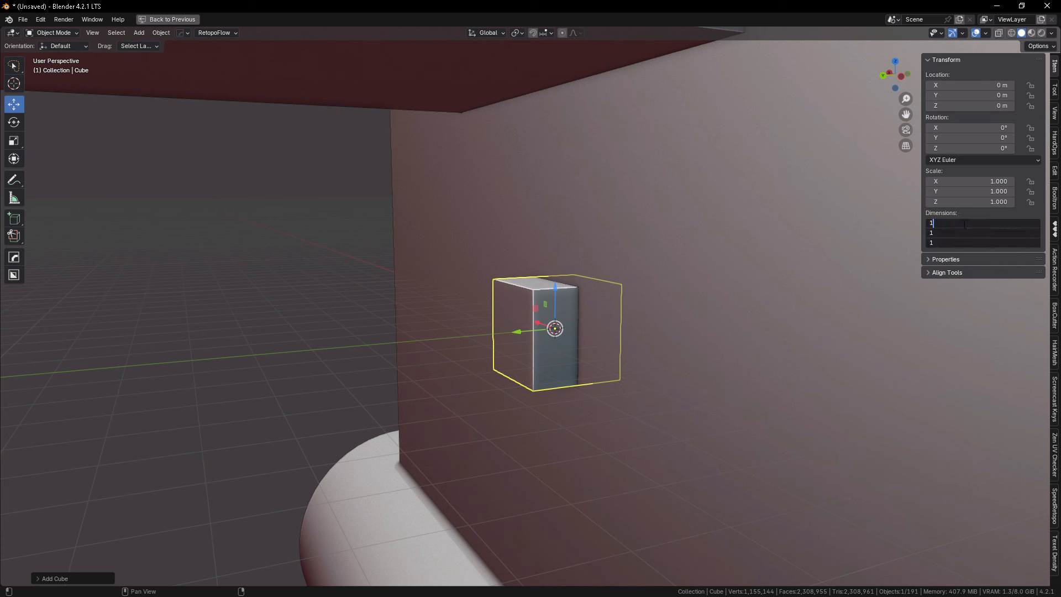
{"action": "key", "text": "Return"}
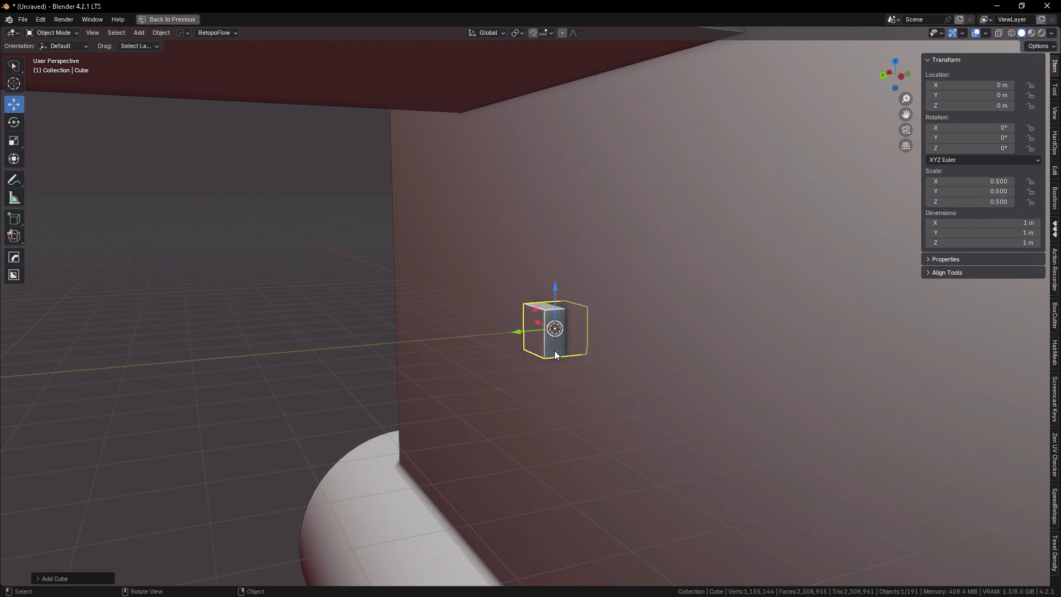
{"action": "key", "text": "ctrl+a"}
{"action": "left_click", "coordinate": [685, 375]}
- Select every object, and remove the reference cube from the selection with Select Box so only the rifle parts stay selected
{"action": "scroll", "coordinate": [534, 357], "scroll_direction": "down", "scroll_amount": 10}
{"action": "left_click", "coordinate": [626, 423]}
{"action": "key", "text": "a"}
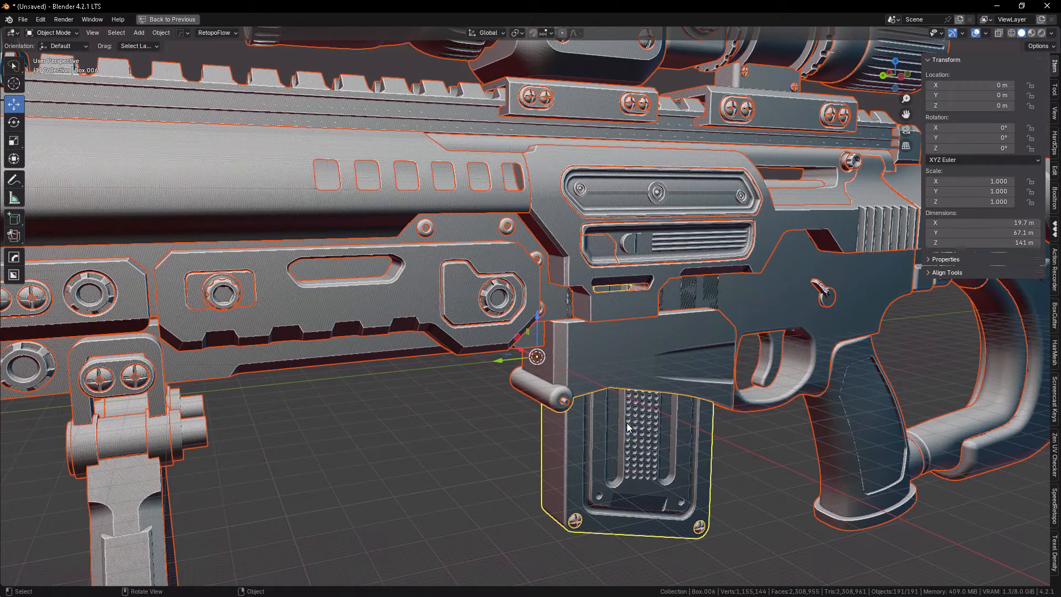
{"action": "scroll", "coordinate": [575, 289], "scroll_direction": "up", "scroll_amount": 15}
{"action": "mouse_move", "coordinate": [508, 359]}
{"action": "middle_mouse_down"}
{"action": "mouse_move", "coordinate": [386, 369]}
{"action": "mouse_move", "coordinate": [431, 370]}
{"action": "middle_mouse_up"}
{"action": "left_click", "coordinate": [13, 67]}
{"action": "left_click", "coordinate": [62, 89]}
{"action": "left_click_drag", "start_coordinate": [410, 348], "coordinate": [442, 409], "text": "ctrl"}
- Scale the rifle parts down in stages to about 0.001 of their size so the rifle fits the reference cube
{"action": "scroll", "coordinate": [474, 367], "scroll_direction": "down", "scroll_amount": 15}
{"action": "key", "text": "s"}
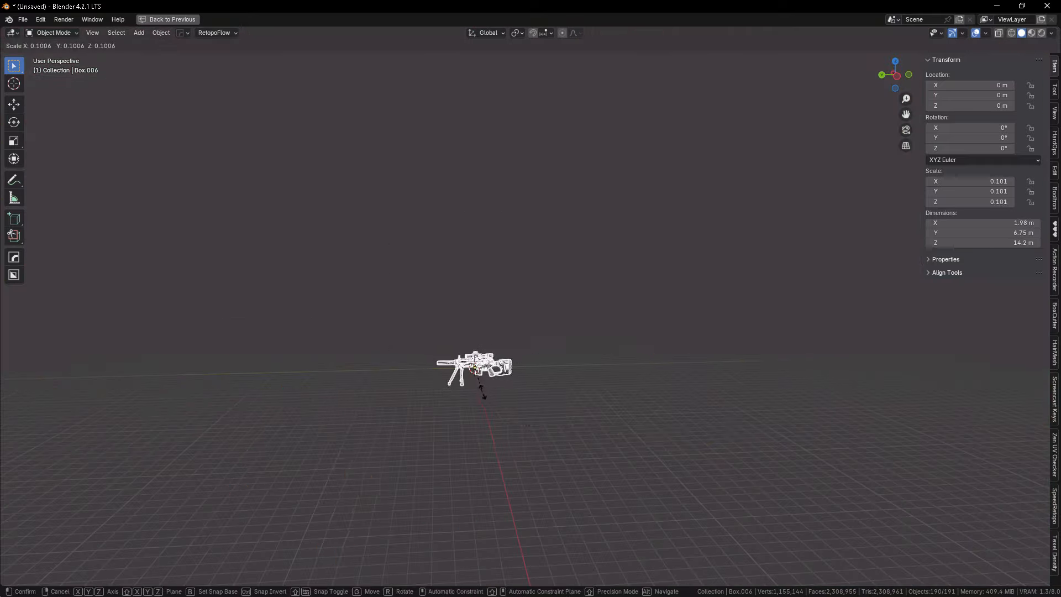
{"action": "left_click", "coordinate": [481, 394]}
{"action": "scroll", "coordinate": [473, 397], "scroll_direction": "up", "scroll_amount": 12}
{"action": "key", "text": "s"}
{"action": "left_click", "coordinate": [442, 290]}
{"action": "scroll", "coordinate": [426, 274], "scroll_direction": "up", "scroll_amount": 8}
{"action": "scroll", "coordinate": [425, 274], "scroll_direction": "down", "scroll_amount": 8}
{"action": "key", "text": "s"}
{"action": "left_click", "coordinate": [505, 433]}
{"action": "scroll", "coordinate": [447, 397], "scroll_direction": "up", "scroll_amount": 10}
{"action": "scroll", "coordinate": [448, 397], "scroll_direction": "down", "scroll_amount": 12}
{"action": "scroll", "coordinate": [455, 392], "scroll_direction": "up", "scroll_amount": 6}
{"action": "scroll", "coordinate": [496, 378], "scroll_direction": "up", "scroll_amount": 5}
{"action": "key", "text": "s"}
{"action": "left_click", "coordinate": [562, 348]}
- Fine-tune the rifle's scale against the cube so the magazine measures about 0.026 × 0.089 × 0.188 m
{"action": "scroll", "coordinate": [540, 310], "scroll_direction": "up", "scroll_amount": 2}
{"action": "middle_click_drag", "start_coordinate": [660, 313], "coordinate": [581, 321]}
{"action": "scroll", "coordinate": [580, 321], "scroll_direction": "up", "scroll_amount": 4}
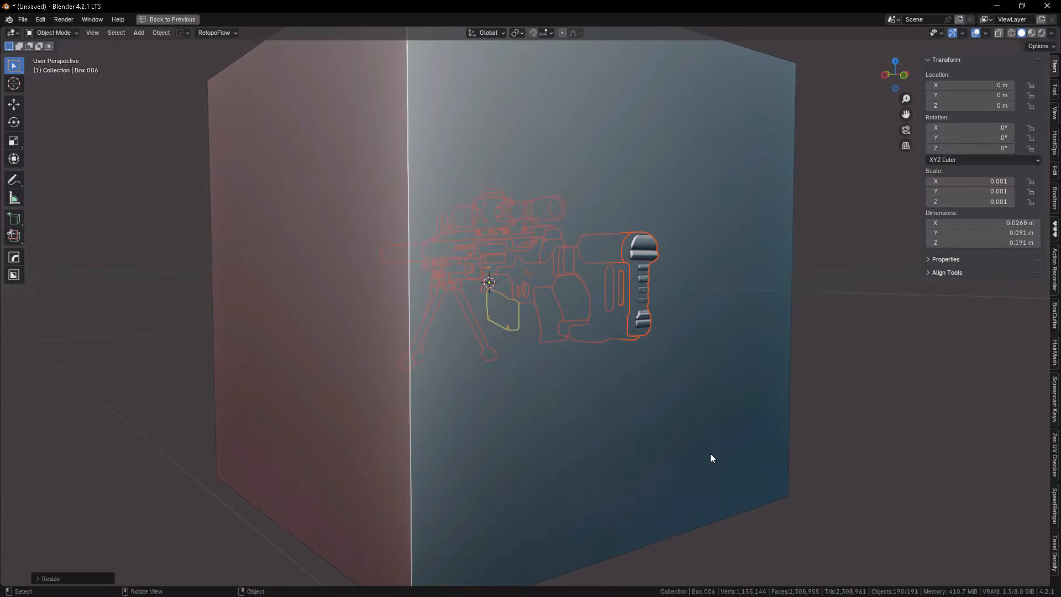
{"action": "key", "text": "s"}
{"action": "left_click", "coordinate": [709, 451]}
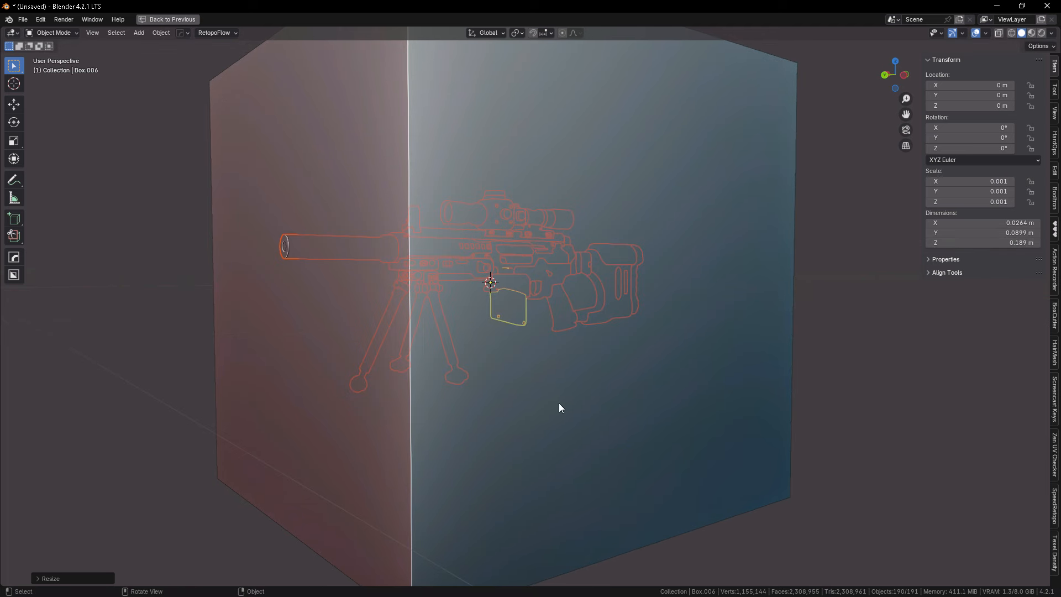
{"action": "key", "text": "s"}
{"action": "left_click", "coordinate": [564, 391]}
- Set the scene's length unit to Centimeters and apply the scale of the rifle parts
{"action": "key", "text": "ctrl+space"}
{"action": "left_click", "coordinate": [884, 297]}
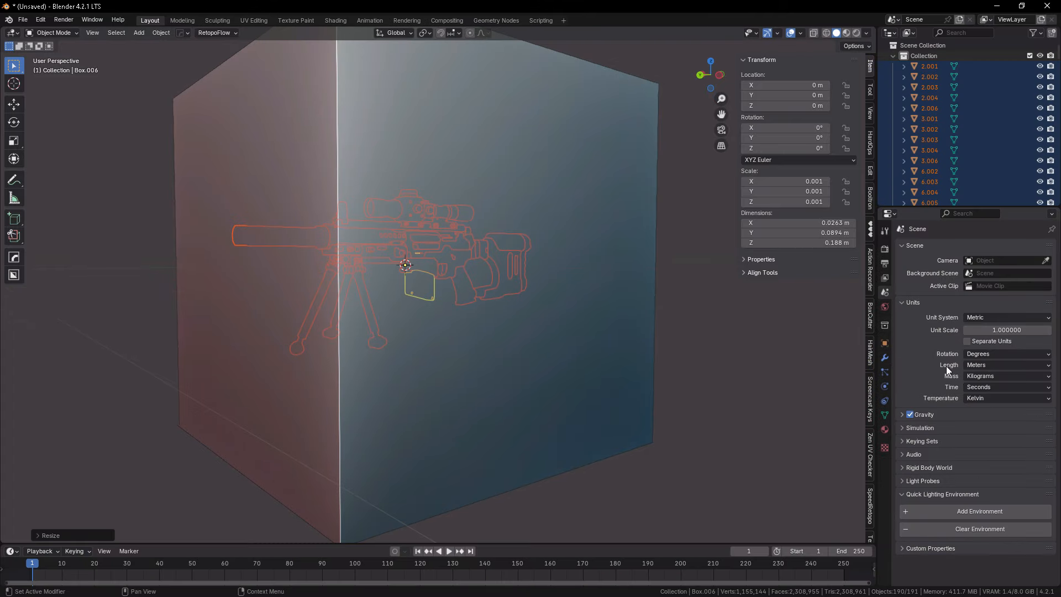
{"action": "left_click", "coordinate": [989, 365]}
{"action": "left_click", "coordinate": [984, 410]}
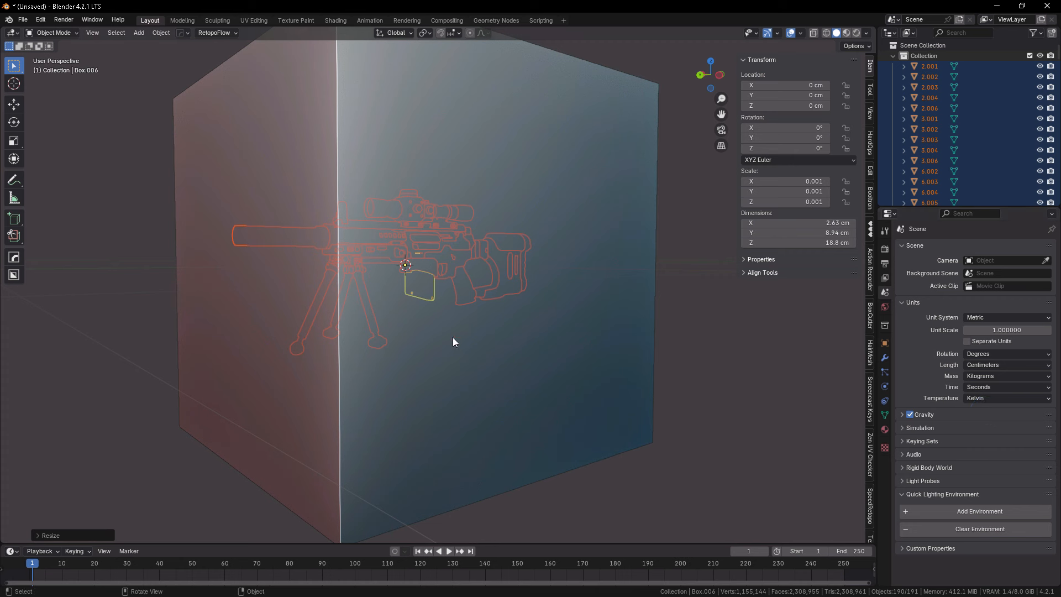
{"action": "key", "text": "ctrl+a"}
{"action": "left_click", "coordinate": [736, 384]}
- Join all rifle parts into one object to check the overall dimensions against the cube, and undo the join
{"action": "key", "text": "ctrl+j"}
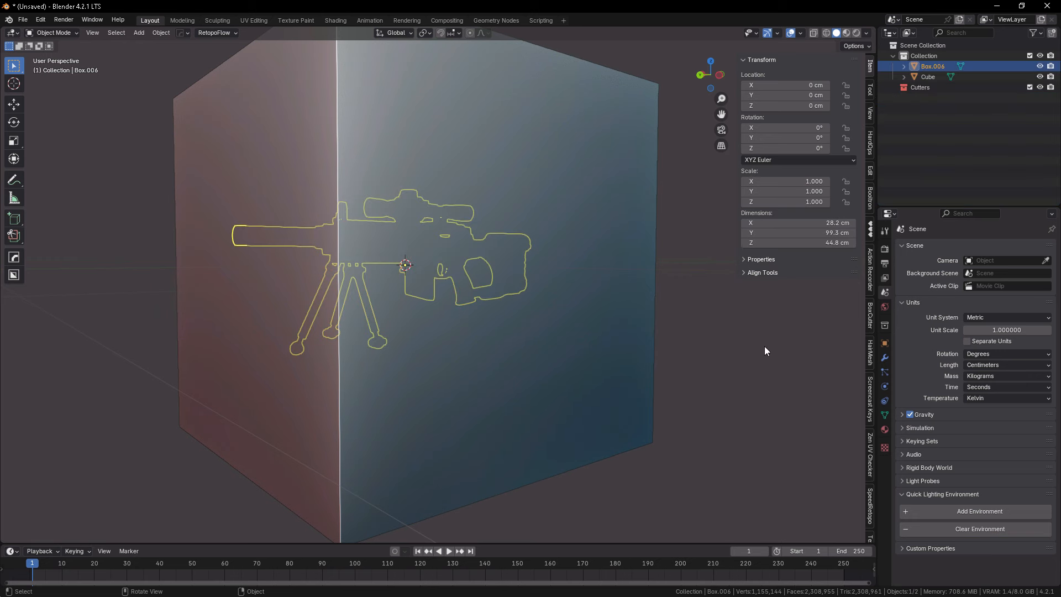
{"action": "scroll", "coordinate": [481, 277], "scroll_direction": "down", "scroll_amount": 5}
{"action": "middle_click_drag", "start_coordinate": [525, 307], "coordinate": [477, 345]}
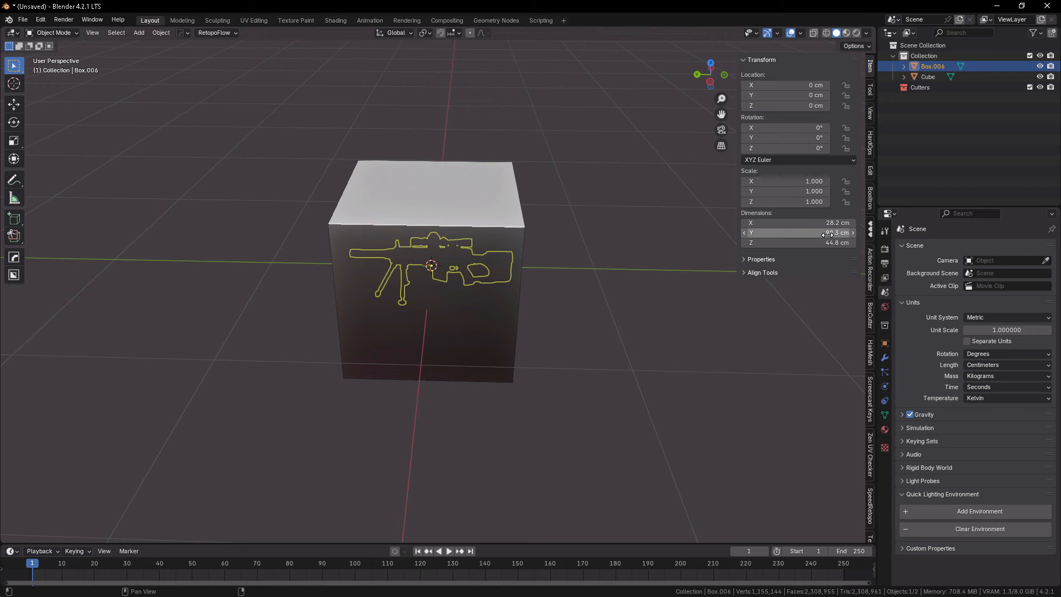
{"action": "middle_click_drag", "start_coordinate": [415, 403], "coordinate": [531, 370]}
{"action": "middle_click_drag", "start_coordinate": [651, 310], "coordinate": [513, 318]}
{"action": "left_click", "coordinate": [512, 317]}
{"action": "key", "text": "ctrl+z"}
{"action": "key", "text": "ctrl+z"}
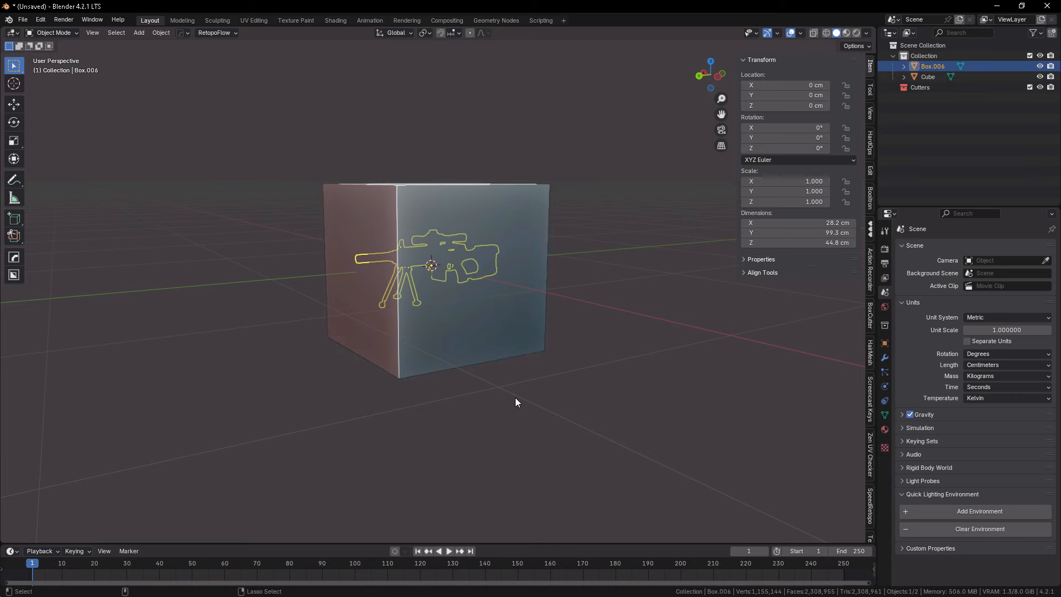
- Delete the 1 m reference cube surrounding the rifle
{"action": "left_click", "coordinate": [510, 328]}
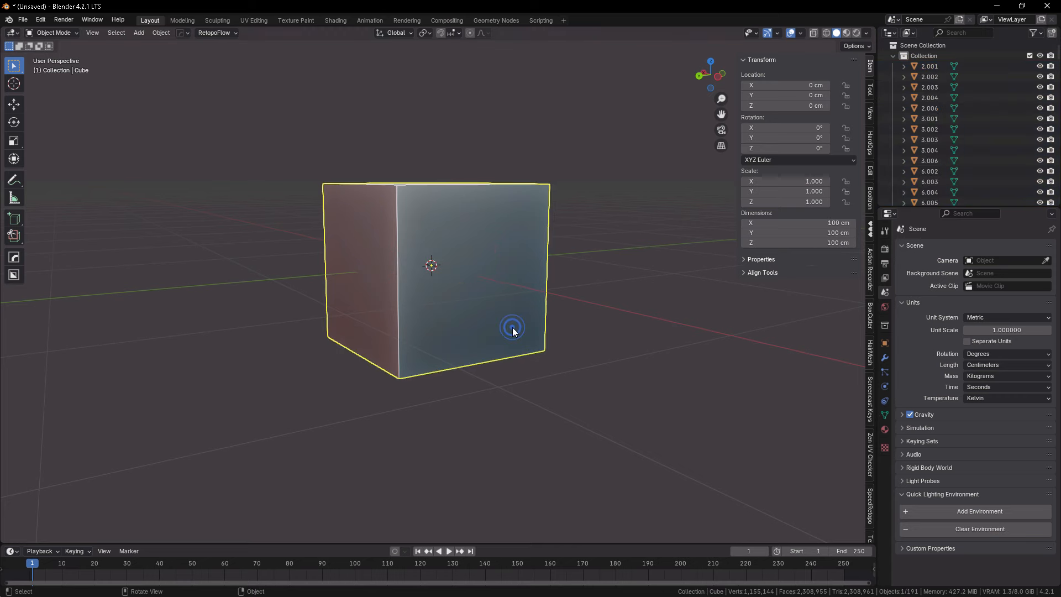
{"action": "key", "text": "Delete"}
{"action": "scroll", "coordinate": [422, 250], "scroll_direction": "up", "scroll_amount": 6}
{"action": "middle_click_drag", "start_coordinate": [422, 250], "coordinate": [470, 404]}
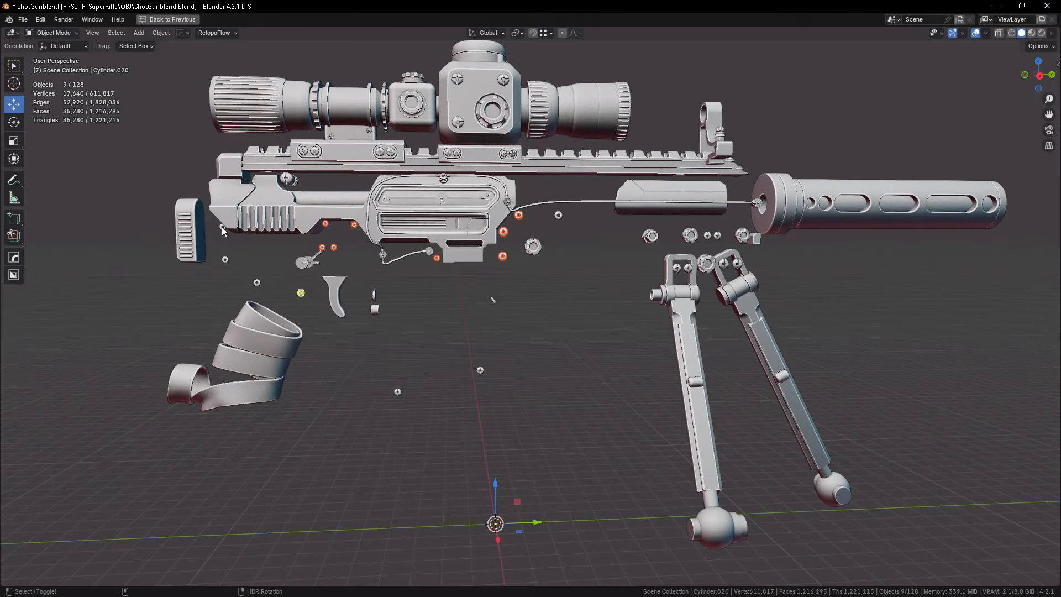
- Add the two small rings by the stock and the three cable connectors around the receiver to the selection
{"action": "left_click", "coordinate": [221, 226], "text": "shift"}
{"action": "left_click", "coordinate": [224, 259], "text": "shift"}
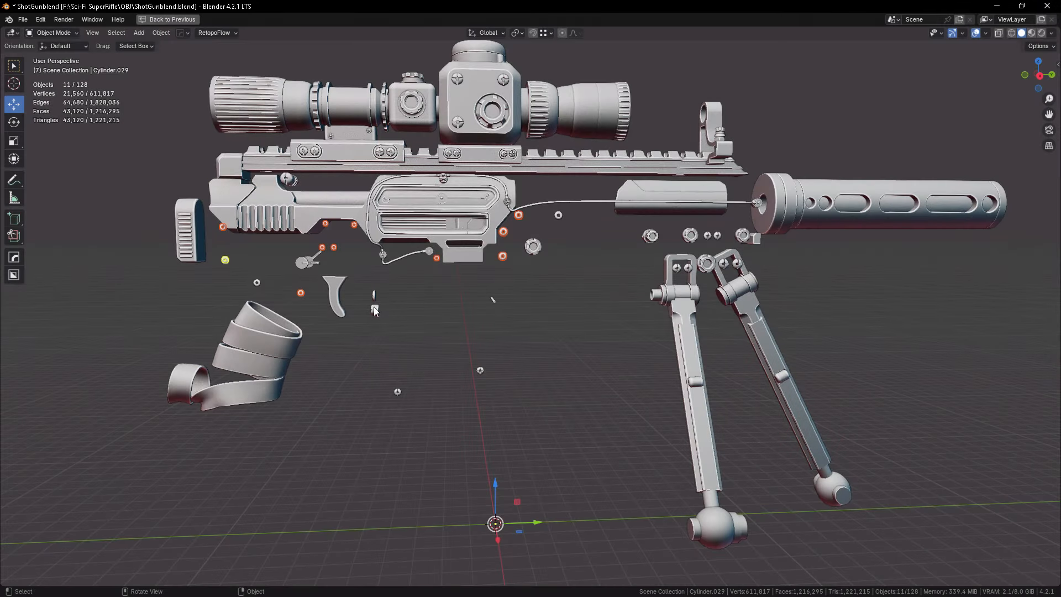
{"action": "left_click", "coordinate": [383, 254], "text": "shift"}
{"action": "left_click", "coordinate": [443, 178], "text": "shift"}
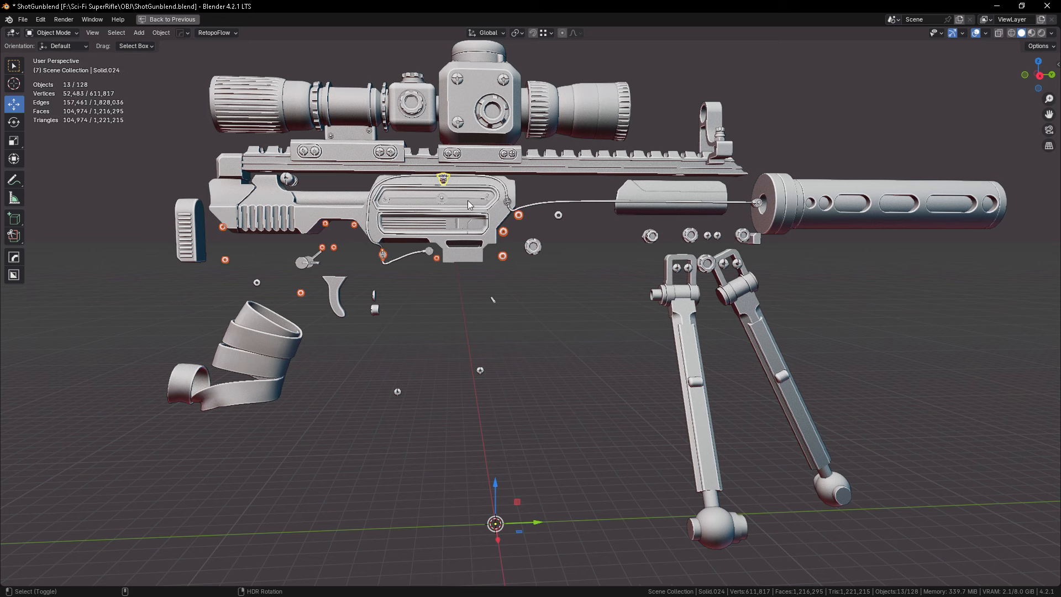
{"action": "left_click", "coordinate": [429, 250], "text": "shift"}
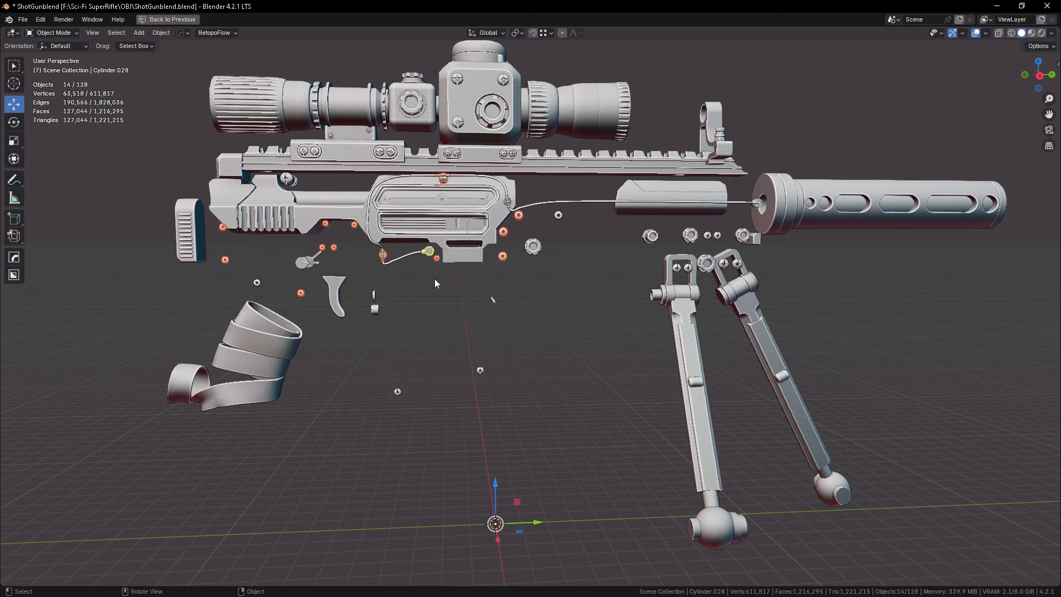
- Add the loose screw below the receiver, the four bipod bracket screws, and the two screws and three nuts above the bipod to the selection
{"action": "scroll", "coordinate": [503, 197], "scroll_direction": "up", "scroll_amount": 9}
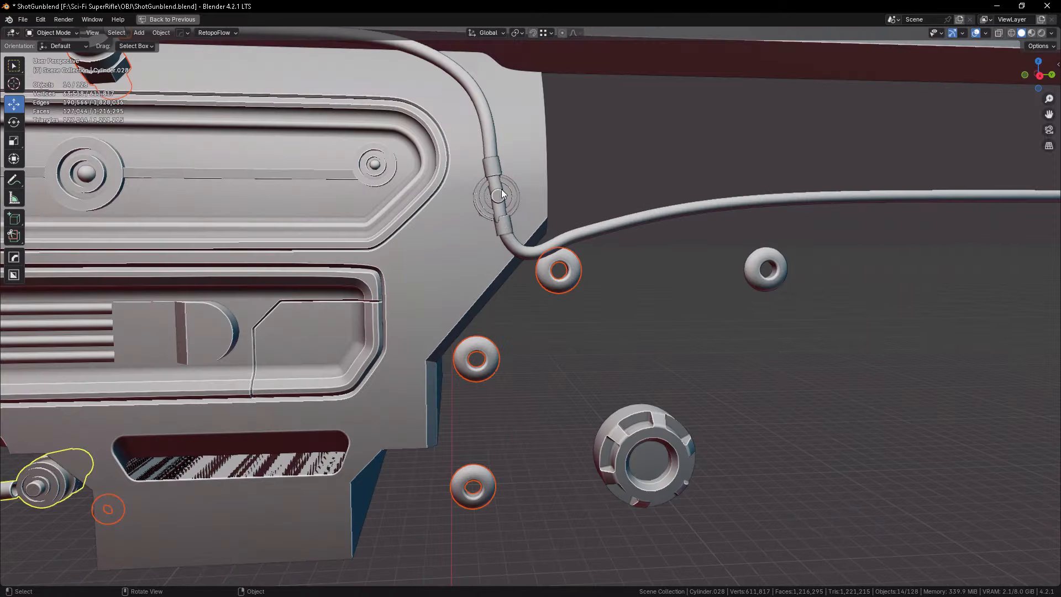
{"action": "scroll", "coordinate": [506, 230], "scroll_direction": "down", "scroll_amount": 10}
{"action": "scroll", "coordinate": [859, 204], "scroll_direction": "up", "scroll_amount": 8}
{"action": "scroll", "coordinate": [670, 248], "scroll_direction": "down", "scroll_amount": 8}
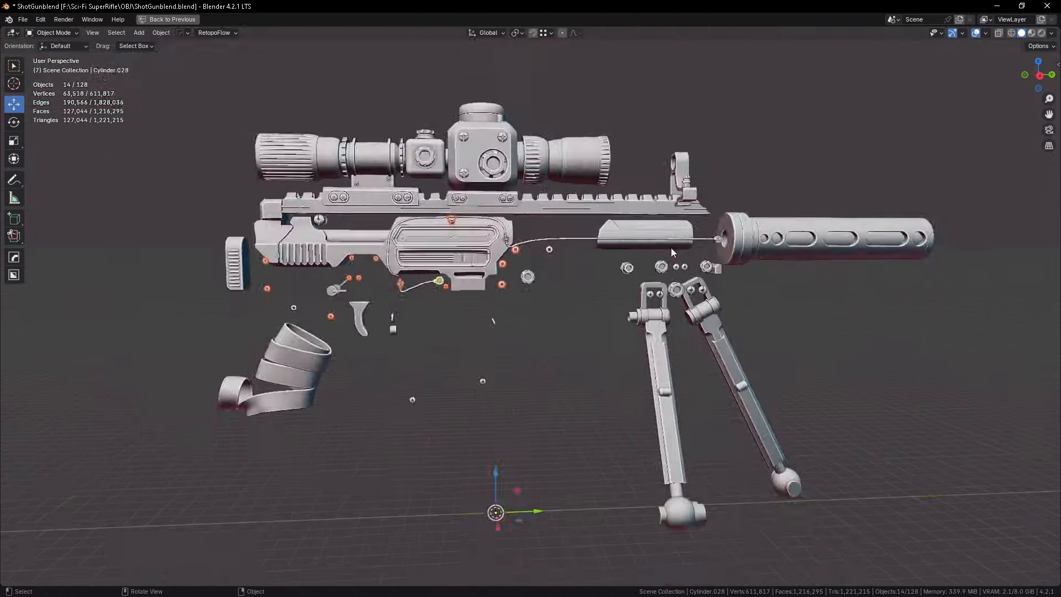
{"action": "scroll", "coordinate": [426, 344], "scroll_direction": "up", "scroll_amount": 7}
{"action": "scroll", "coordinate": [427, 344], "scroll_direction": "down", "scroll_amount": 5}
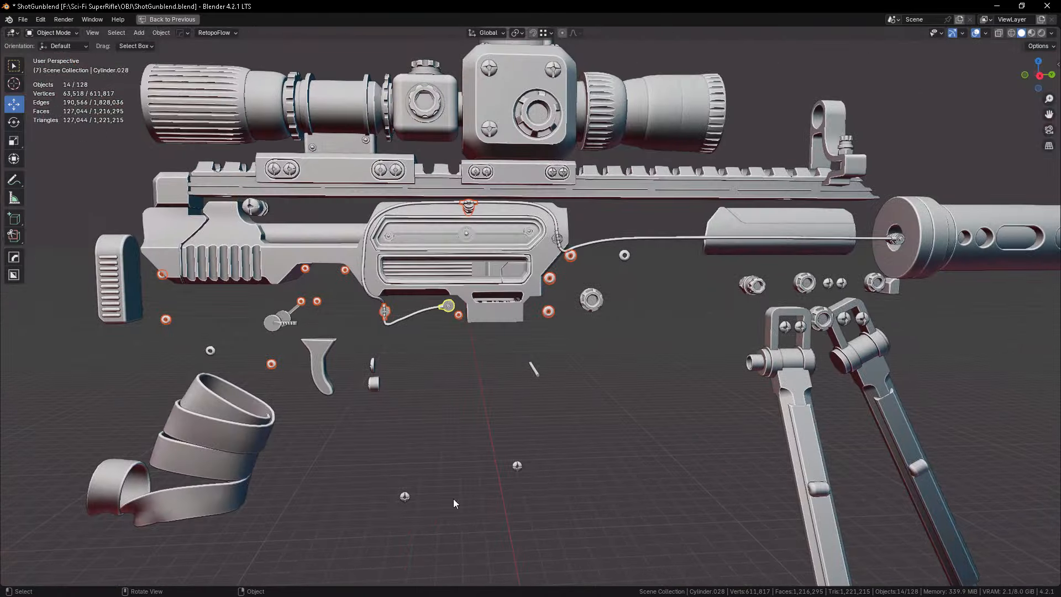
{"action": "left_click", "coordinate": [516, 466], "text": "shift"}
{"action": "middle_click_drag", "start_coordinate": [845, 320], "coordinate": [718, 320], "text": "shift"}
{"action": "scroll", "coordinate": [718, 319], "scroll_direction": "up", "scroll_amount": 5}
{"action": "left_click", "coordinate": [709, 303], "text": "shift"}
{"action": "left_click", "coordinate": [746, 307], "text": "shift"}
{"action": "left_click", "coordinate": [588, 321], "text": "shift"}
{"action": "left_click", "coordinate": [549, 321], "text": "shift"}
{"action": "left_click", "coordinate": [651, 212], "text": "shift"}
{"action": "left_click", "coordinate": [685, 212], "text": "shift"}
{"action": "left_click", "coordinate": [770, 218], "text": "shift"}
{"action": "left_click", "coordinate": [591, 212], "text": "shift"}
{"action": "left_click", "coordinate": [459, 224], "text": "shift"}
- Add the eight screws on the two scope mounts along the top rail to the selection
{"action": "scroll", "coordinate": [466, 259], "scroll_direction": "down", "scroll_amount": 5}
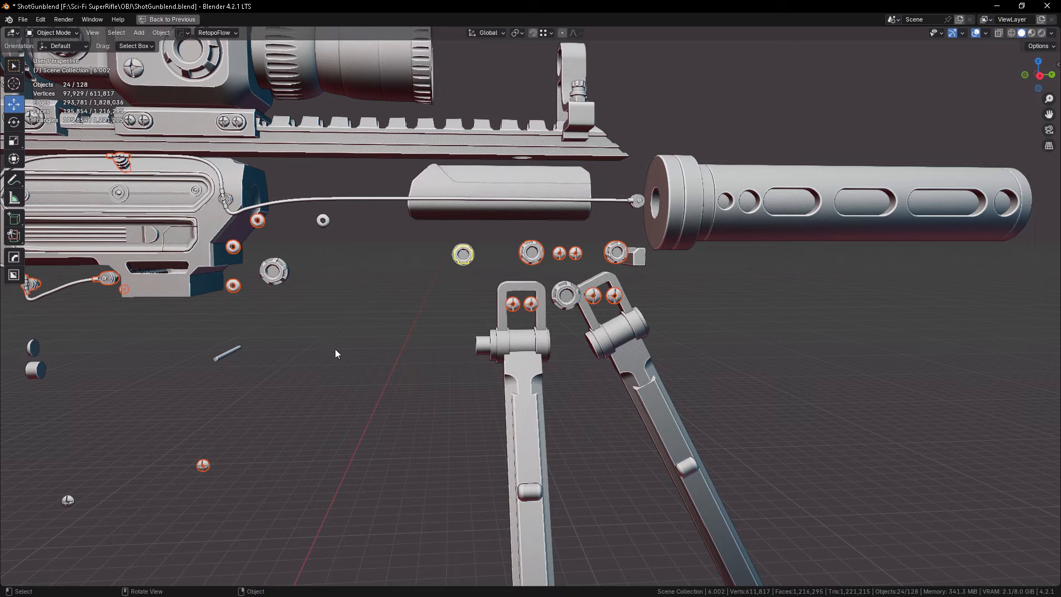
{"action": "middle_click_drag", "start_coordinate": [335, 349], "coordinate": [258, 216], "text": "shift"}
{"action": "scroll", "coordinate": [267, 224], "scroll_direction": "up", "scroll_amount": 8}
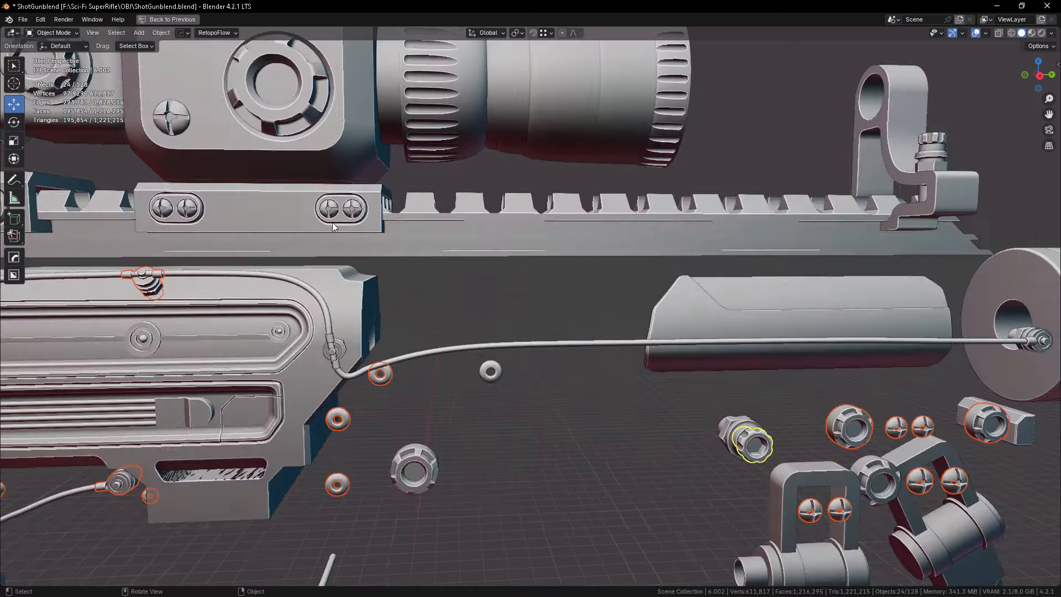
{"action": "left_click", "coordinate": [331, 205], "text": "shift"}
{"action": "scroll", "coordinate": [331, 204], "scroll_direction": "down", "scroll_amount": 4}
{"action": "left_click", "coordinate": [137, 205], "text": "shift"}
{"action": "scroll", "coordinate": [71, 247], "scroll_direction": "down", "scroll_amount": 3}
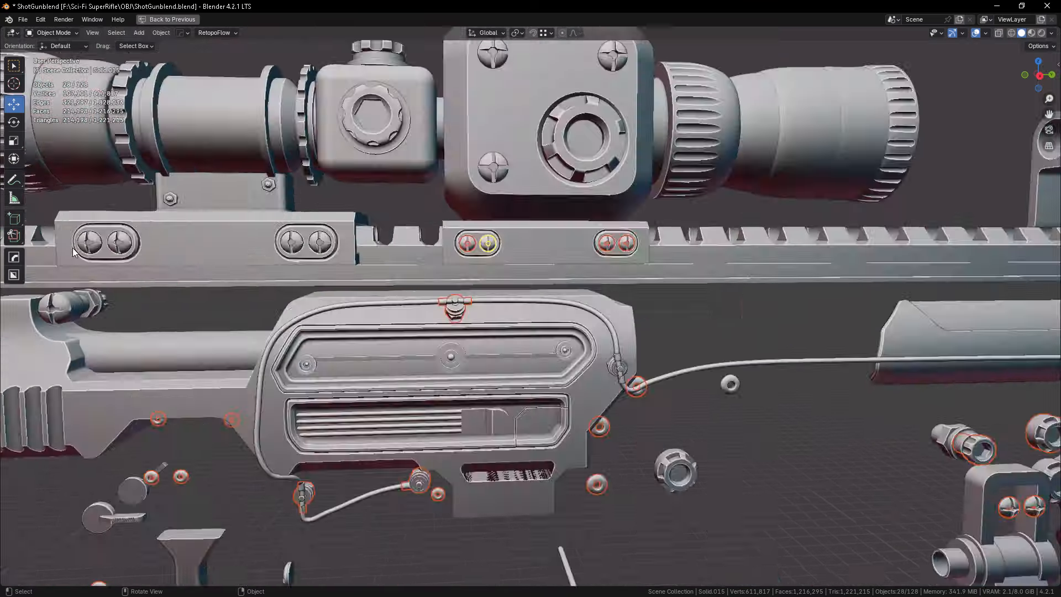
{"action": "scroll", "coordinate": [168, 253], "scroll_direction": "up", "scroll_amount": 6}
{"action": "left_click", "coordinate": [166, 246], "text": "shift"}
{"action": "left_click", "coordinate": [488, 240], "text": "shift"}
{"action": "left_click", "coordinate": [540, 240], "text": "shift"}
- Delete the selected screws, rings, nuts and cable connectors from the scene
{"action": "scroll", "coordinate": [446, 261], "scroll_direction": "down", "scroll_amount": 5}
{"action": "scroll", "coordinate": [379, 283], "scroll_direction": "up", "scroll_amount": 6}
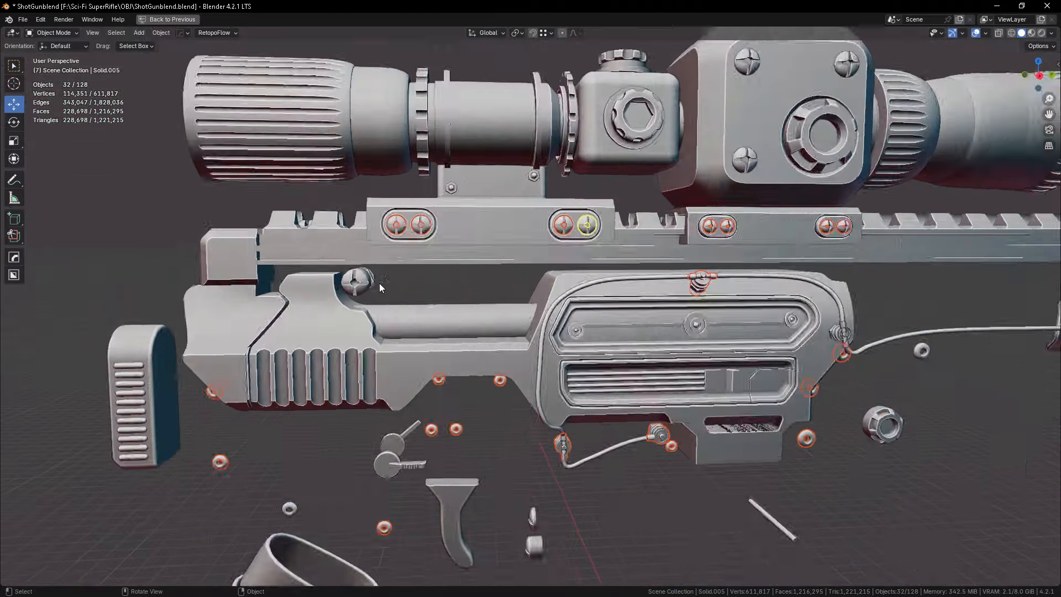
{"action": "scroll", "coordinate": [382, 298], "scroll_direction": "down", "scroll_amount": 6}
{"action": "scroll", "coordinate": [611, 398], "scroll_direction": "up", "scroll_amount": 7}
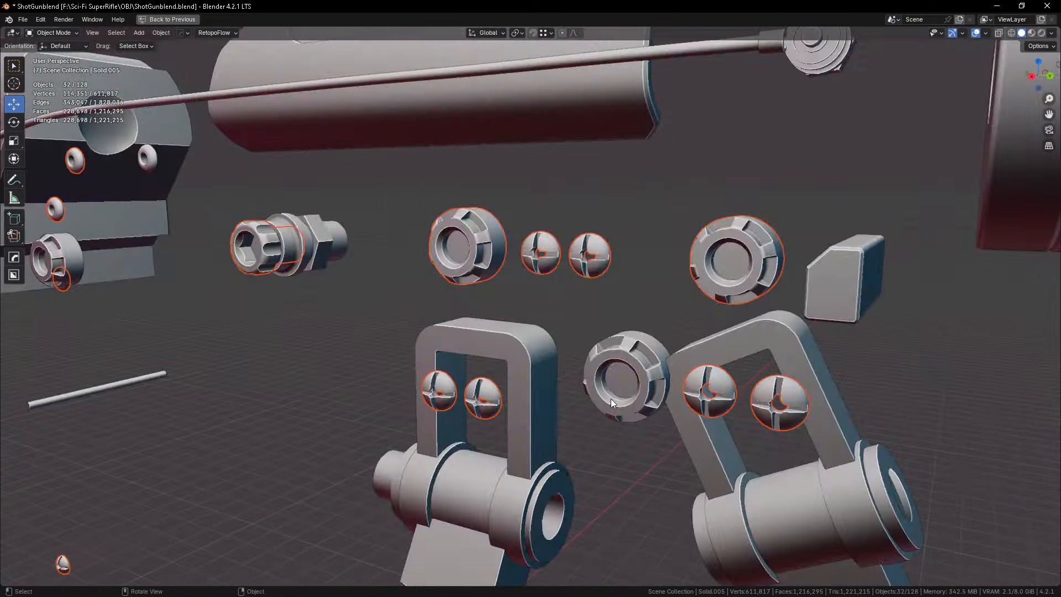
{"action": "scroll", "coordinate": [610, 386], "scroll_direction": "down", "scroll_amount": 2}
{"action": "scroll", "coordinate": [604, 168], "scroll_direction": "up", "scroll_amount": 4}
{"action": "scroll", "coordinate": [443, 417], "scroll_direction": "down", "scroll_amount": 5}
{"action": "key", "text": "x"}
{"action": "left_click", "coordinate": [443, 418]}
- Delete the round notched knob on the side of the scope's square housing
{"action": "scroll", "coordinate": [419, 343], "scroll_direction": "up", "scroll_amount": 2}
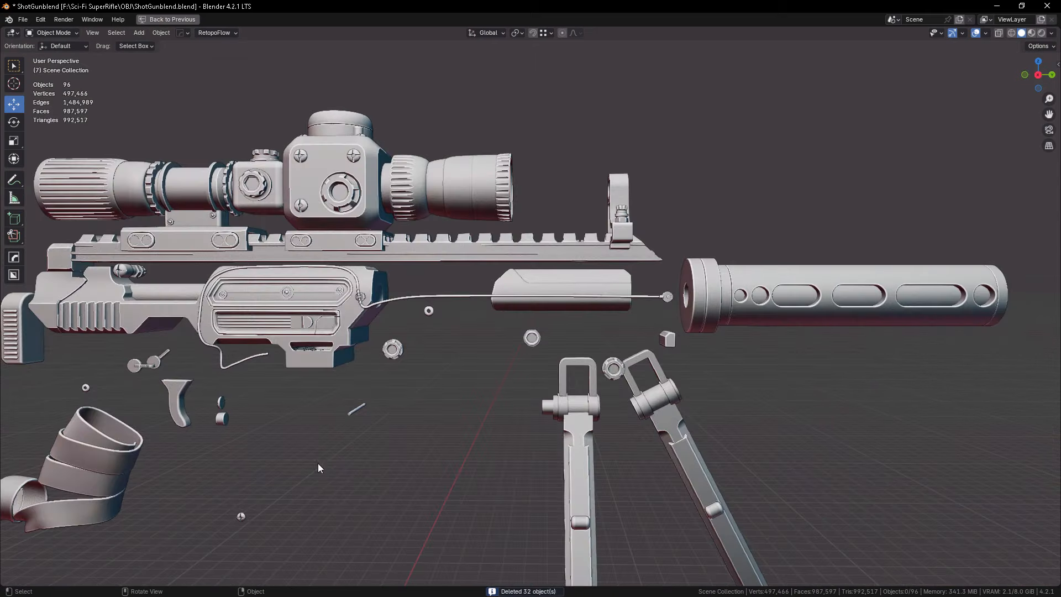
{"action": "left_click", "coordinate": [607, 370]}
{"action": "middle_click_drag", "start_coordinate": [608, 370], "coordinate": [332, 276]}
{"action": "left_click", "coordinate": [354, 211]}
{"action": "key", "text": "x"}
{"action": "left_click", "coordinate": [374, 258]}
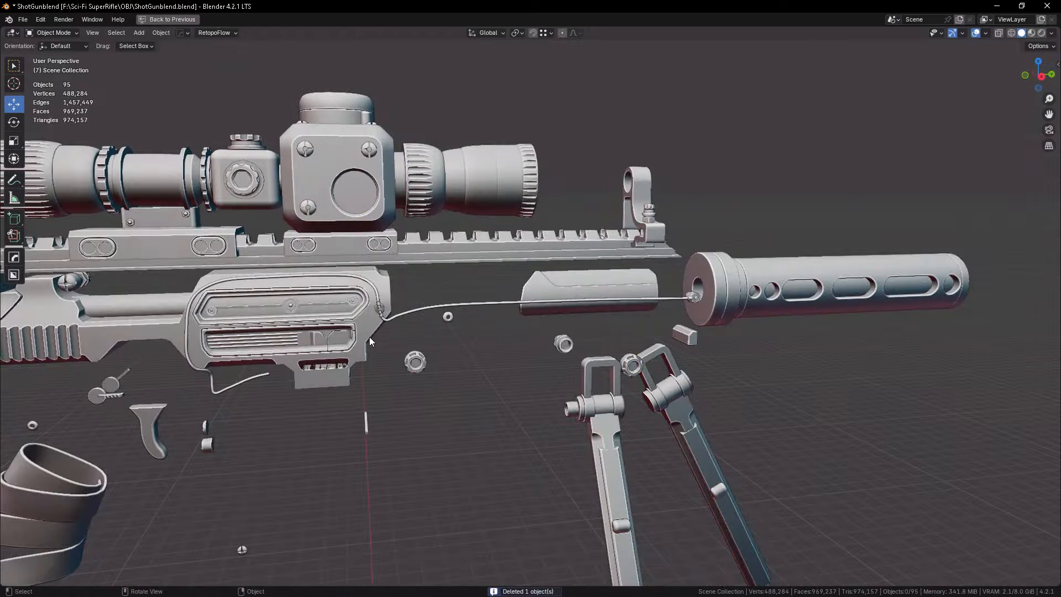
- Examine the cable running along the receiver and the round-headed screw beside the stock for repeated parts
{"action": "scroll", "coordinate": [369, 337], "scroll_direction": "up", "scroll_amount": 2}
{"action": "left_click", "coordinate": [723, 318]}
{"action": "left_click", "coordinate": [800, 235]}
{"action": "left_click", "coordinate": [444, 249]}
{"action": "middle_click_drag", "start_coordinate": [511, 302], "coordinate": [471, 366]}
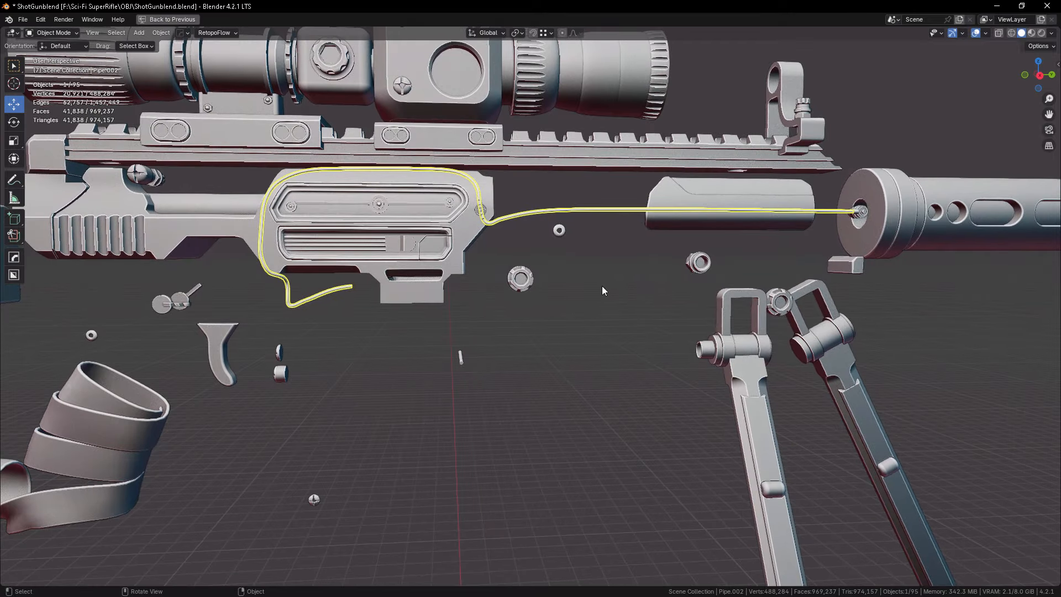
{"action": "scroll", "coordinate": [151, 178], "scroll_direction": "up", "scroll_amount": 7}
{"action": "middle_click_drag", "start_coordinate": [151, 178], "coordinate": [254, 313], "text": "shift"}
{"action": "left_click", "coordinate": [294, 288]}
{"action": "scroll", "coordinate": [273, 309], "scroll_direction": "down", "scroll_amount": 7}
{"action": "scroll", "coordinate": [273, 309], "scroll_direction": "down", "scroll_amount": 5}
{"action": "mouse_move", "coordinate": [380, 405]}
{"action": "middle_mouse_down"}
{"action": "mouse_move", "coordinate": [392, 430]}
{"action": "mouse_move", "coordinate": [375, 398]}
{"action": "middle_mouse_up"}
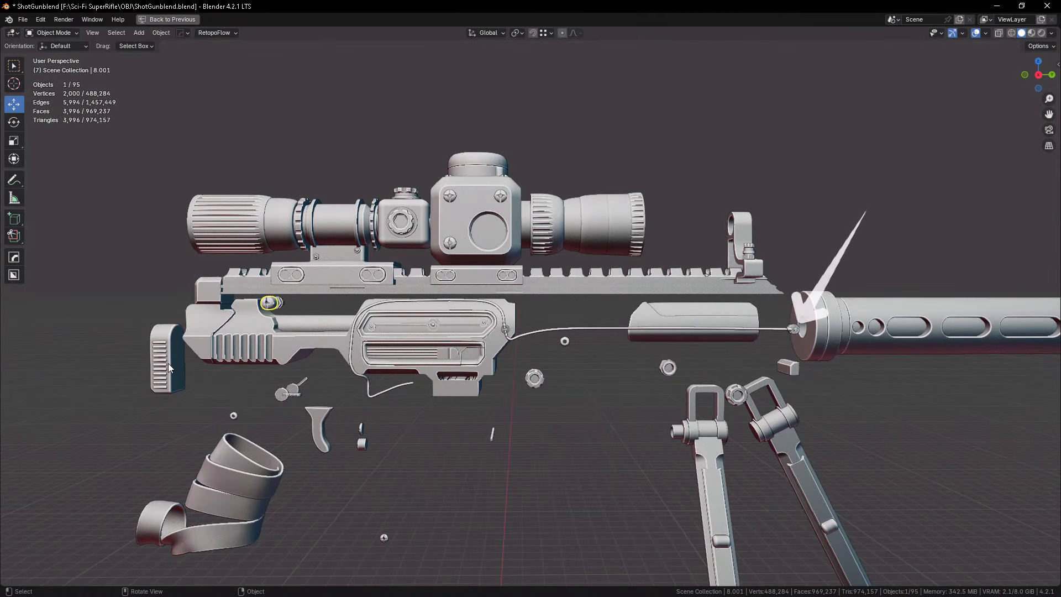
- Delete the upper of the two small round parts just in front of the trigger
{"action": "left_click", "coordinate": [285, 393]}
{"action": "left_click", "coordinate": [294, 389], "text": "shift"}
{"action": "left_click", "coordinate": [316, 420], "text": "shift"}
{"action": "left_click", "coordinate": [360, 431]}
{"action": "middle_click_drag", "start_coordinate": [371, 455], "coordinate": [453, 459]}
{"action": "scroll", "coordinate": [364, 440], "scroll_direction": "up", "scroll_amount": 7}
{"action": "key", "text": "Delete"}
{"action": "scroll", "coordinate": [344, 393], "scroll_direction": "down", "scroll_amount": 3}
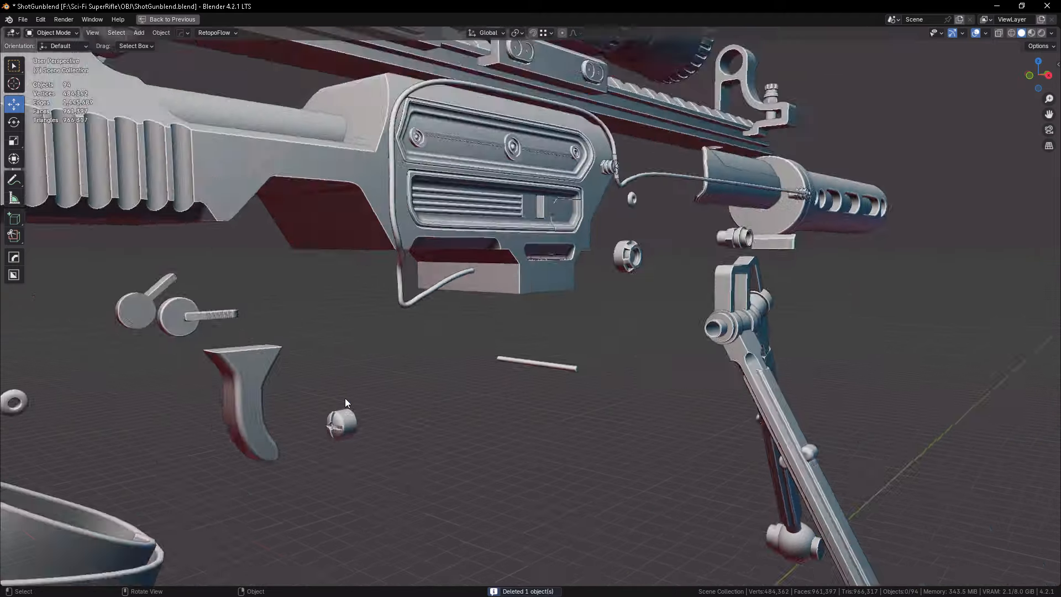
- Delete the remaining small round part just in front of the trigger
{"action": "scroll", "coordinate": [345, 397], "scroll_direction": "down", "scroll_amount": 1}
{"action": "left_click", "coordinate": [344, 416]}
{"action": "key", "text": "x"}
{"action": "left_click", "coordinate": [346, 411]}
{"action": "middle_click_drag", "start_coordinate": [387, 420], "coordinate": [352, 403]}
{"action": "scroll", "coordinate": [353, 403], "scroll_direction": "down", "scroll_amount": 3}
{"action": "scroll", "coordinate": [352, 403], "scroll_direction": "up", "scroll_amount": 1}
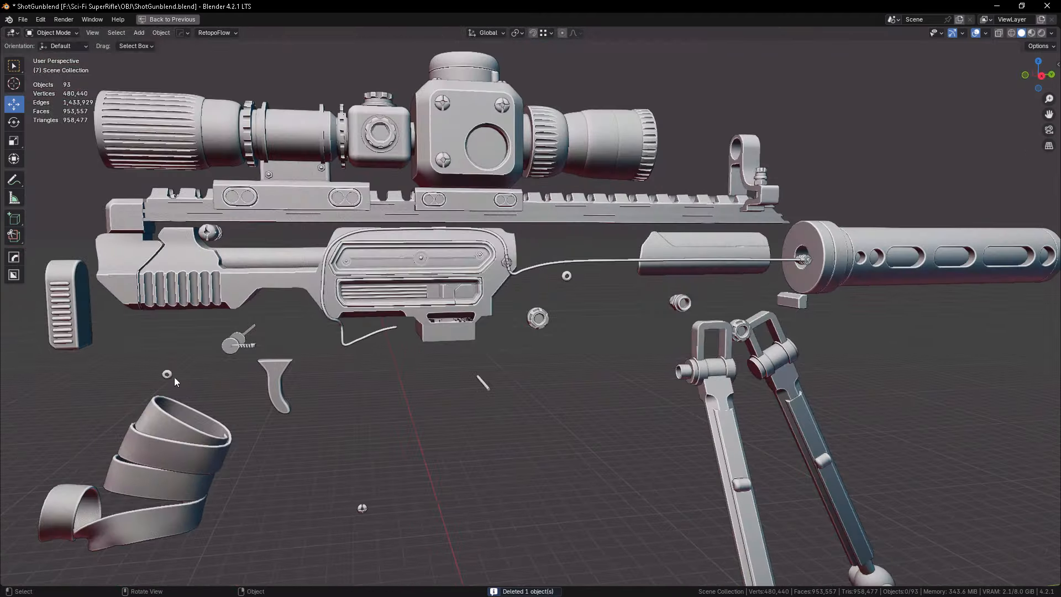
- Select the loose ring, the loose screw, the two round-headed pins, the trigger, the notched round nut and the small washer below the receiver
{"action": "left_click", "coordinate": [174, 377]}
{"action": "left_click", "coordinate": [362, 508], "text": "shift"}
{"action": "left_click", "coordinate": [238, 345], "text": "shift"}
{"action": "left_click", "coordinate": [275, 382], "text": "shift"}
{"action": "left_click", "coordinate": [537, 319], "text": "shift"}
{"action": "left_click", "coordinate": [567, 276], "text": "shift"}
- Add the threaded fitting above the bipod and the front sight's bolt and nut to the selection
{"action": "scroll", "coordinate": [608, 326], "scroll_direction": "up", "scroll_amount": 5}
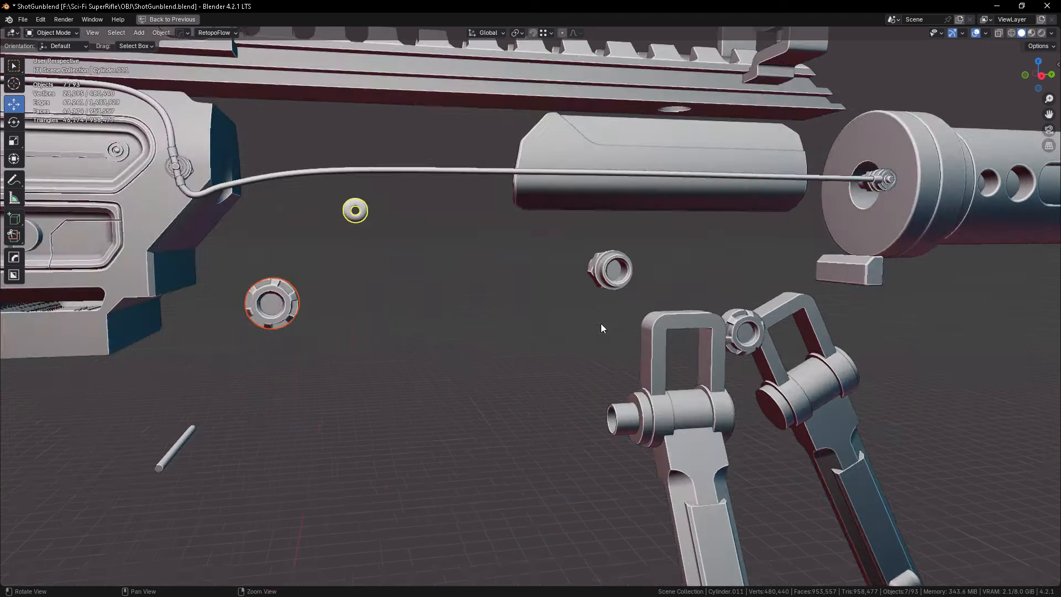
{"action": "left_click", "coordinate": [640, 353], "text": "shift"}
{"action": "scroll", "coordinate": [613, 382], "scroll_direction": "down", "scroll_amount": 6}
{"action": "scroll", "coordinate": [709, 274], "scroll_direction": "up", "scroll_amount": 7}
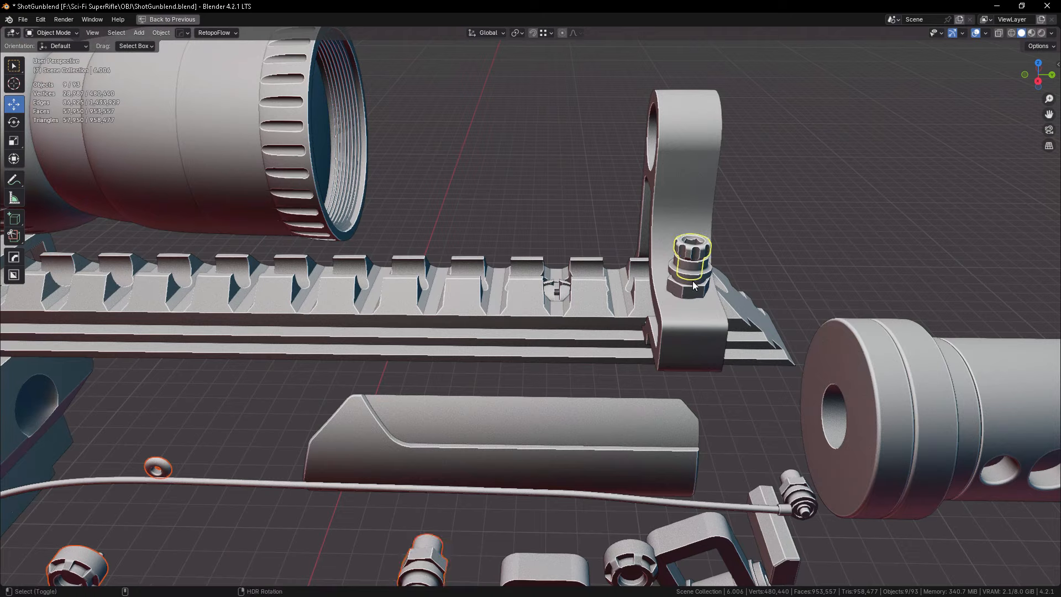
{"action": "left_click", "coordinate": [691, 280], "text": "shift"}
{"action": "scroll", "coordinate": [690, 282], "scroll_direction": "down", "scroll_amount": 8}
{"action": "middle_click_drag", "start_coordinate": [569, 377], "coordinate": [566, 393]}
{"action": "scroll", "coordinate": [478, 432], "scroll_direction": "up", "scroll_amount": 5}
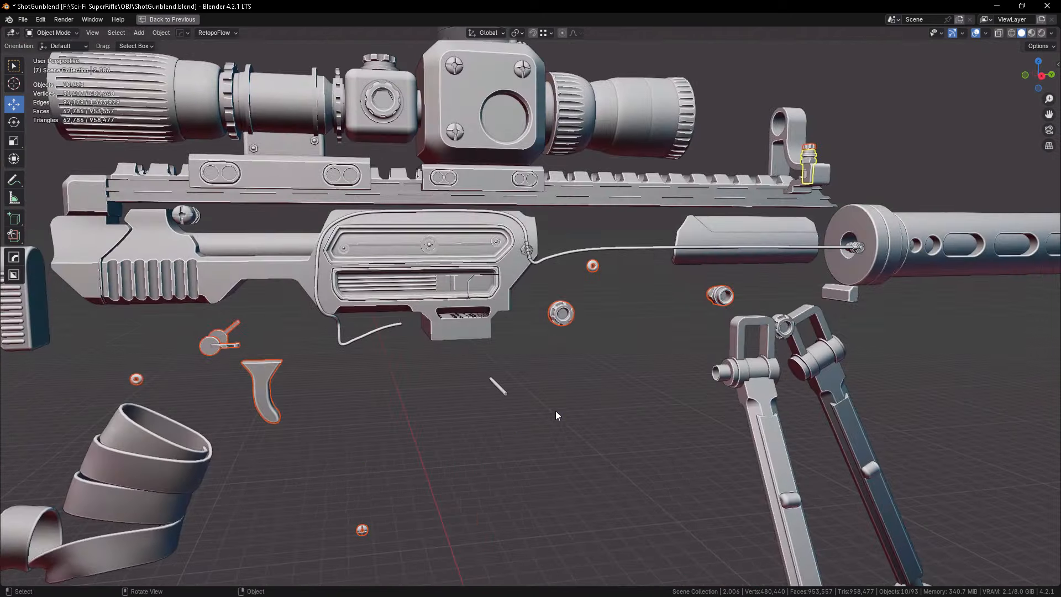
- Export only the selected parts as Wavefront OBJ to the Desktop, overwriting ShotGunblend3.obj
{"action": "left_click", "coordinate": [24, 20]}
{"action": "mouse_move", "coordinate": [48, 137]}
{"action": "left_click", "coordinate": [168, 230]}
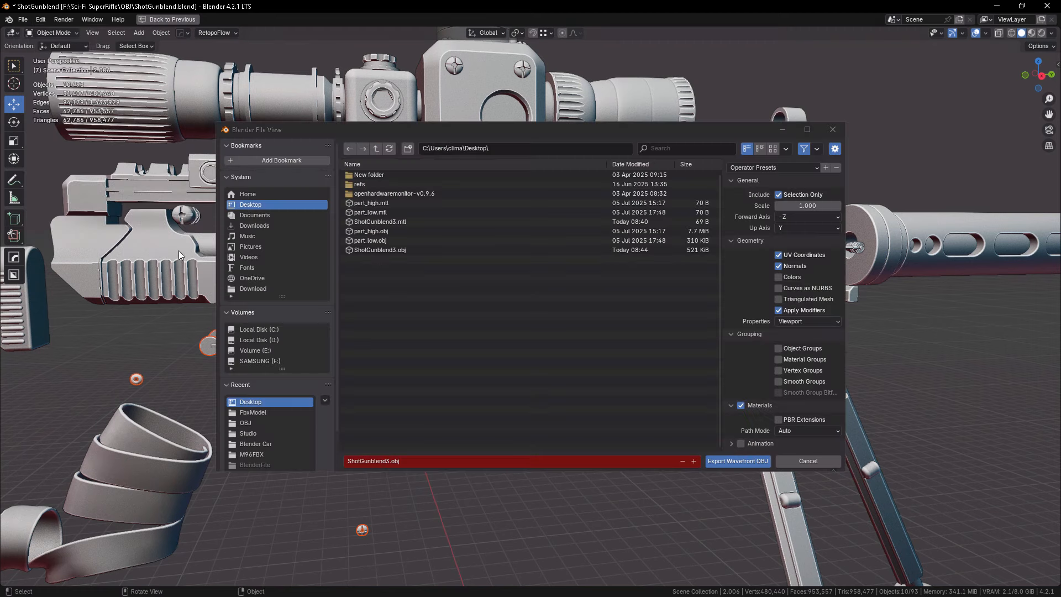
{"action": "left_click", "coordinate": [738, 461]}
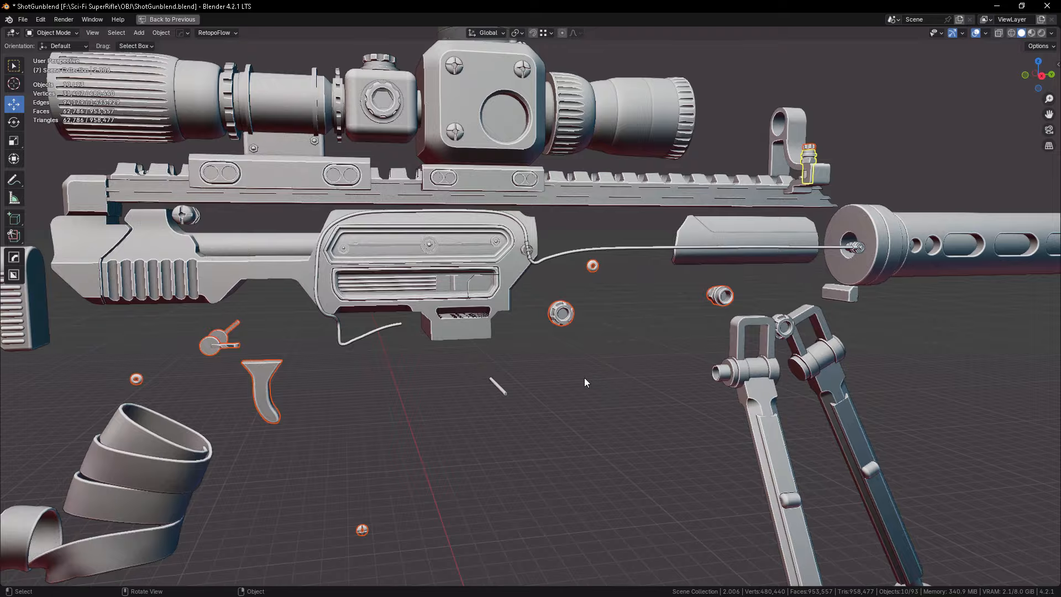
- Switch to ZBrush, import the ShotGunblend3 OBJ and place it on the canvas in Edit mode
{"action": "scroll", "coordinate": [584, 377], "scroll_direction": "down", "scroll_amount": 3}
{"action": "key", "text": "super"}
{"action": "left_click", "coordinate": [424, 506]}
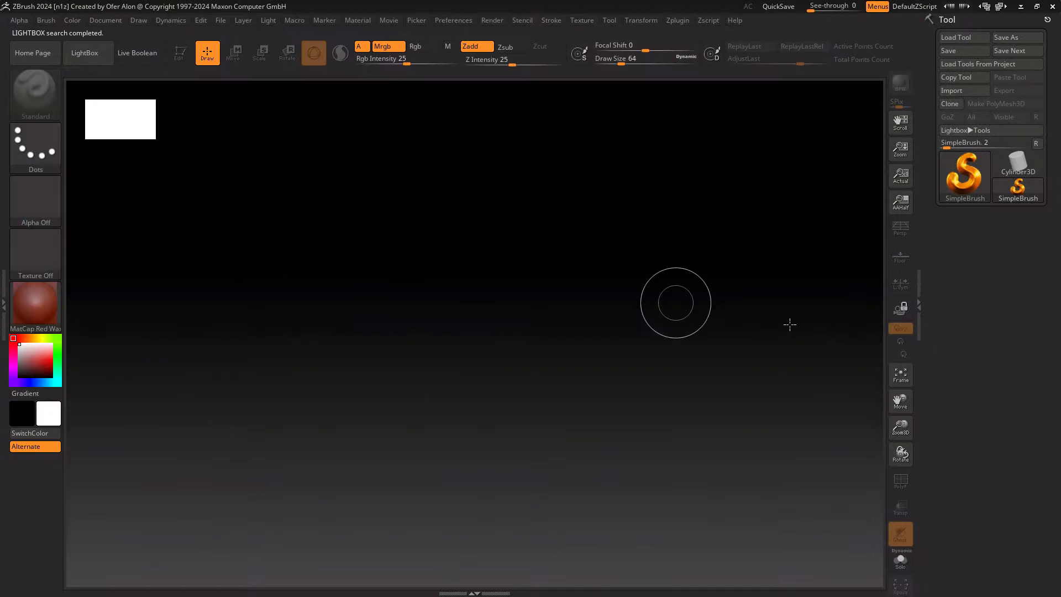
{"action": "double_click", "coordinate": [273, 178]}
{"action": "mouse_move", "coordinate": [479, 280]}
{"action": "left_mouse_down"}
{"action": "mouse_move", "coordinate": [459, 559]}
{"action": "mouse_move", "coordinate": [460, 521]}
{"action": "left_mouse_up"}
{"action": "left_click", "coordinate": [187, 62]}
- Bring the round notched nut into close view and set the brush Draw Size to about 5.75
{"action": "right_click_drag", "start_coordinate": [353, 354], "coordinate": [499, 427]}
{"action": "right_click_drag", "start_coordinate": [535, 320], "coordinate": [535, 365], "text": "ctrl"}
{"action": "right_click_drag", "start_coordinate": [321, 353], "coordinate": [444, 412], "text": "ctrl"}
{"action": "right_click_drag", "start_coordinate": [290, 382], "coordinate": [530, 334], "text": "alt"}
{"action": "key", "text": "s"}
{"action": "left_click_drag", "start_coordinate": [532, 333], "coordinate": [516, 332]}
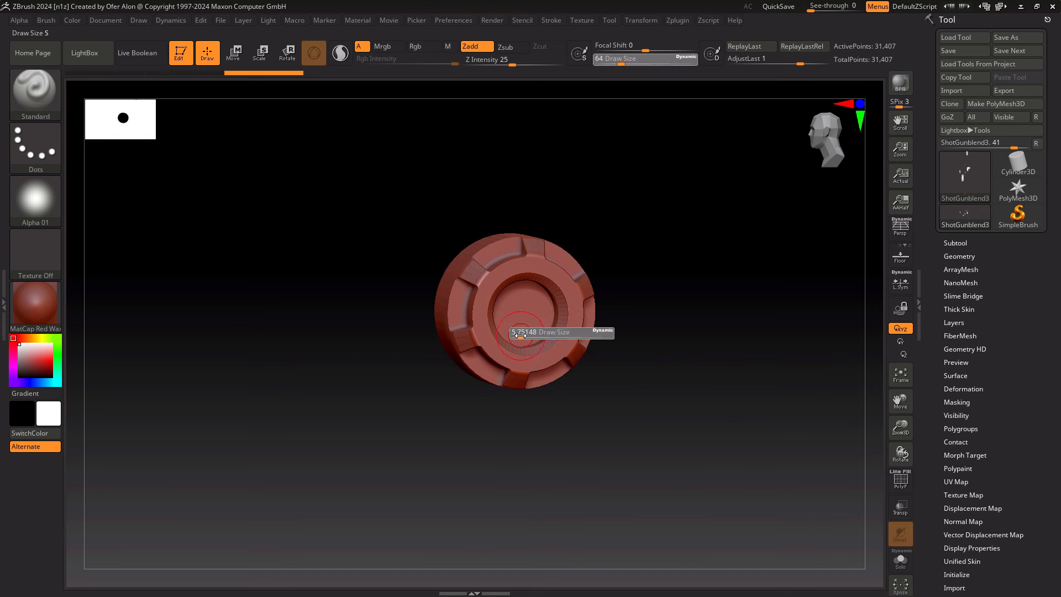
- Run ZRemesher on the imported parts with DetectEdges enabled and a target polygon count of about 2
{"action": "left_click", "coordinate": [959, 255]}
{"action": "left_click", "coordinate": [959, 480]}
{"action": "left_click", "coordinate": [1017, 440]}
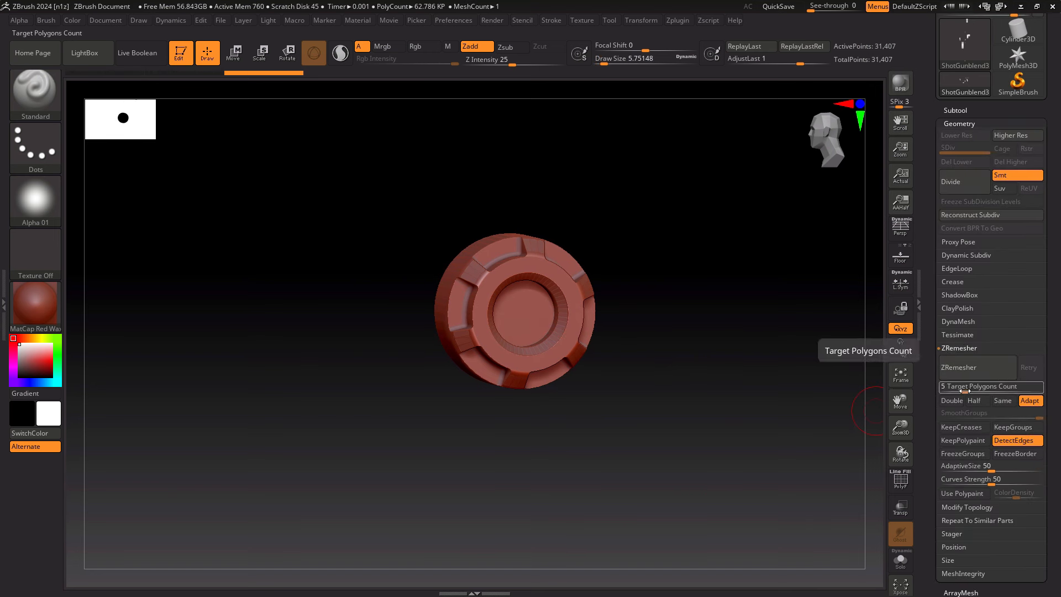
{"action": "left_click_drag", "start_coordinate": [964, 391], "coordinate": [956, 391]}
{"action": "left_click", "coordinate": [958, 376]}
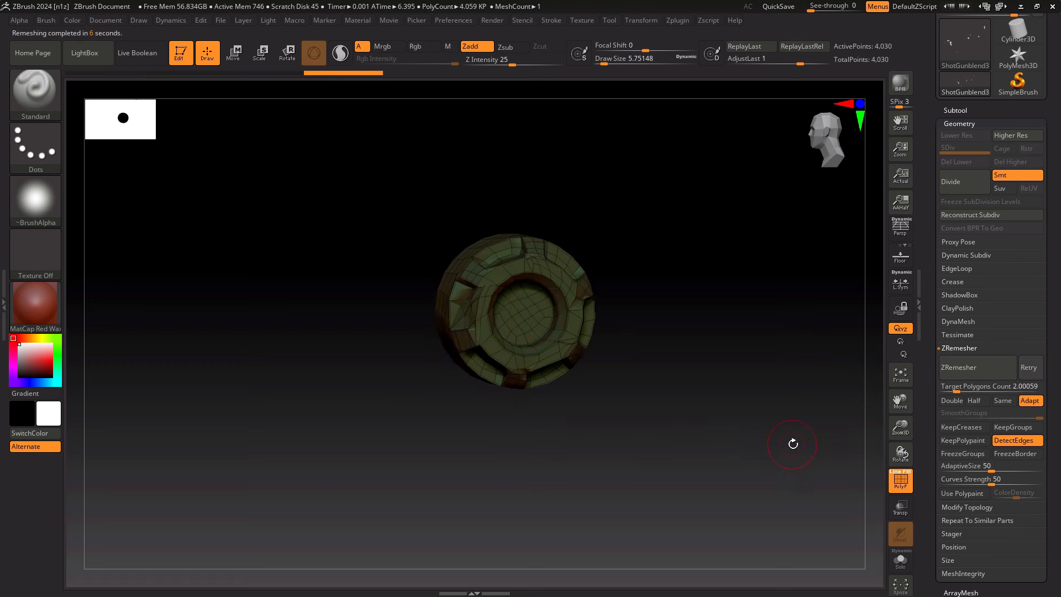
- Show the polyframe and compare the remeshed topology of the notched nut with the original mesh
{"action": "key", "text": "shift+f"}
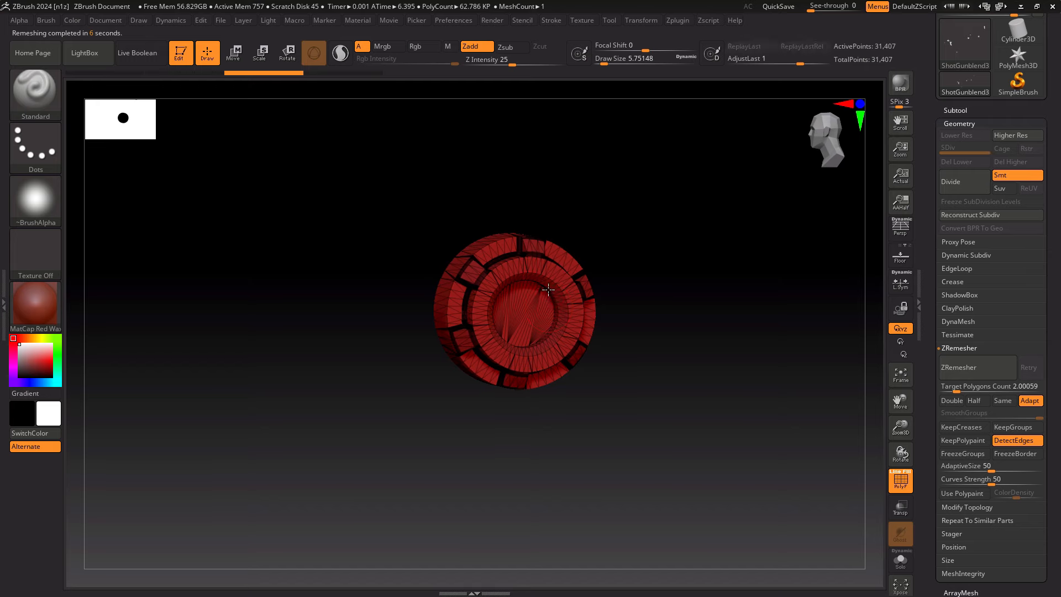
{"action": "key", "text": "f"}
{"action": "mouse_move", "coordinate": [488, 327]}
{"action": "right_mouse_down"}
{"action": "mouse_move", "coordinate": [409, 335]}
{"action": "mouse_move", "coordinate": [479, 339]}
{"action": "mouse_move", "coordinate": [489, 326]}
{"action": "right_mouse_up"}
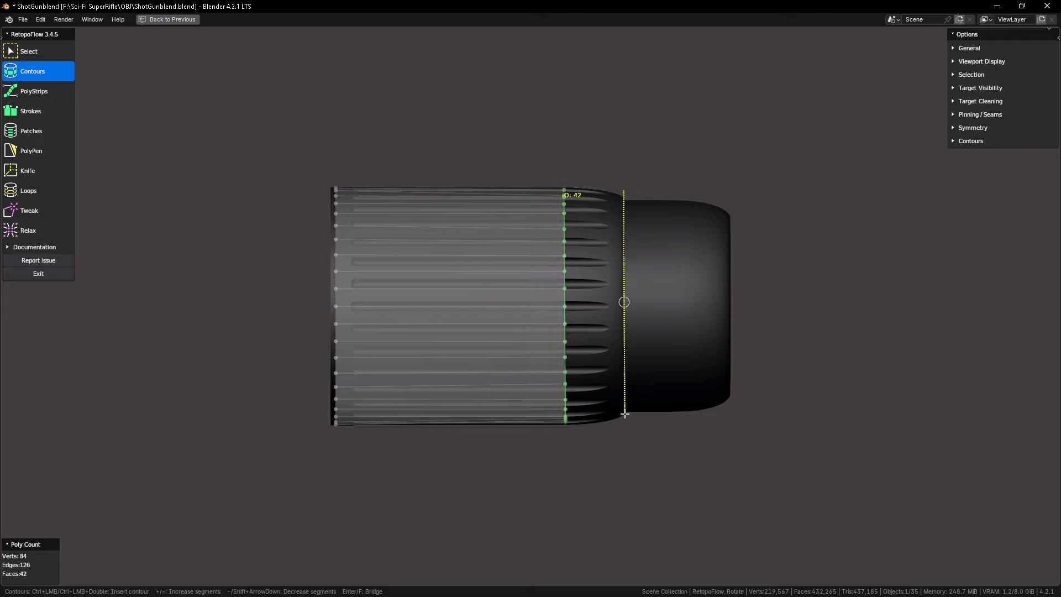
{"action": "scroll", "coordinate": [502, 438], "scroll_direction": "up", "scroll_amount": 5}
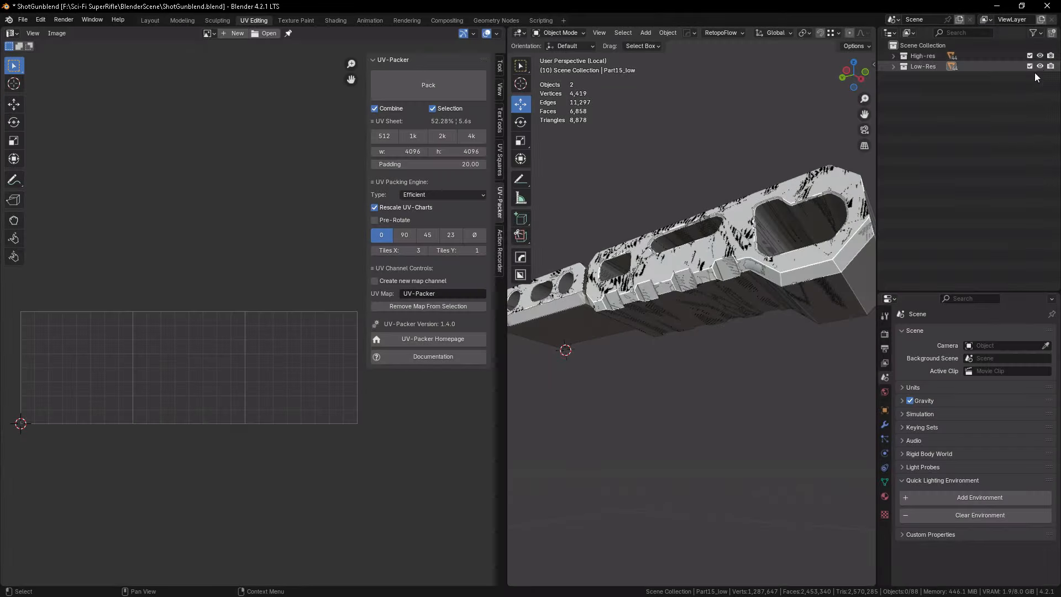
- Switch to Blender and select the low-res mesh Part15_low overlapping its high-res counterpart
{"action": "key", "text": "ctrl+space"}
{"action": "middle_click_drag", "start_coordinate": [428, 253], "coordinate": [574, 243]}
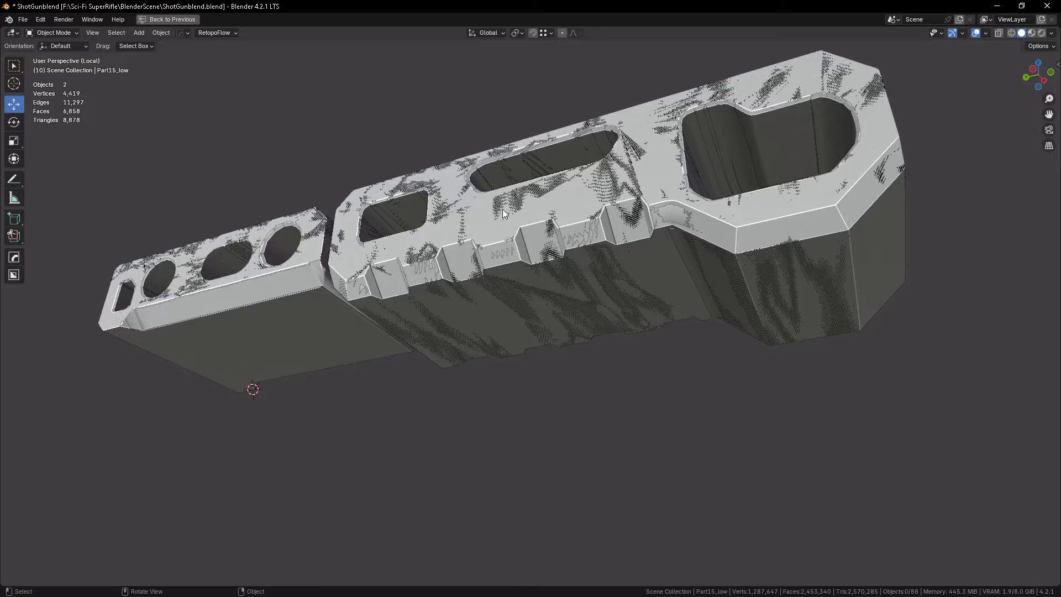
{"action": "mouse_move", "coordinate": [616, 298]}
{"action": "left_mouse_down", "text": "alt"}
{"action": "mouse_move", "coordinate": [612, 326]}
{"action": "mouse_move", "coordinate": [605, 307]}
{"action": "left_mouse_up", "text": "alt"}
{"action": "left_click_drag", "start_coordinate": [220, 318], "coordinate": [599, 370], "text": "alt"}
{"action": "left_click", "coordinate": [574, 239]}
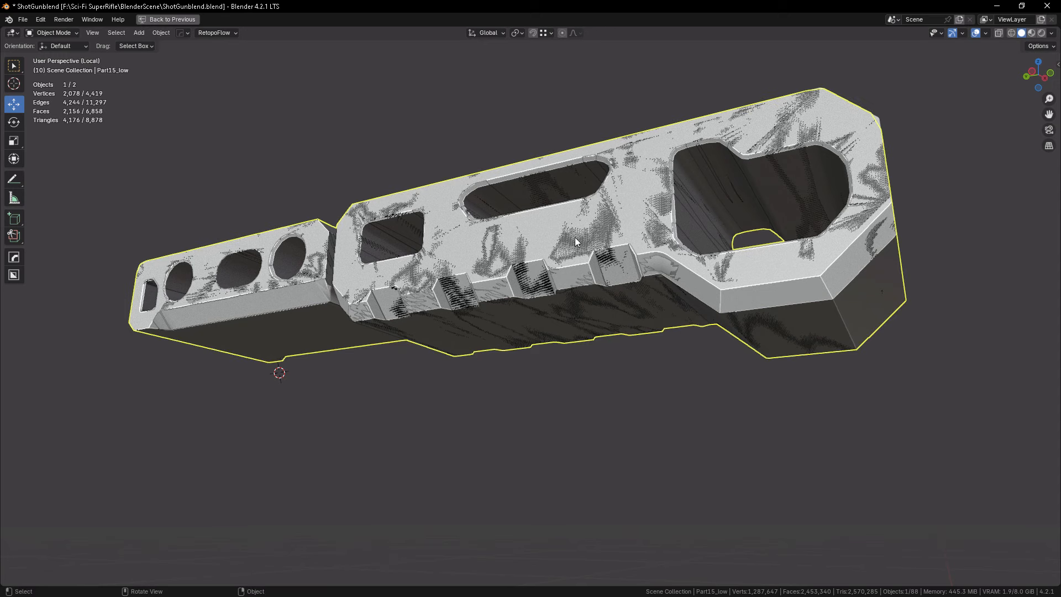
{"action": "left_click", "coordinate": [573, 249]}
- Move Part15_low below the high-res part to compare their silhouettes, and cancel the move
{"action": "key", "text": "w"}
{"action": "key", "text": "g"}
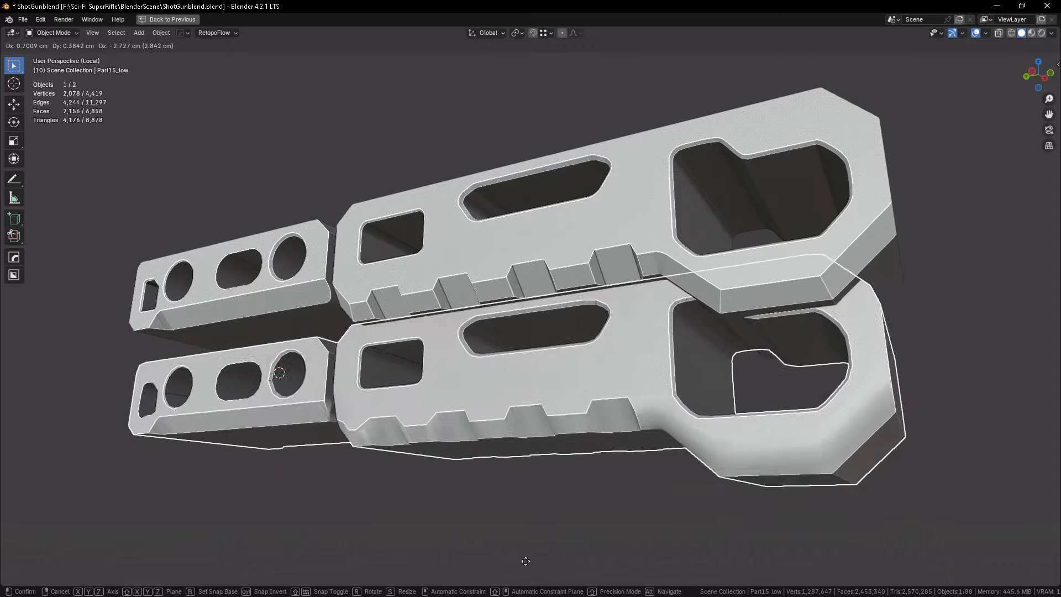
{"action": "right_click", "coordinate": [543, 513]}
{"action": "key", "text": "ctrl+space"}
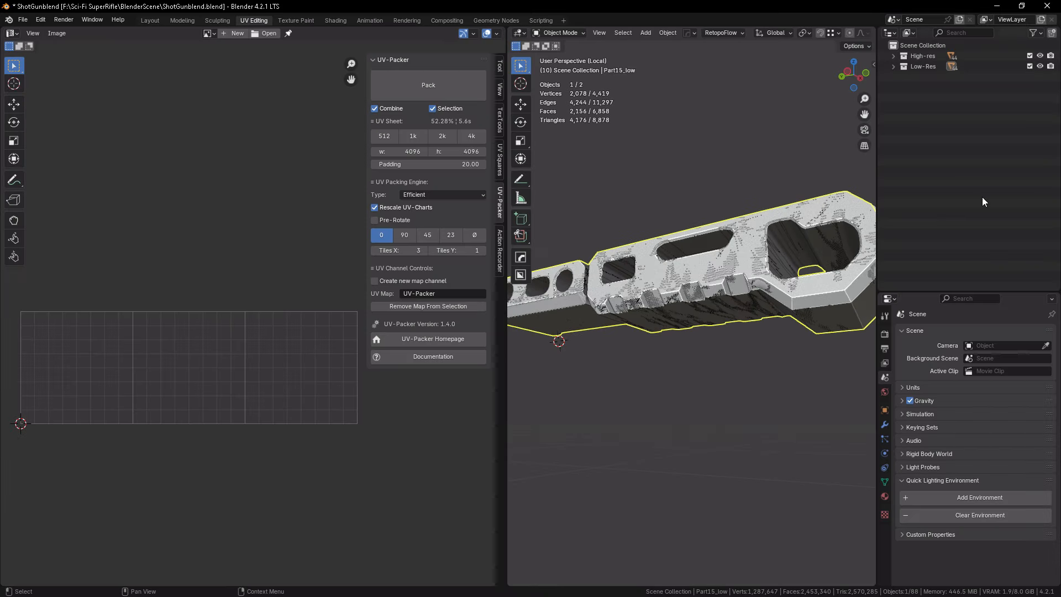
- Apply the Hops_Mirror modifier on Part15_low
{"action": "left_click", "coordinate": [884, 425]}
{"action": "left_click", "coordinate": [1024, 348]}
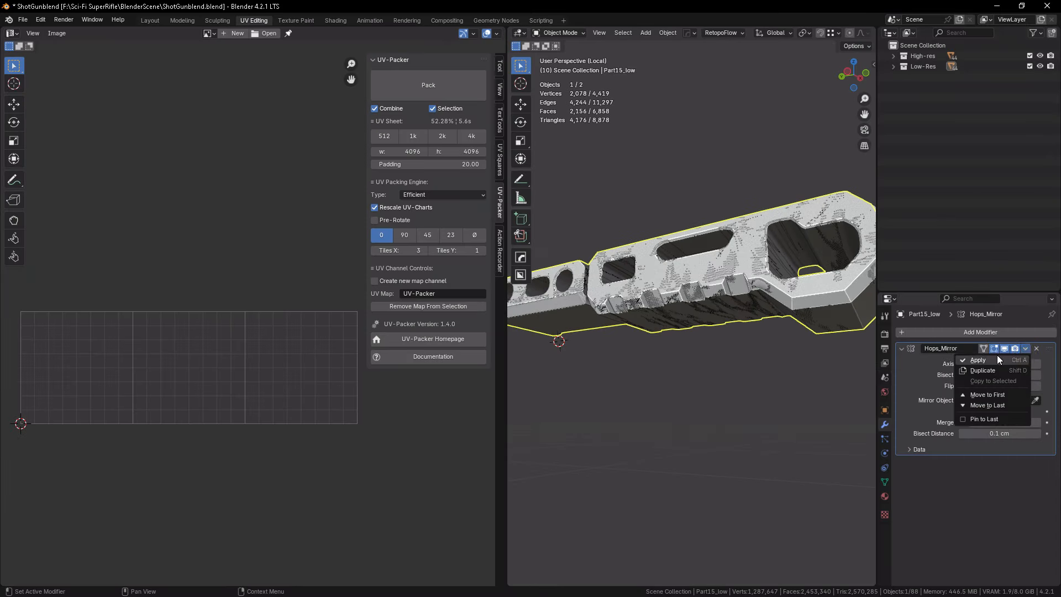
{"action": "left_click", "coordinate": [1001, 356]}
- Add a Shrinkwrap modifier to Part15_low with Part15_high as its target
{"action": "left_click", "coordinate": [905, 331]}
{"action": "left_click", "coordinate": [865, 331]}
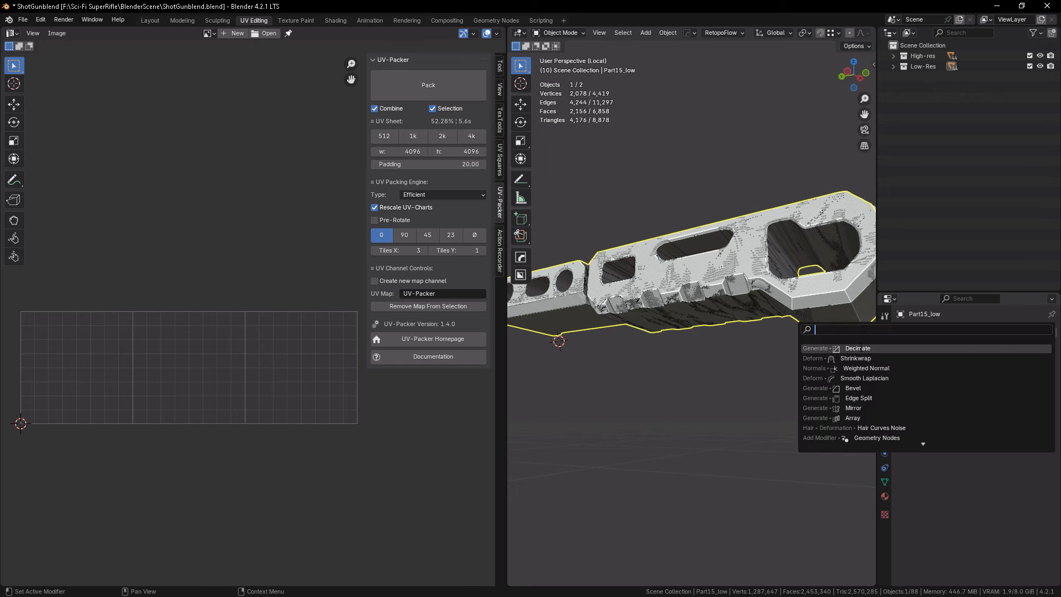
{"action": "left_click", "coordinate": [856, 358]}
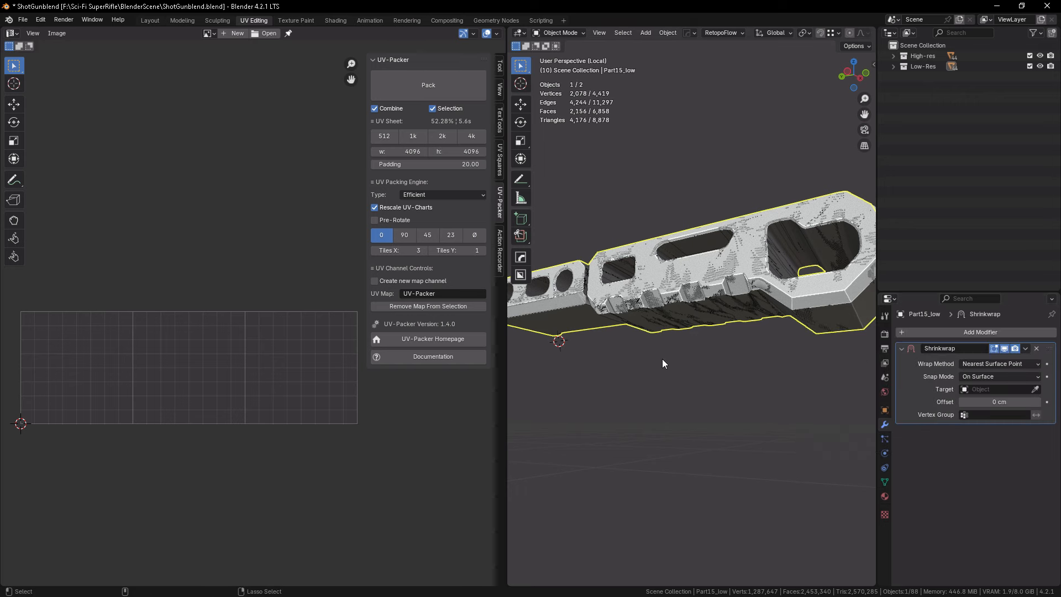
{"action": "left_click_drag", "start_coordinate": [504, 351], "coordinate": [147, 348]}
{"action": "scroll", "coordinate": [559, 299], "scroll_direction": "up", "scroll_amount": 2}
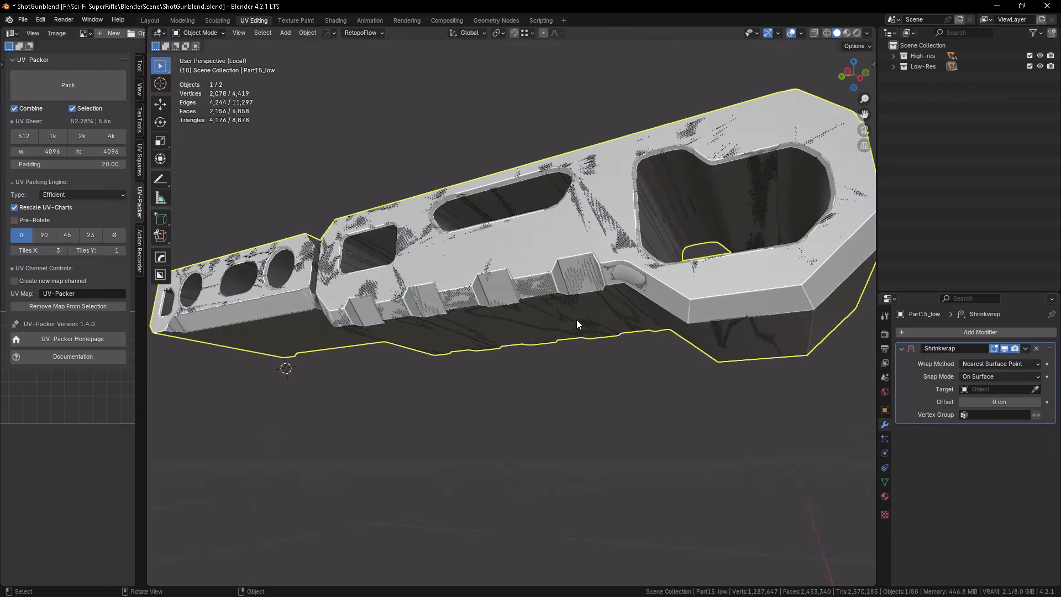
{"action": "left_click", "coordinate": [1035, 389]}
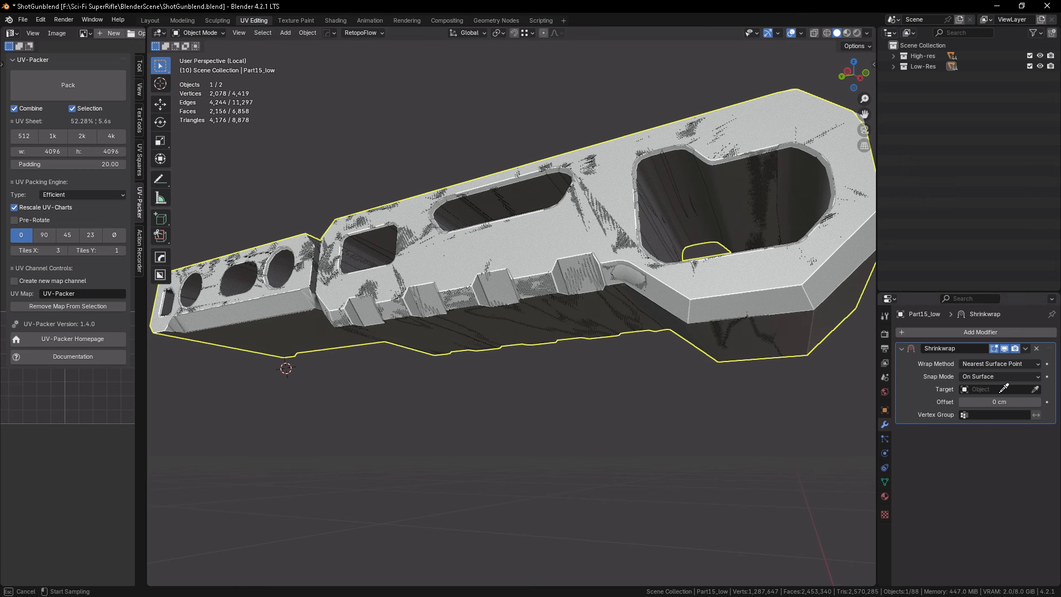
{"action": "left_click", "coordinate": [625, 276]}
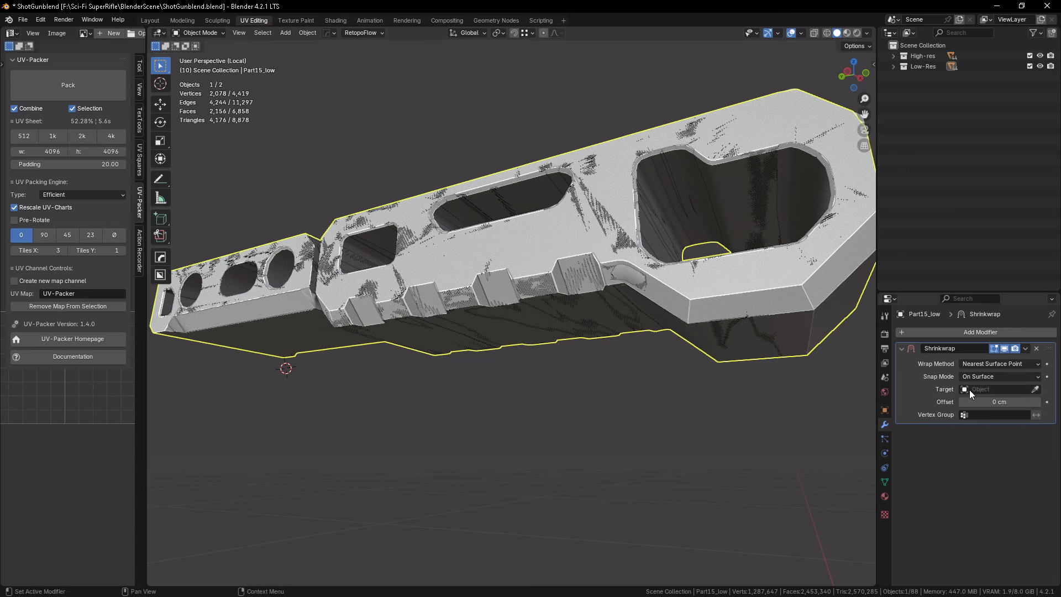
{"action": "left_click", "coordinate": [1033, 388]}
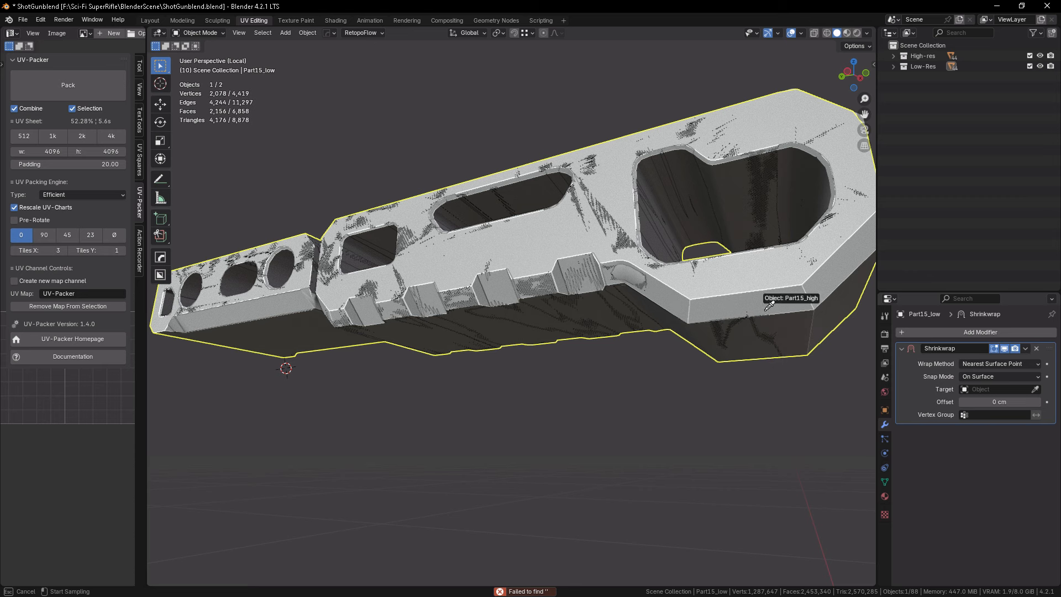
{"action": "left_click", "coordinate": [767, 306]}
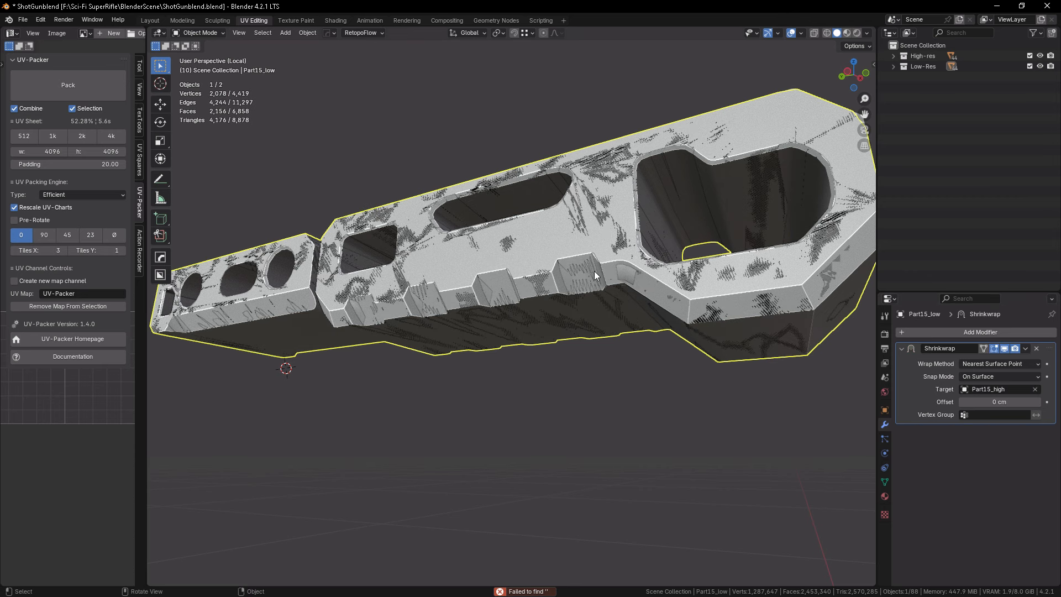
{"action": "mouse_move", "coordinate": [612, 440]}
{"action": "middle_mouse_down"}
{"action": "mouse_move", "coordinate": [615, 416]}
{"action": "mouse_move", "coordinate": [614, 482]}
{"action": "mouse_move", "coordinate": [597, 461]}
{"action": "mouse_move", "coordinate": [627, 442]}
{"action": "middle_mouse_up"}
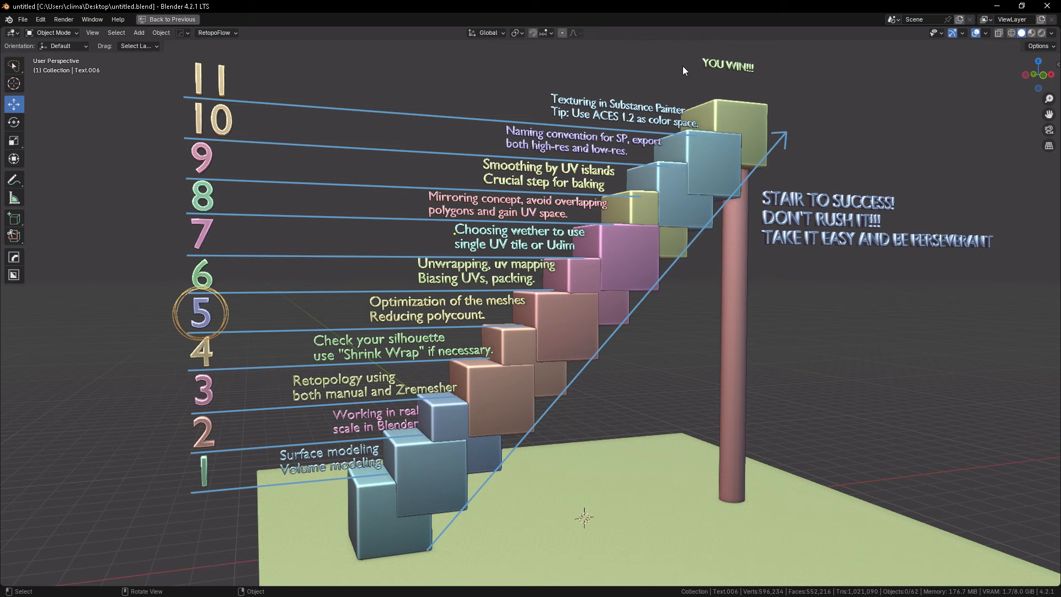
{"action": "left_click_drag", "start_coordinate": [688, 48], "coordinate": [751, 51]}
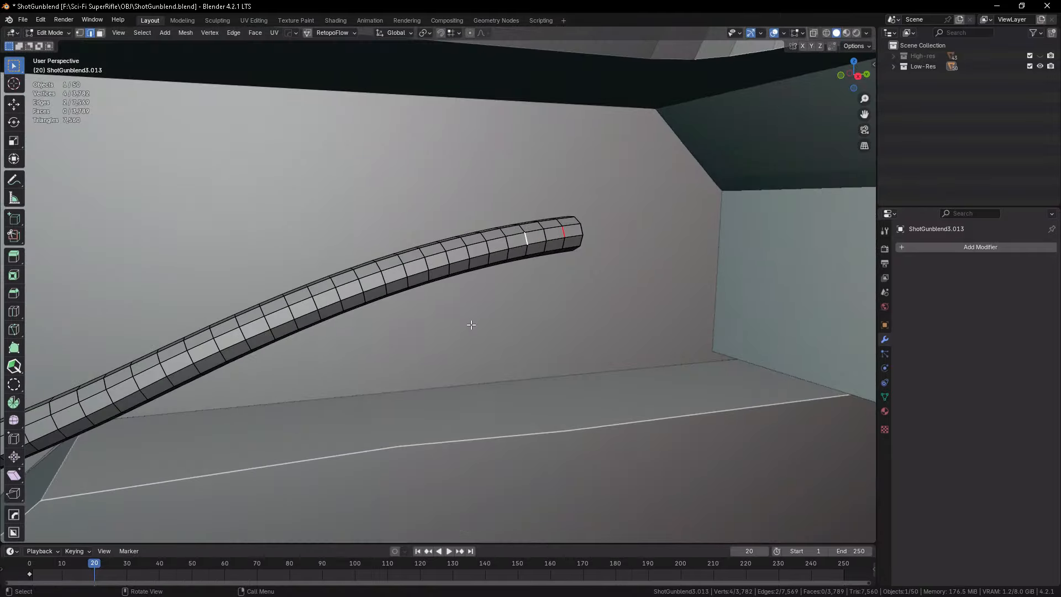
- Add the next edge of the every-second-edge pattern on the hose to the selection with Next Active
{"action": "left_click", "coordinate": [142, 32]}
{"action": "mouse_move", "coordinate": [187, 172]}
{"action": "left_click", "coordinate": [288, 184]}
{"action": "left_click", "coordinate": [142, 33]}
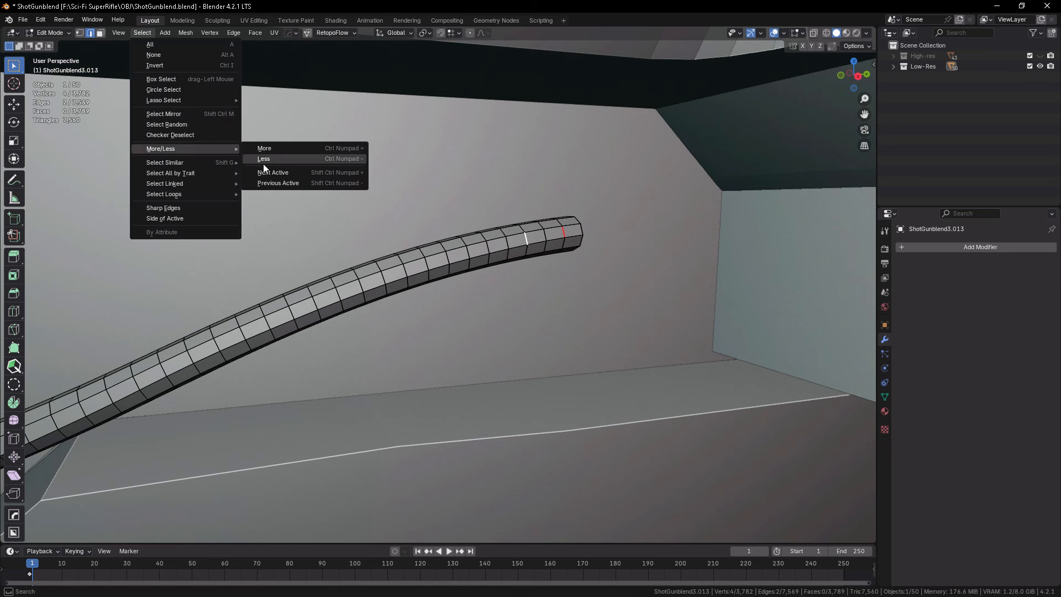
{"action": "left_click", "coordinate": [271, 172]}
- Extend the alternating edge selection along the length of the hose by repeating Select Next Active
{"action": "left_click", "coordinate": [142, 33]}
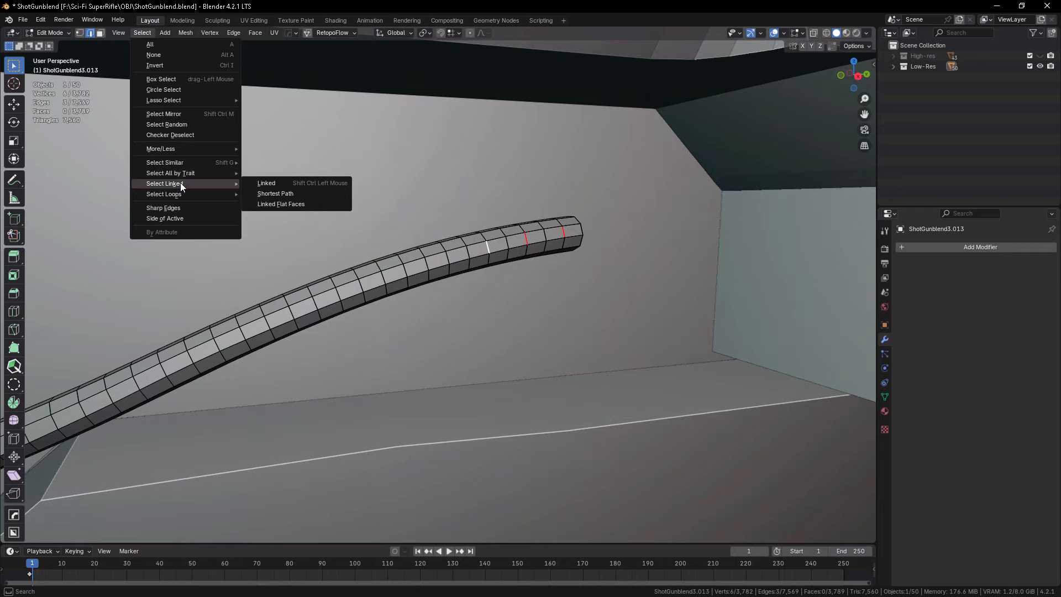
{"action": "mouse_move", "coordinate": [177, 161]}
{"action": "key", "text": "ctrl+shift+KP_Add"}
{"action": "key", "text": "ctrl+shift+KP_Add"}
{"action": "key", "text": "ctrl+shift+KP_Add"}
{"action": "key", "text": "ctrl+shift+KP_Add"}
{"action": "key", "text": "ctrl+shift+KP_Add"}
{"action": "key", "text": "ctrl+shift+KP_Add"}
{"action": "key", "text": "ctrl+shift+KP_Add"}
{"action": "key", "text": "ctrl+shift+KP_Add"}
{"action": "key", "text": "ctrl+shift+KP_Add"}
{"action": "key", "text": "ctrl+shift+KP_Add"}
{"action": "key", "text": "ctrl+shift+KP_Add"}
{"action": "key", "text": "ctrl+shift+KP_Add"}
{"action": "key", "text": "ctrl+shift+KP_Add"}
{"action": "key", "text": "ctrl+shift+KP_Add"}
{"action": "key", "text": "ctrl+shift+KP_Add"}
{"action": "key", "text": "ctrl+shift+KP_Add"}
{"action": "key", "text": "ctrl+shift+KP_Add"}
{"action": "key", "text": "ctrl+shift+KP_Add"}
{"action": "key", "text": "ctrl+shift+KP_Add"}
{"action": "key", "text": "ctrl+shift+KP_Add"}
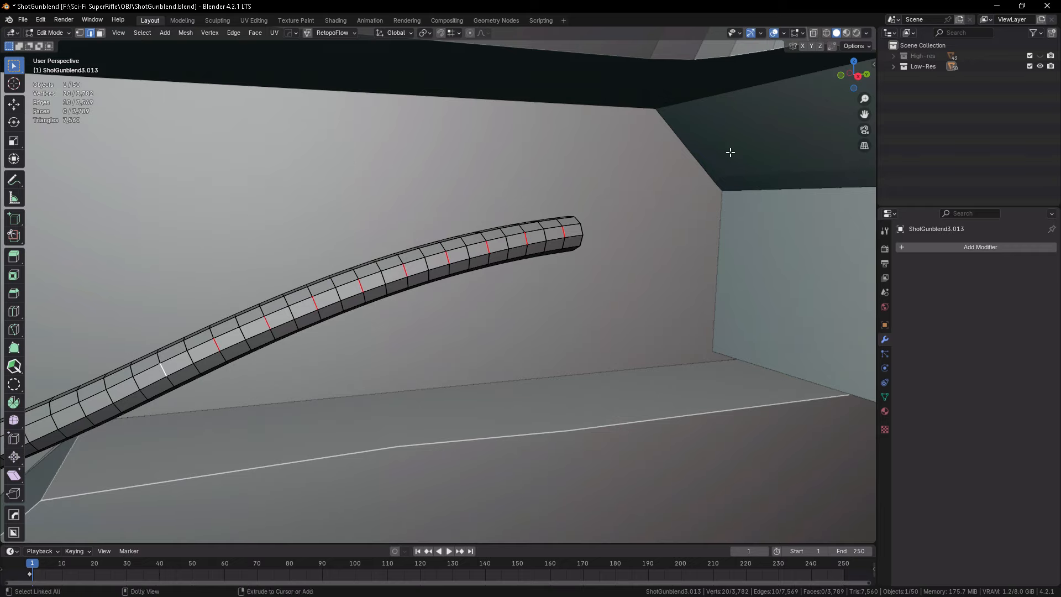
{"action": "scroll", "coordinate": [713, 187], "scroll_direction": "down", "scroll_amount": 6}
{"action": "middle_click_drag", "start_coordinate": [705, 188], "coordinate": [427, 288], "text": "shift"}
{"action": "scroll", "coordinate": [427, 221], "scroll_direction": "down", "scroll_amount": 4}
{"action": "middle_click_drag", "start_coordinate": [829, 210], "coordinate": [554, 252], "text": "shift"}
{"action": "scroll", "coordinate": [555, 252], "scroll_direction": "up", "scroll_amount": 8}
{"action": "key", "text": "ctrl+shift+KP_Add"}
{"action": "key", "text": "ctrl+shift+KP_Add"}
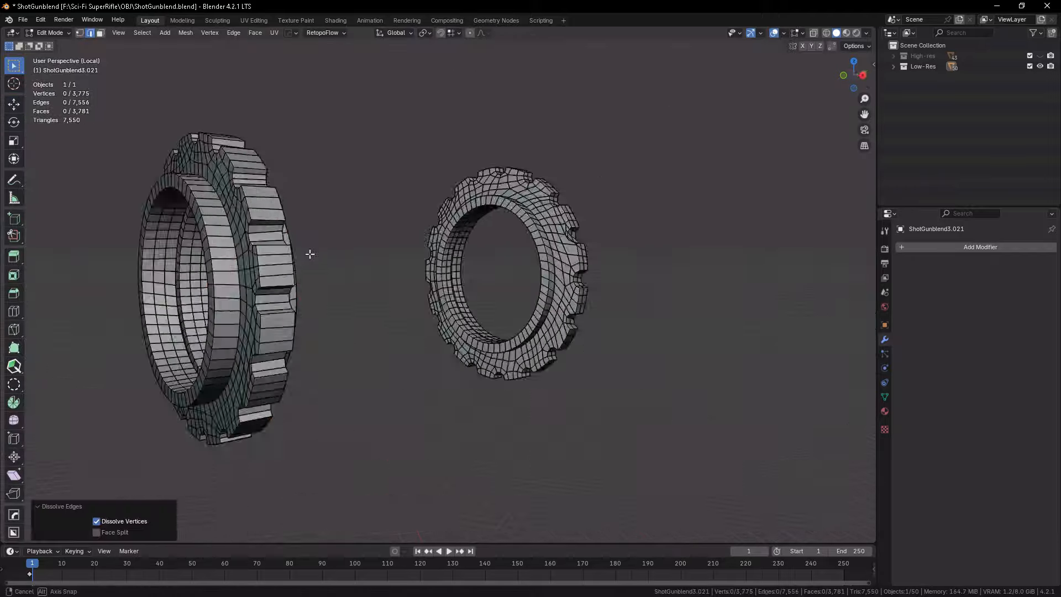
{"action": "middle_click_drag", "start_coordinate": [309, 277], "coordinate": [272, 303]}
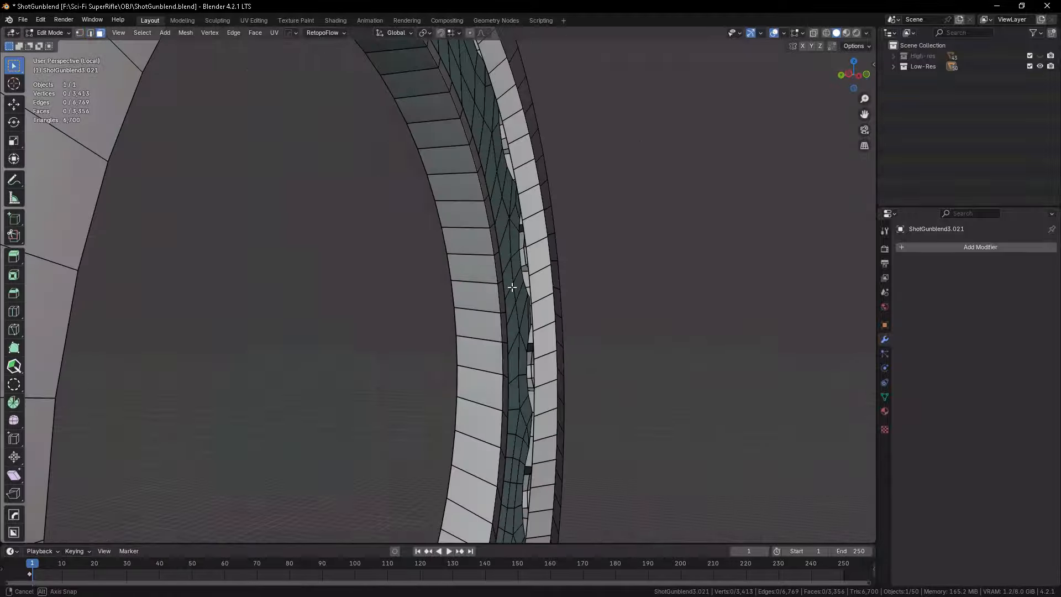
- Select the narrow face strip along the ring's inner rim with shortest-path picks and remove it from the low-poly mesh
{"action": "middle_click_drag", "start_coordinate": [569, 221], "coordinate": [573, 206]}
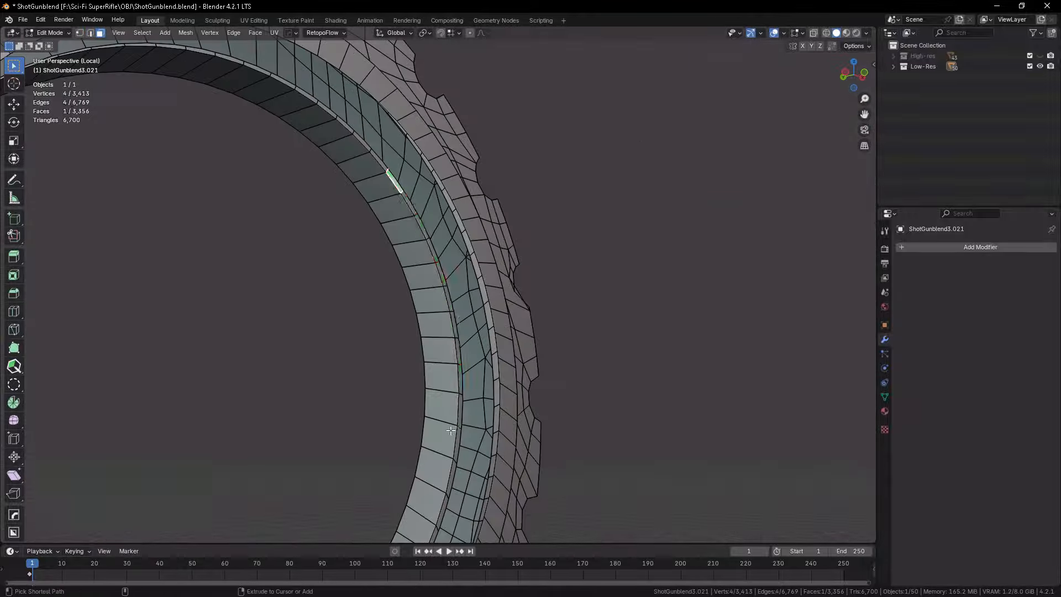
{"action": "left_click", "coordinate": [450, 260], "text": "ctrl"}
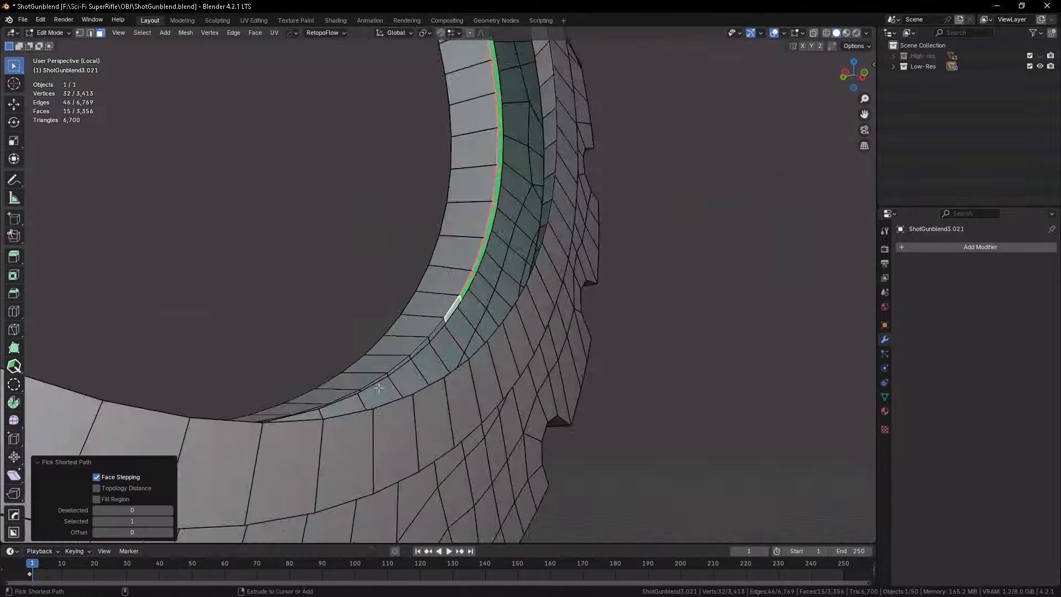
{"action": "left_click", "coordinate": [568, 282]}
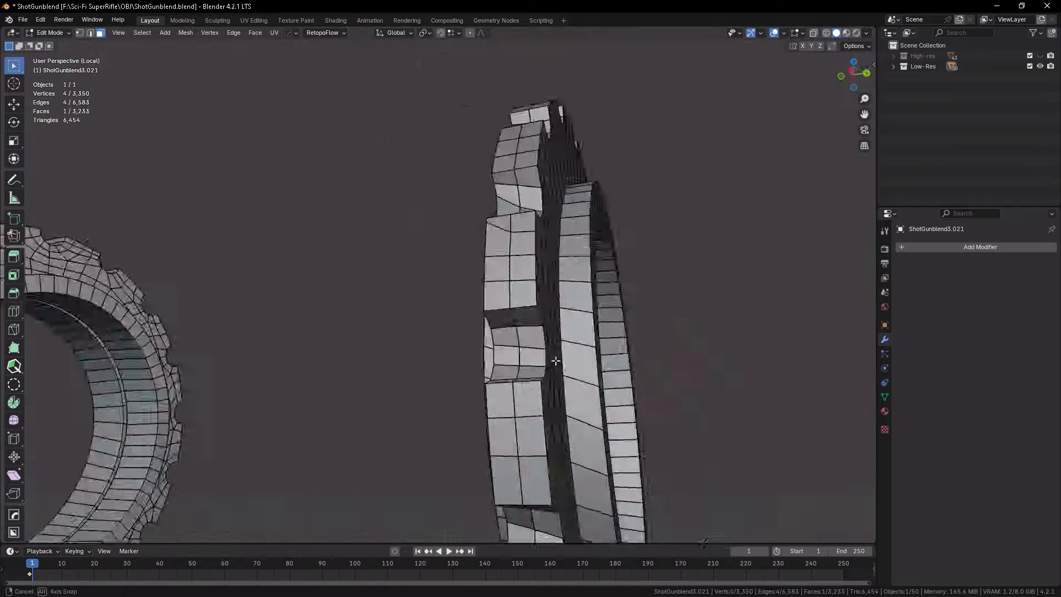
{"action": "middle_click_drag", "start_coordinate": [552, 355], "coordinate": [552, 392]}
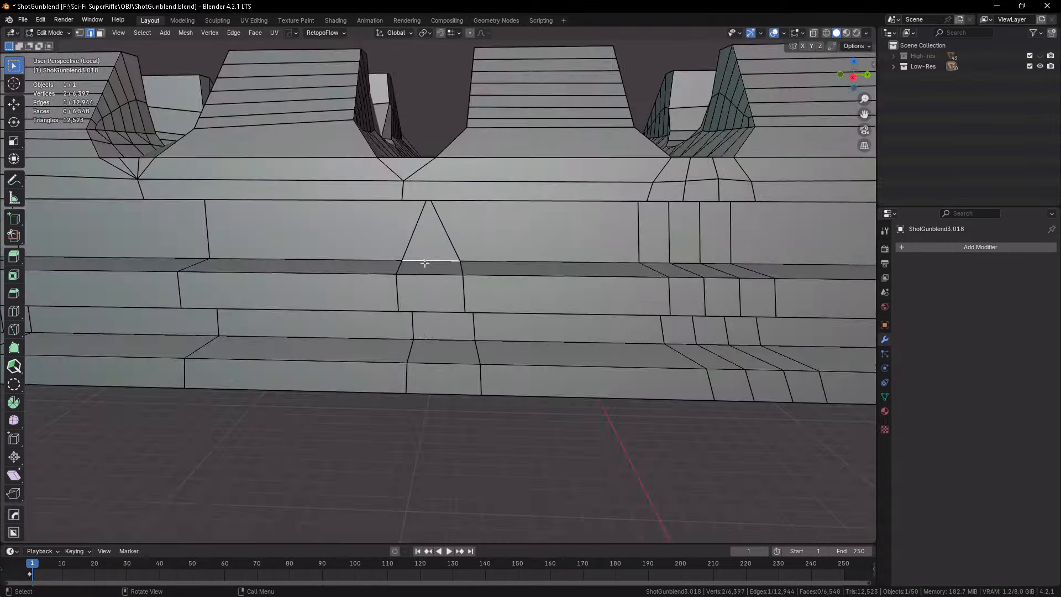
- Merge redundant edge columns below the toothed rail's notches with Collapse and select the next column's edges as a face-stepped path
{"action": "left_click", "coordinate": [522, 333]}
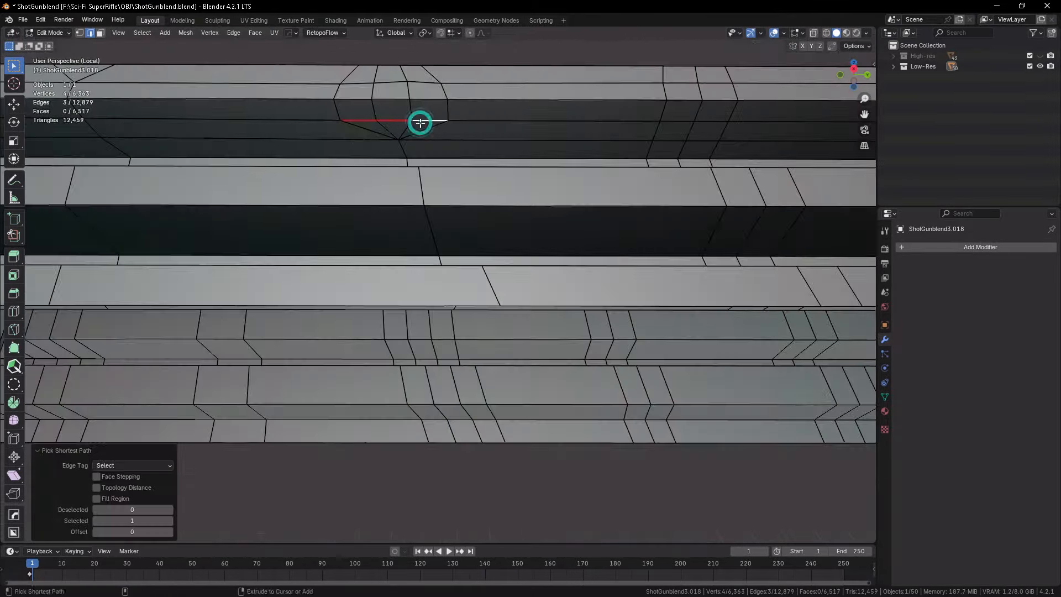
{"action": "left_click", "coordinate": [435, 247], "text": "shift"}
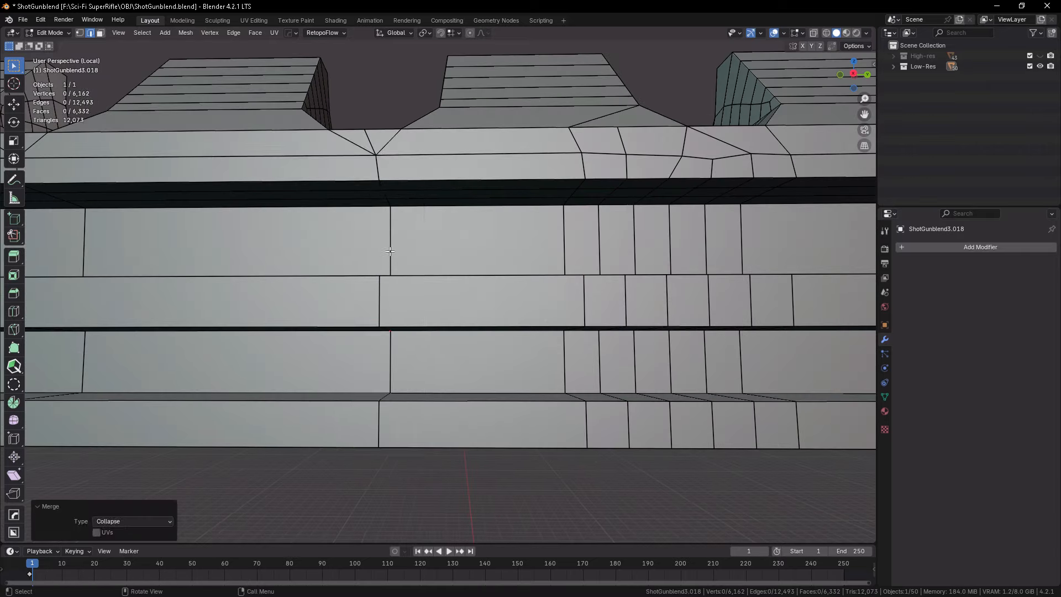
{"action": "left_click", "coordinate": [605, 178]}
{"action": "middle_click_drag", "start_coordinate": [389, 251], "coordinate": [431, 215]}
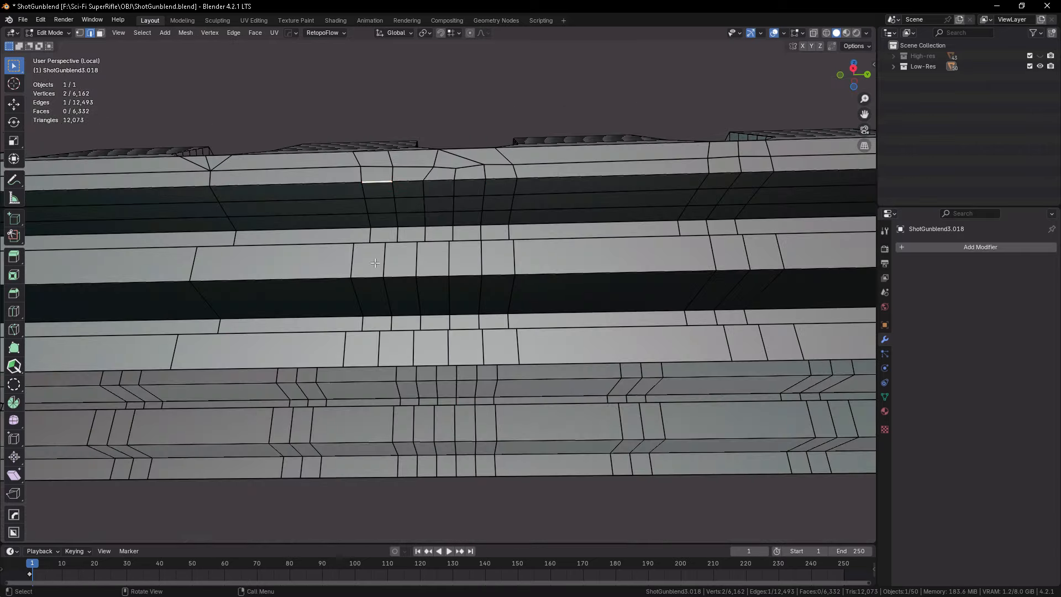
{"action": "left_click", "coordinate": [394, 368], "text": "ctrl"}
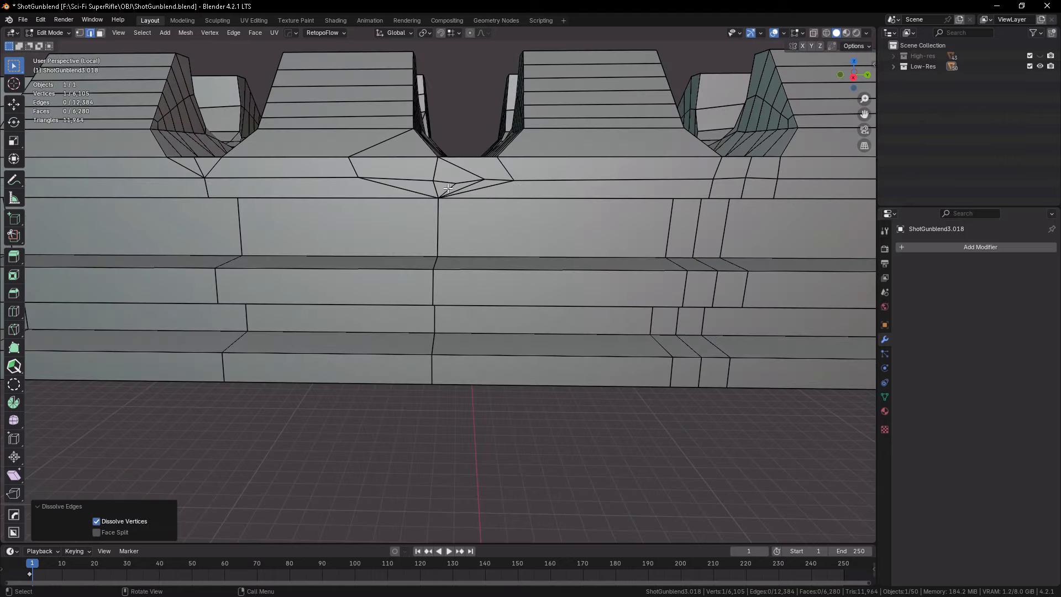
- Continue thinning the toothed rail by picking the remaining dense edge columns with Face Stepping and merging them
{"action": "left_click", "coordinate": [412, 325]}
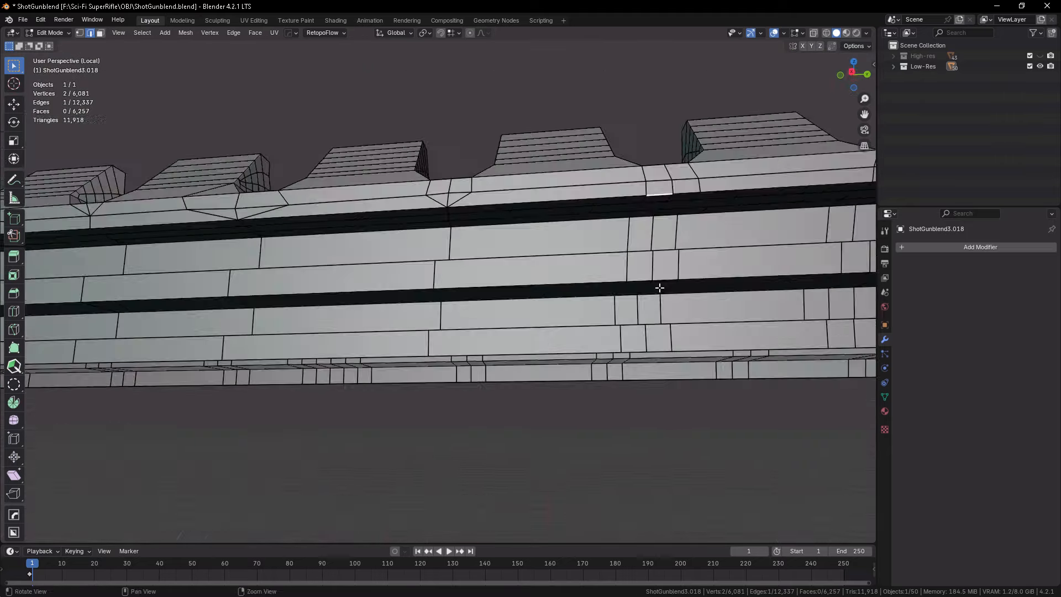
{"action": "left_click", "coordinate": [333, 188], "text": "ctrl"}
{"action": "key", "text": "m"}
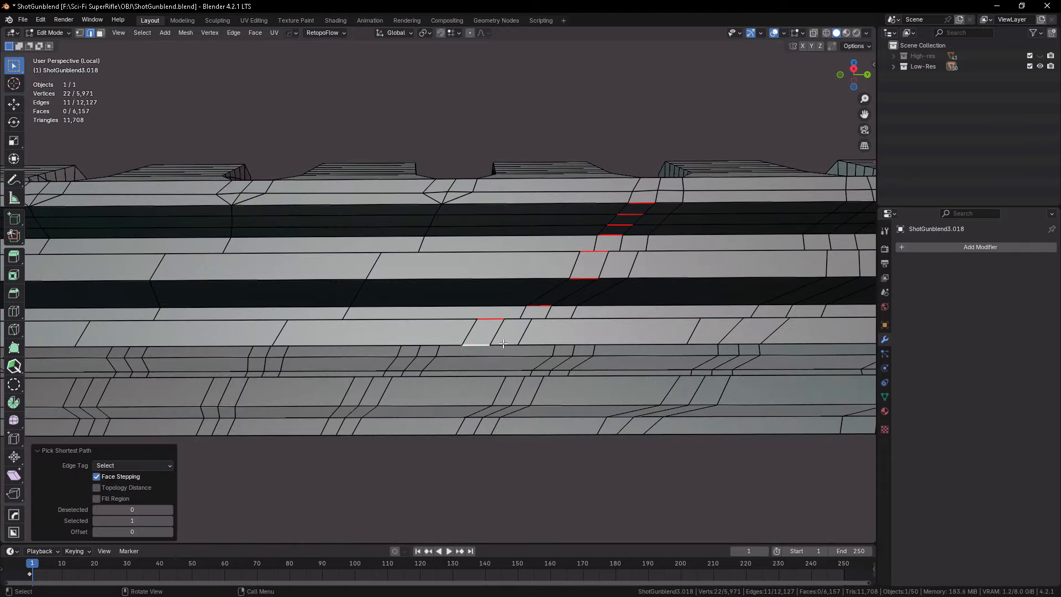
{"action": "key", "text": "m"}
{"action": "key", "text": "m"}
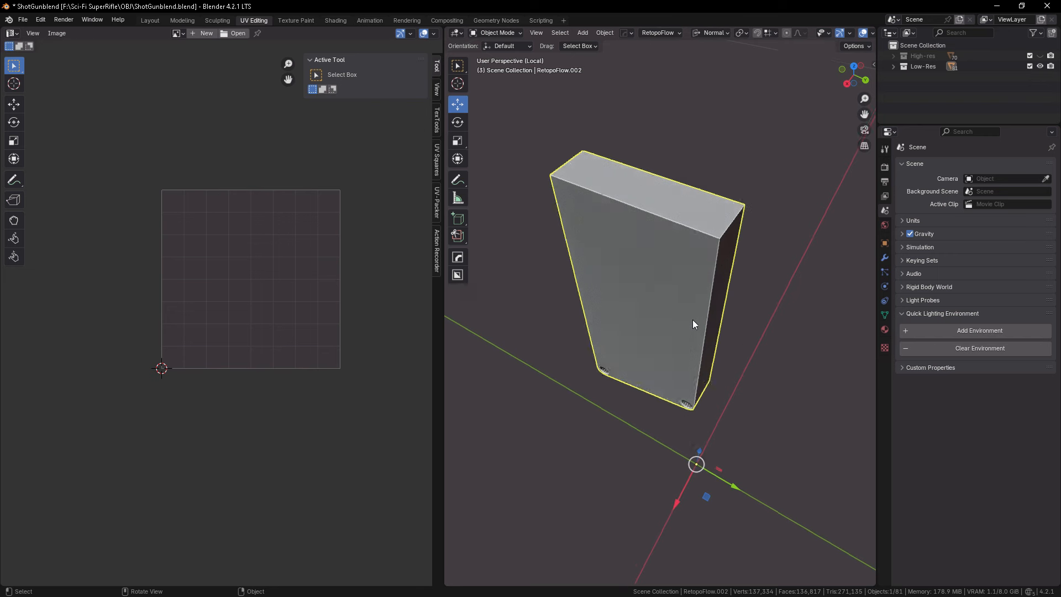
- Select the magazine block's long corner edges in edit mode and add all its sharp edges to the selection
{"action": "key", "text": "Tab"}
{"action": "left_click", "coordinate": [762, 320]}
{"action": "middle_click_drag", "start_coordinate": [762, 320], "coordinate": [701, 241]}
{"action": "scroll", "coordinate": [700, 243], "scroll_direction": "up", "scroll_amount": 4}
{"action": "left_click", "coordinate": [694, 259]}
{"action": "left_click", "coordinate": [744, 279], "text": "shift"}
{"action": "scroll", "coordinate": [743, 279], "scroll_direction": "down", "scroll_amount": 4}
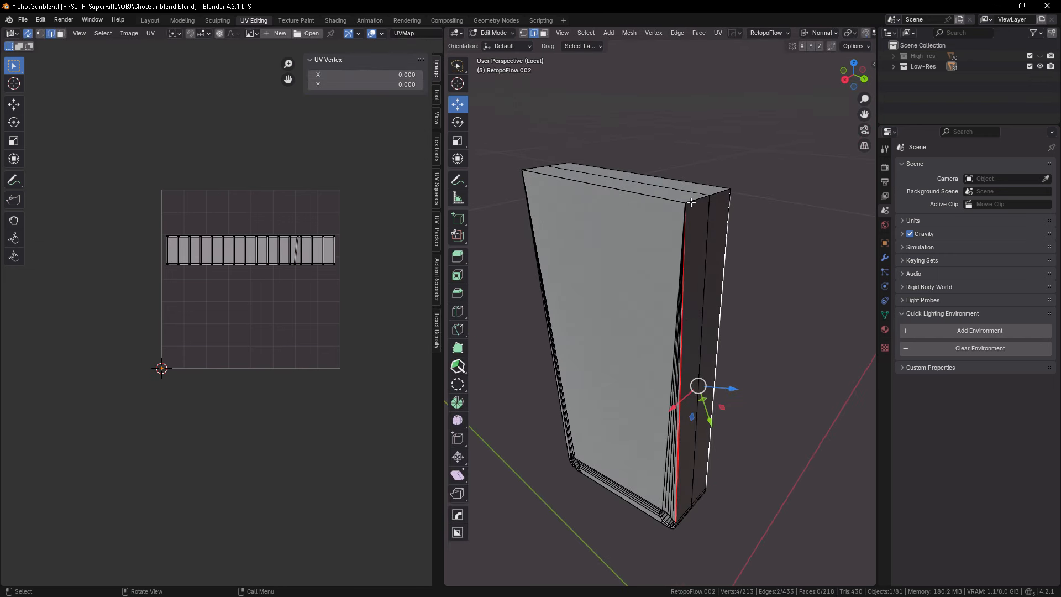
{"action": "middle_click_drag", "start_coordinate": [665, 179], "coordinate": [629, 213]}
{"action": "left_click", "coordinate": [629, 214], "text": "shift"}
{"action": "left_click", "coordinate": [586, 33]}
{"action": "left_click", "coordinate": [604, 210]}
- Add the missing border edge to the magazine's edge selection, mark the selected edges as seams, and clear the selection
{"action": "middle_click_drag", "start_coordinate": [762, 332], "coordinate": [691, 343]}
{"action": "scroll", "coordinate": [679, 519], "scroll_direction": "up", "scroll_amount": 4}
{"action": "middle_click_drag", "start_coordinate": [663, 533], "coordinate": [616, 539]}
{"action": "middle_click_drag", "start_coordinate": [686, 426], "coordinate": [708, 398], "text": "shift"}
{"action": "scroll", "coordinate": [559, 421], "scroll_direction": "up", "scroll_amount": 5}
{"action": "middle_click_drag", "start_coordinate": [559, 421], "coordinate": [560, 425]}
{"action": "middle_click_drag", "start_coordinate": [533, 384], "coordinate": [722, 292]}
{"action": "scroll", "coordinate": [557, 279], "scroll_direction": "down", "scroll_amount": 5}
{"action": "scroll", "coordinate": [721, 281], "scroll_direction": "up", "scroll_amount": 6}
{"action": "scroll", "coordinate": [676, 177], "scroll_direction": "down", "scroll_amount": 3}
{"action": "left_click", "coordinate": [675, 180], "text": "shift"}
{"action": "key", "text": "ctrl+e"}
{"action": "left_click", "coordinate": [646, 393]}
{"action": "key", "text": "alt+a"}
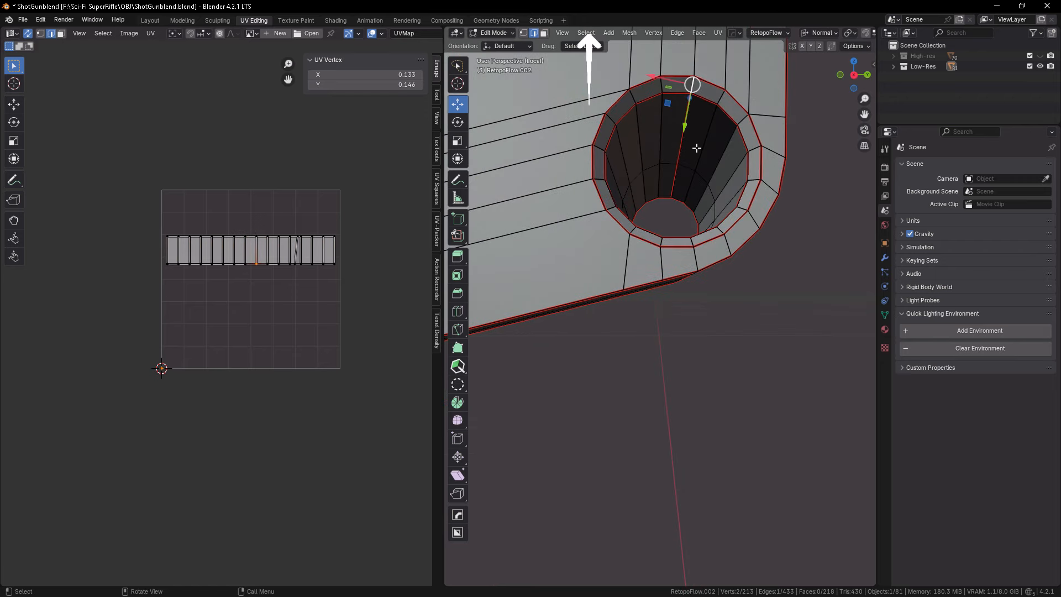
- Mark one lengthwise edge inside each of the two lower corner holes on the magazine's first side as a seam
{"action": "key", "text": "ctrl+e"}
{"action": "left_click", "coordinate": [666, 209]}
{"action": "scroll", "coordinate": [773, 232], "scroll_direction": "down", "scroll_amount": 5}
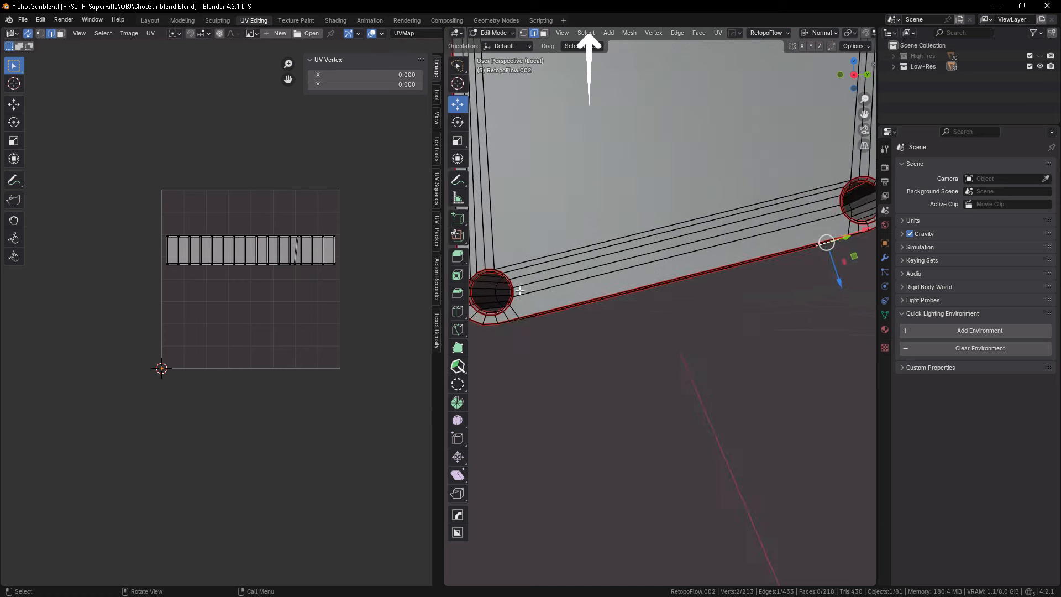
{"action": "scroll", "coordinate": [552, 276], "scroll_direction": "up", "scroll_amount": 6}
{"action": "left_click", "coordinate": [544, 205]}
{"action": "right_click", "coordinate": [548, 218]}
{"action": "left_click", "coordinate": [532, 219]}
- Mark one lengthwise inner-wall edge as a seam in each of the two corner holes on the magazine's opposite side
{"action": "scroll", "coordinate": [635, 249], "scroll_direction": "down", "scroll_amount": 6}
{"action": "middle_click_drag", "start_coordinate": [569, 309], "coordinate": [807, 322]}
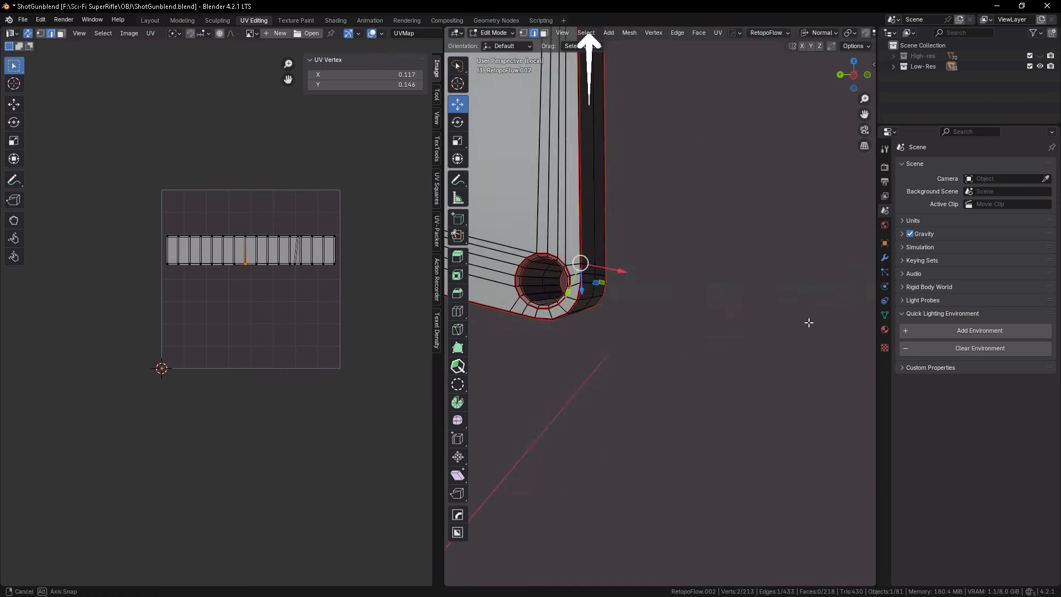
{"action": "scroll", "coordinate": [547, 270], "scroll_direction": "up", "scroll_amount": 6}
{"action": "left_click", "coordinate": [546, 218]}
{"action": "right_click", "coordinate": [545, 220]}
{"action": "left_click", "coordinate": [530, 219]}
{"action": "scroll", "coordinate": [690, 342], "scroll_direction": "down", "scroll_amount": 6}
{"action": "middle_click_drag", "start_coordinate": [503, 299], "coordinate": [674, 312], "text": "shift"}
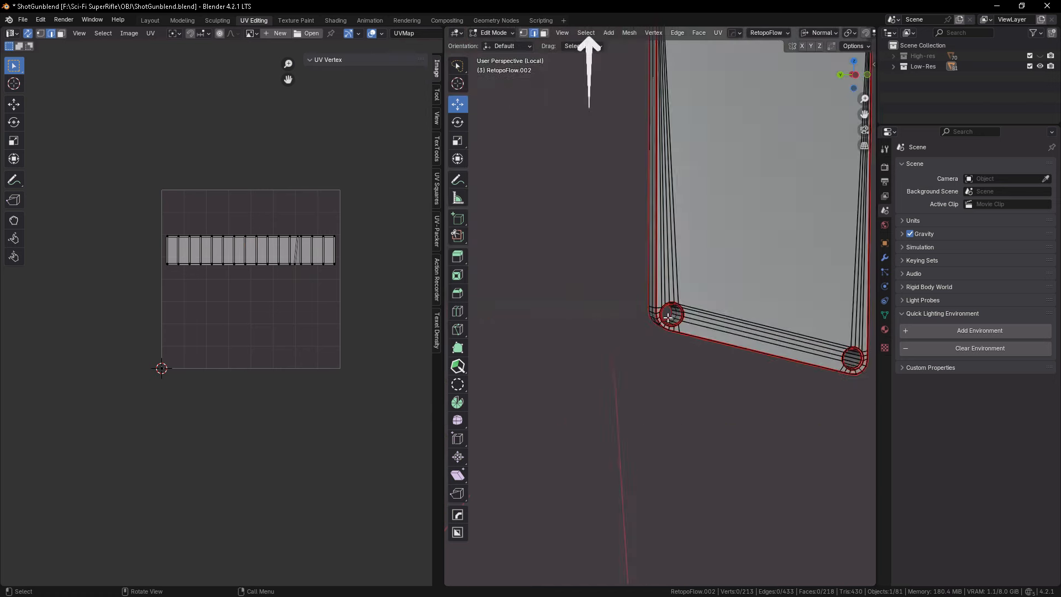
{"action": "scroll", "coordinate": [672, 312], "scroll_direction": "up", "scroll_amount": 8}
{"action": "left_click", "coordinate": [595, 212]}
{"action": "right_click", "coordinate": [597, 214]}
{"action": "left_click", "coordinate": [599, 209]}
- Unwrap the entire magazine mesh with the Angle Based method and a margin of 0.001
{"action": "scroll", "coordinate": [599, 331], "scroll_direction": "down", "scroll_amount": 9}
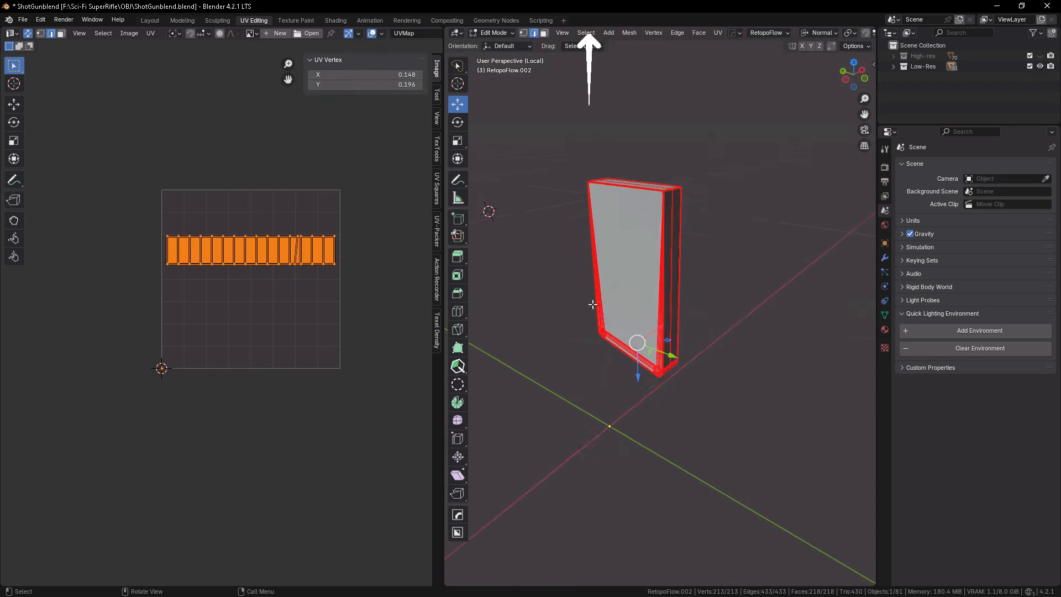
{"action": "left_click", "coordinate": [572, 336]}
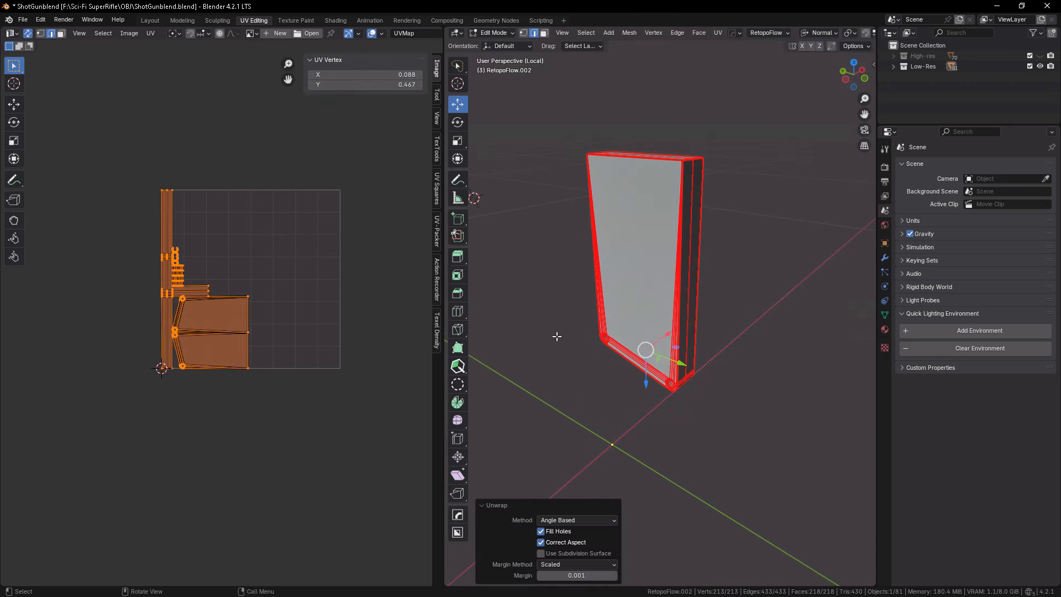
{"action": "scroll", "coordinate": [221, 284], "scroll_direction": "down", "scroll_amount": 3}
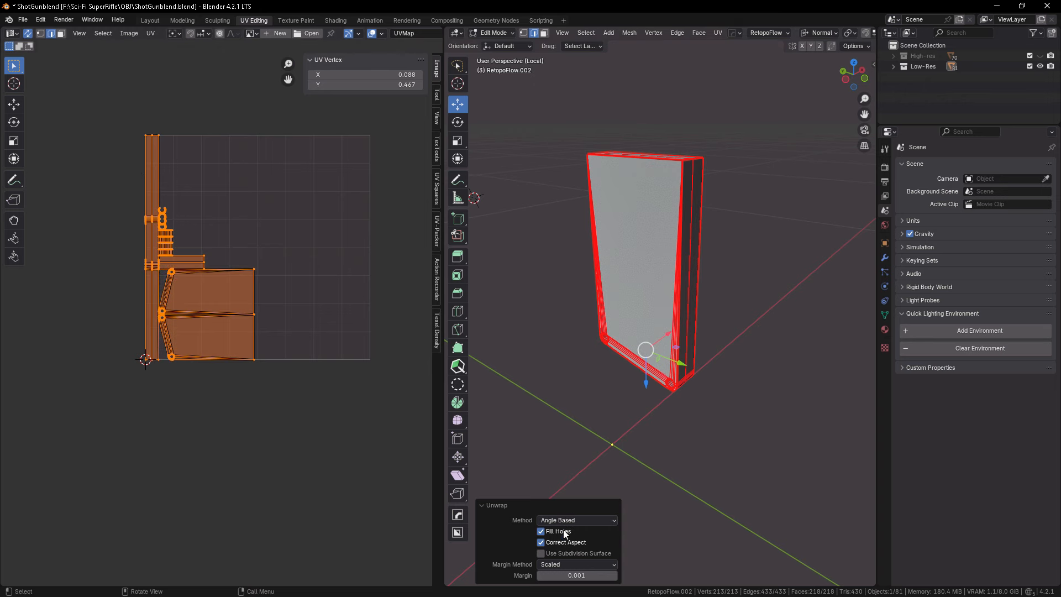
- Return to the full rifle, hide the unwrapped magazine, and isolate the lower bar part behind it for mesh editing
{"action": "key", "text": "Tab"}
{"action": "key", "text": "slash"}
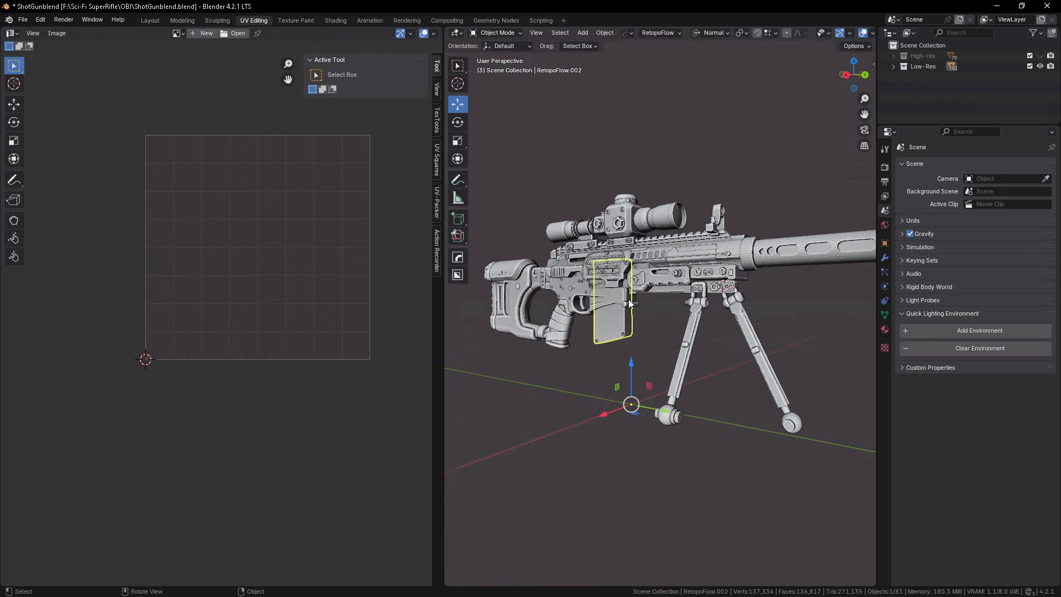
{"action": "middle_click_drag", "start_coordinate": [588, 310], "coordinate": [639, 353]}
{"action": "scroll", "coordinate": [639, 354], "scroll_direction": "up", "scroll_amount": 2}
{"action": "key", "text": "h"}
{"action": "left_click", "coordinate": [616, 308]}
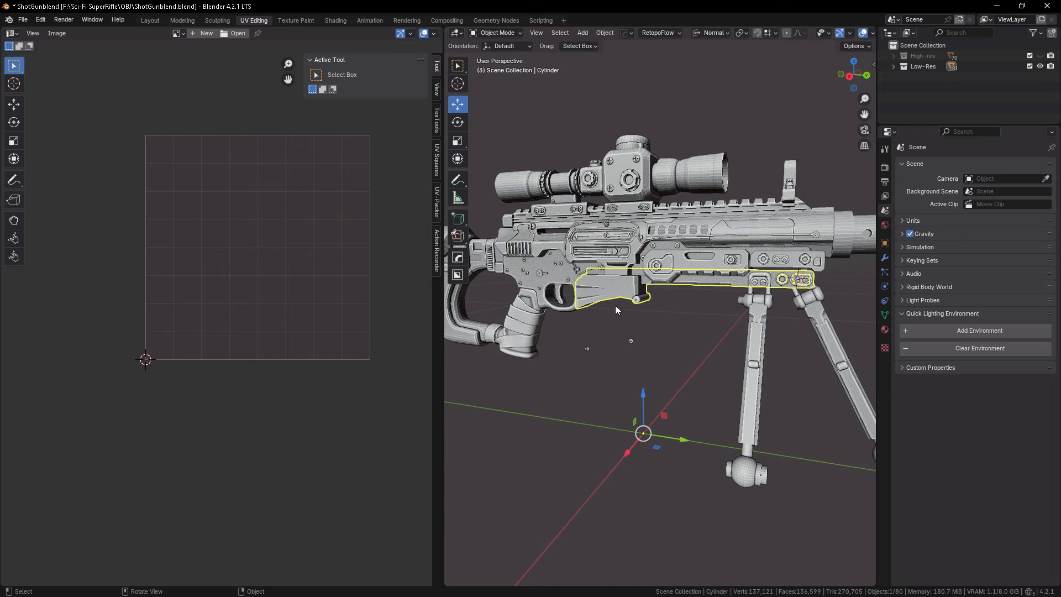
{"action": "key", "text": "slash"}
{"action": "key", "text": "Tab"}
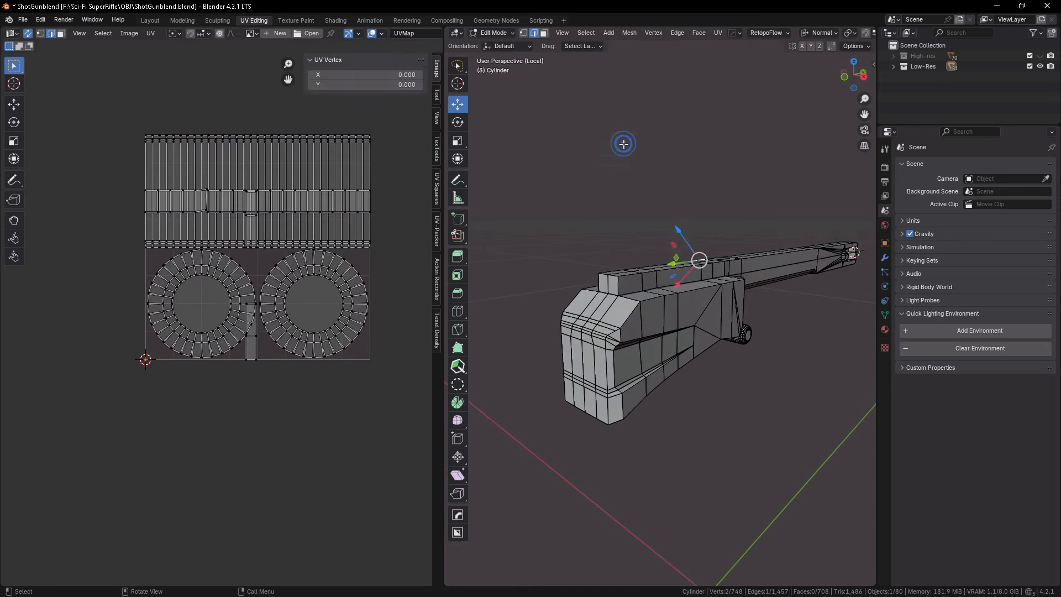
- Select the lower bar part's sharp edges and add a lengthwise edge inside its round hole
{"action": "left_click", "coordinate": [607, 208]}
{"action": "middle_click_drag", "start_coordinate": [604, 206], "coordinate": [741, 396]}
{"action": "scroll", "coordinate": [738, 396], "scroll_direction": "up", "scroll_amount": 4}
{"action": "left_click", "coordinate": [715, 337], "text": "shift"}
{"action": "left_click", "coordinate": [700, 337], "text": "shift"}
{"action": "scroll", "coordinate": [710, 338], "scroll_direction": "down", "scroll_amount": 2}
{"action": "scroll", "coordinate": [714, 337], "scroll_direction": "down", "scroll_amount": 5}
{"action": "scroll", "coordinate": [747, 340], "scroll_direction": "up", "scroll_amount": 7}
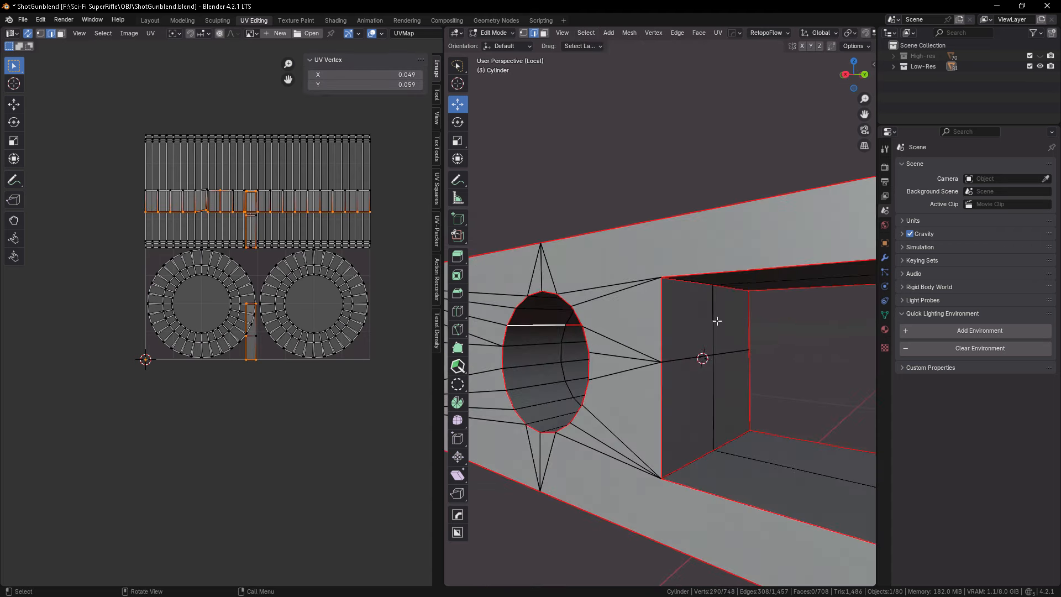
- Add the missing edges around the bar's openings to the edge selection
{"action": "scroll", "coordinate": [722, 334], "scroll_direction": "down", "scroll_amount": 8}
{"action": "scroll", "coordinate": [768, 341], "scroll_direction": "up", "scroll_amount": 6}
{"action": "scroll", "coordinate": [774, 341], "scroll_direction": "down", "scroll_amount": 5}
{"action": "scroll", "coordinate": [593, 338], "scroll_direction": "up", "scroll_amount": 5}
{"action": "middle_click_drag", "start_coordinate": [544, 334], "coordinate": [641, 301]}
{"action": "left_click", "coordinate": [641, 299], "text": "shift"}
{"action": "scroll", "coordinate": [636, 380], "scroll_direction": "up", "scroll_amount": 1}
{"action": "left_click", "coordinate": [635, 381], "text": "shift"}
{"action": "left_click", "coordinate": [640, 374], "text": "shift"}
{"action": "scroll", "coordinate": [674, 309], "scroll_direction": "down", "scroll_amount": 5}
{"action": "scroll", "coordinate": [582, 334], "scroll_direction": "up", "scroll_amount": 2}
- Extend the edge selection along the borders of the tapered recess on the thick block with shortest-path picks
{"action": "left_click", "coordinate": [715, 288], "text": "ctrl"}
{"action": "scroll", "coordinate": [712, 286], "scroll_direction": "up", "scroll_amount": 1}
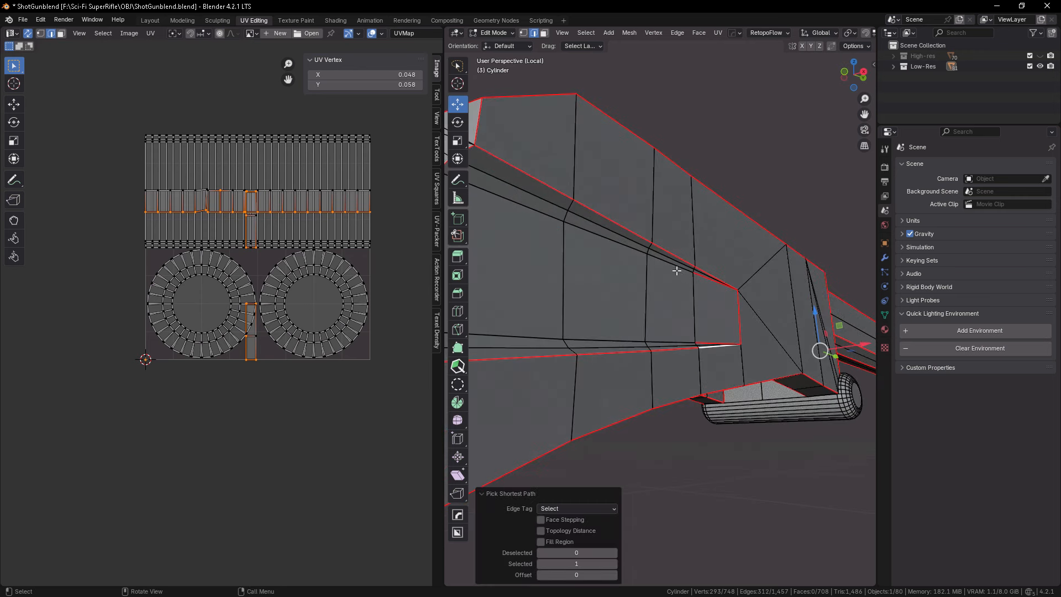
{"action": "scroll", "coordinate": [694, 338], "scroll_direction": "up", "scroll_amount": 3}
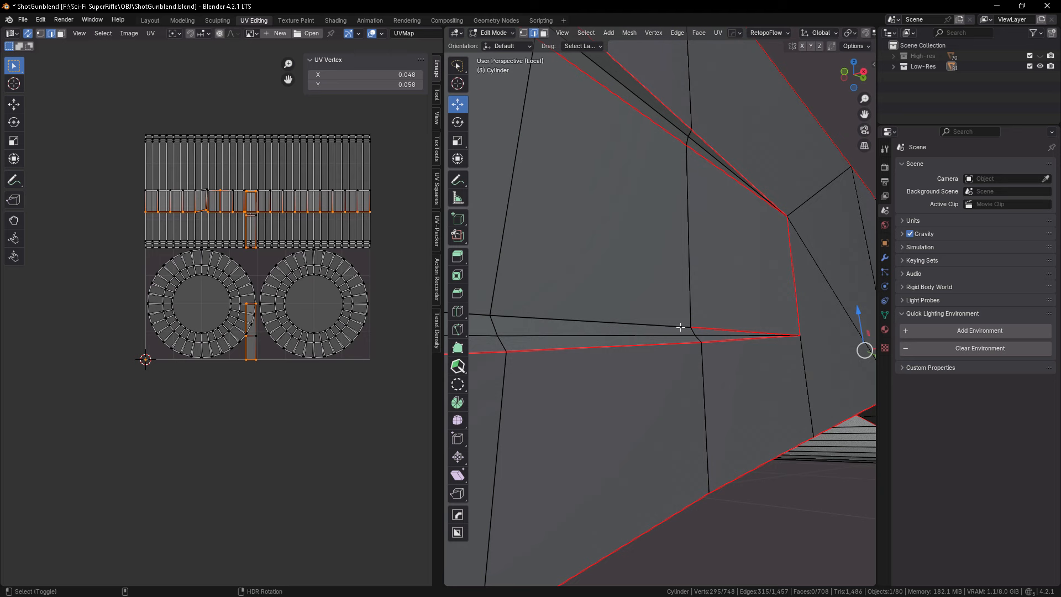
{"action": "left_click", "coordinate": [681, 327], "text": "shift"}
{"action": "scroll", "coordinate": [681, 327], "scroll_direction": "down", "scroll_amount": 6}
{"action": "left_click", "coordinate": [592, 314], "text": "ctrl"}
{"action": "middle_click_drag", "start_coordinate": [592, 314], "coordinate": [624, 312]}
{"action": "scroll", "coordinate": [643, 351], "scroll_direction": "down", "scroll_amount": 2}
{"action": "middle_click_drag", "start_coordinate": [642, 350], "coordinate": [605, 381]}
- Add the edge loops around the rounded ends of the cylindrical pin to the edge selection
{"action": "scroll", "coordinate": [707, 381], "scroll_direction": "up", "scroll_amount": 6}
{"action": "middle_click_drag", "start_coordinate": [704, 397], "coordinate": [710, 459]}
{"action": "scroll", "coordinate": [648, 369], "scroll_direction": "up", "scroll_amount": 4}
{"action": "scroll", "coordinate": [648, 378], "scroll_direction": "down", "scroll_amount": 4}
{"action": "scroll", "coordinate": [665, 365], "scroll_direction": "down", "scroll_amount": 3}
{"action": "middle_click_drag", "start_coordinate": [652, 395], "coordinate": [766, 426]}
{"action": "scroll", "coordinate": [665, 366], "scroll_direction": "up", "scroll_amount": 3}
{"action": "scroll", "coordinate": [666, 379], "scroll_direction": "up", "scroll_amount": 6}
{"action": "left_click", "coordinate": [677, 315], "text": "alt+shift"}
{"action": "scroll", "coordinate": [678, 315], "scroll_direction": "down", "scroll_amount": 4}
{"action": "scroll", "coordinate": [784, 429], "scroll_direction": "up", "scroll_amount": 3}
{"action": "left_click", "coordinate": [807, 400], "text": "alt+shift"}
{"action": "scroll", "coordinate": [704, 383], "scroll_direction": "up", "scroll_amount": 1}
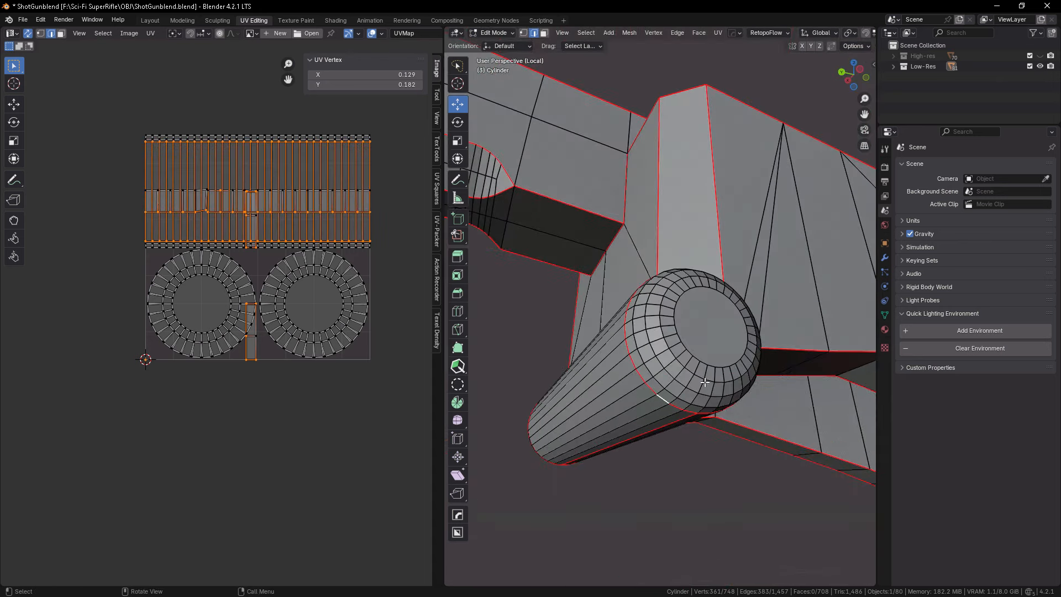
- Try to unwrap the lower bar part with the Angle Based method, then leave mesh editing
{"action": "scroll", "coordinate": [705, 383], "scroll_direction": "down", "scroll_amount": 3}
{"action": "middle_click_drag", "start_coordinate": [704, 383], "coordinate": [683, 417]}
{"action": "key", "text": "u"}
{"action": "left_click", "coordinate": [683, 417]}
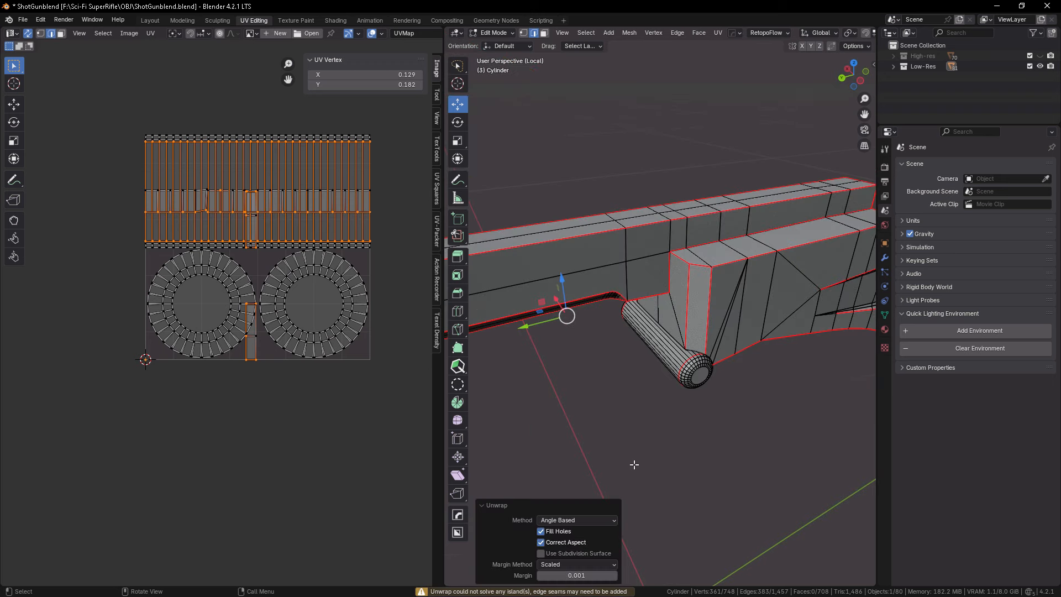
{"action": "key", "text": "u"}
{"action": "left_click", "coordinate": [647, 439]}
{"action": "key", "text": "Tab"}
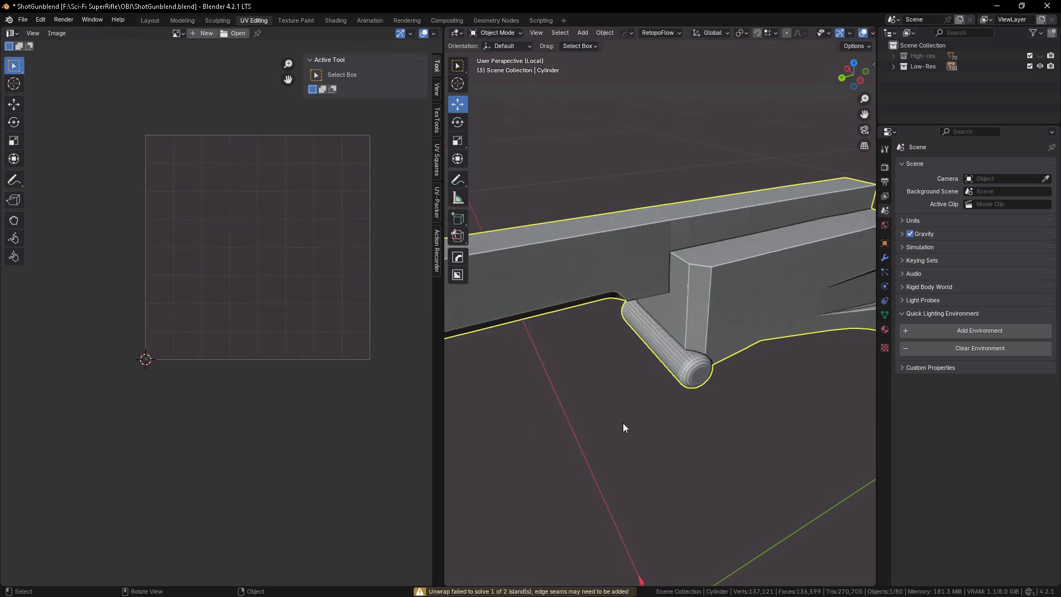
- Select the long bar's flat side faces and extend the selection to similar Coplanar faces with a threshold of 0.01
{"action": "scroll", "coordinate": [696, 334], "scroll_direction": "down", "scroll_amount": 3}
{"action": "left_click", "coordinate": [613, 402]}
{"action": "key", "text": "Tab"}
{"action": "scroll", "coordinate": [659, 320], "scroll_direction": "up", "scroll_amount": 3}
{"action": "left_click", "coordinate": [682, 298]}
{"action": "left_click", "coordinate": [647, 310], "text": "alt+shift"}
{"action": "left_click", "coordinate": [724, 256], "text": "alt+shift"}
{"action": "middle_click_drag", "start_coordinate": [829, 232], "coordinate": [679, 265], "text": "shift"}
{"action": "left_click", "coordinate": [784, 248], "text": "alt+shift"}
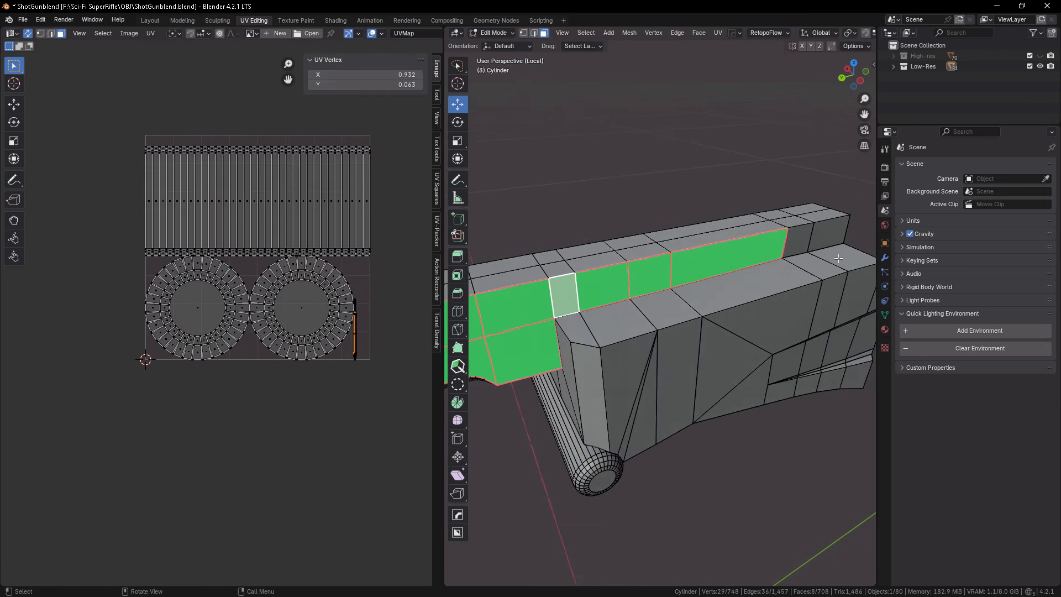
{"action": "scroll", "coordinate": [796, 249], "scroll_direction": "down", "scroll_amount": 6}
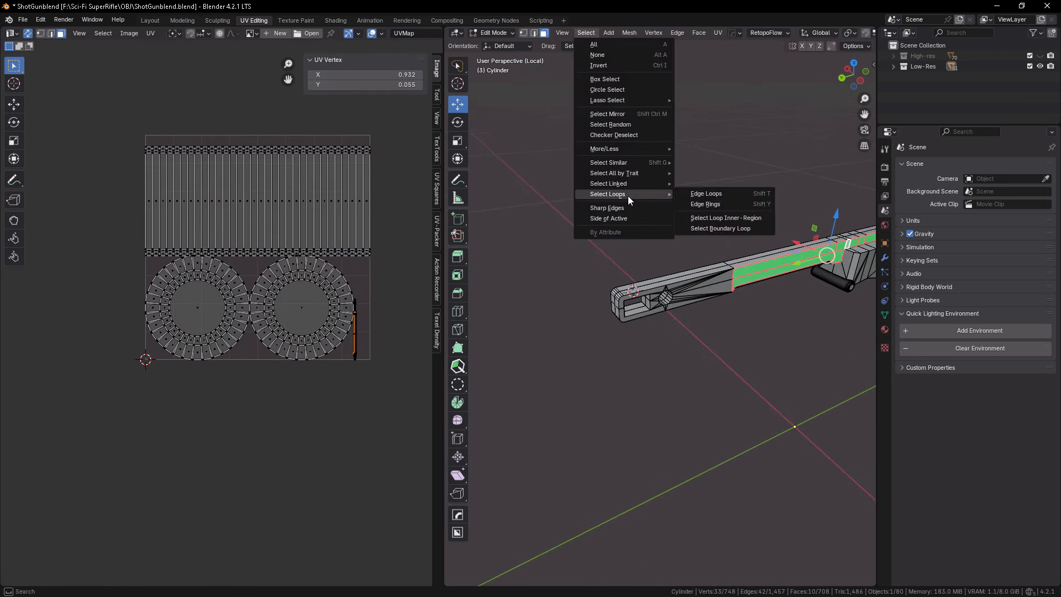
{"action": "left_click", "coordinate": [702, 217]}
{"action": "middle_click_drag", "start_coordinate": [669, 329], "coordinate": [667, 273]}
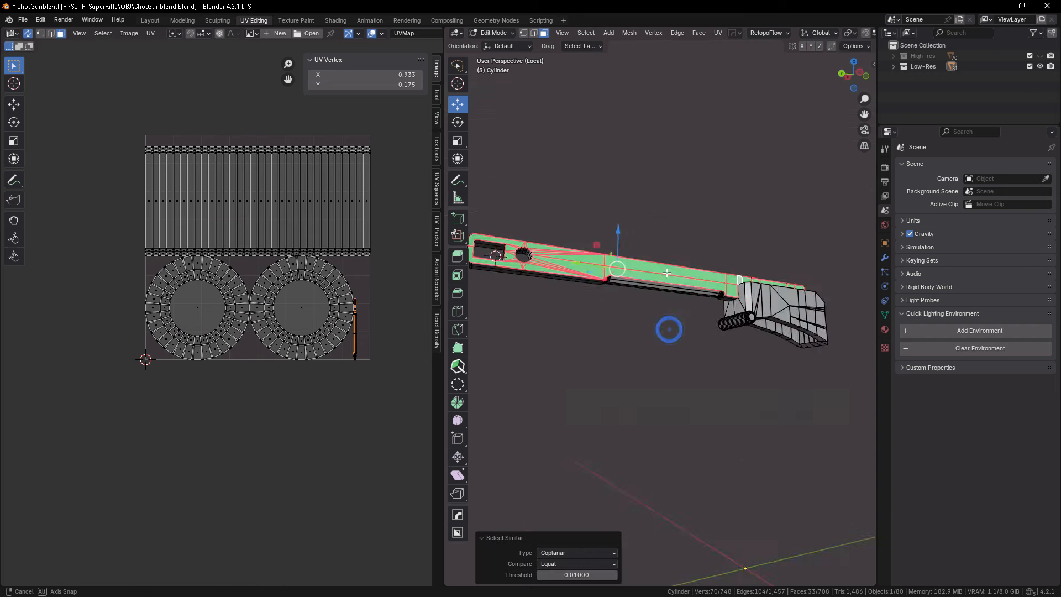
{"action": "left_click", "coordinate": [689, 360]}
- Select the coplanar faces on the bar's opposite side and flatten them by scaling to 0 along global X
{"action": "middle_click_drag", "start_coordinate": [602, 317], "coordinate": [729, 324]}
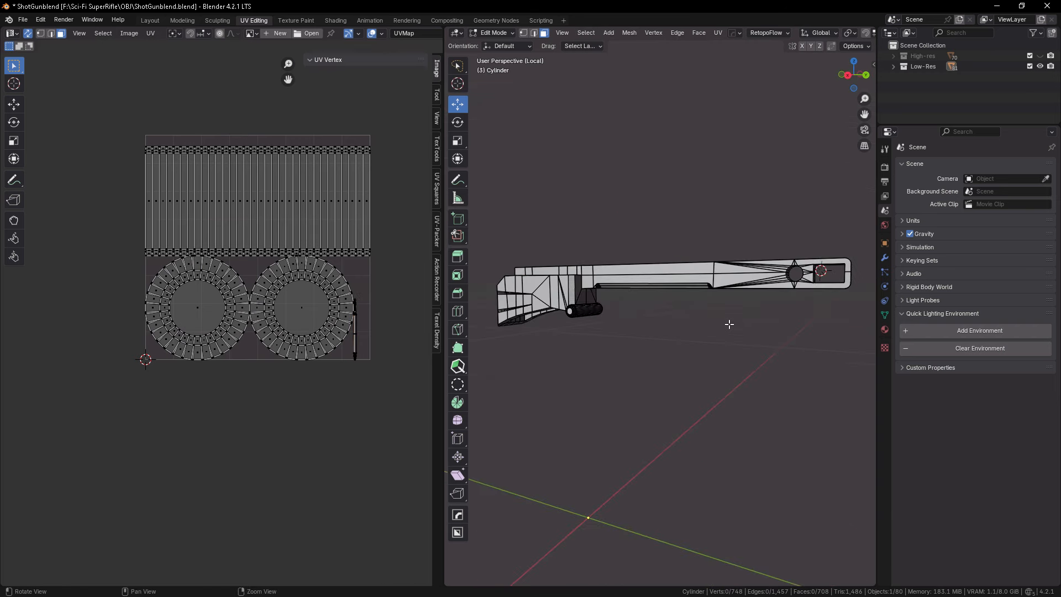
{"action": "scroll", "coordinate": [610, 274], "scroll_direction": "up", "scroll_amount": 3}
{"action": "left_click", "coordinate": [614, 273]}
{"action": "left_click", "coordinate": [703, 217]}
{"action": "middle_click_drag", "start_coordinate": [636, 310], "coordinate": [560, 283]}
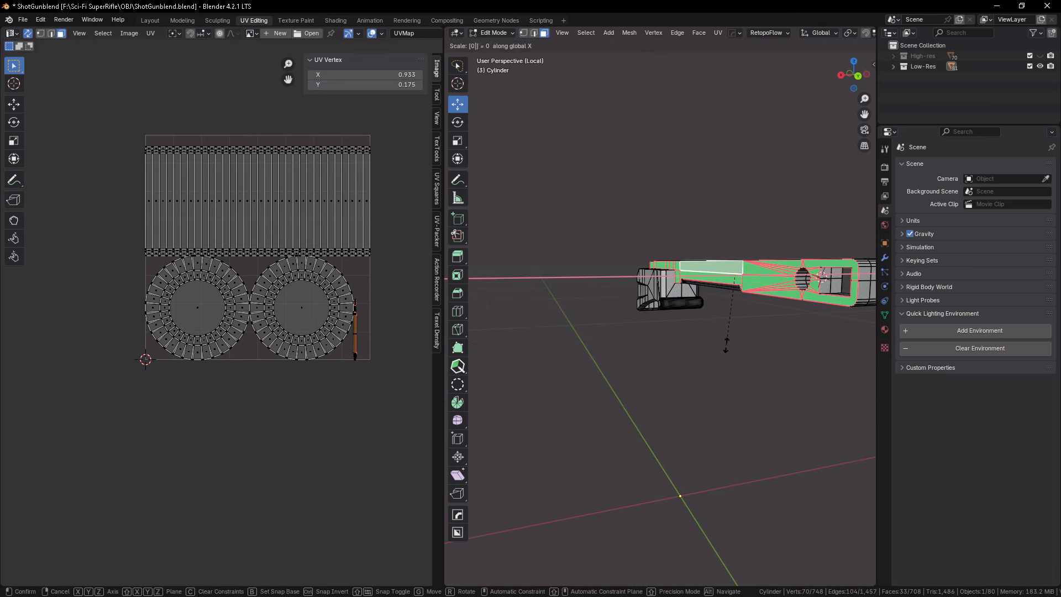
- Select the long bar part's sharp edges at 30° sharpness and add the missing edges along the side recess
{"action": "key", "text": "2"}
{"action": "middle_click_drag", "start_coordinate": [784, 346], "coordinate": [669, 317]}
{"action": "left_click", "coordinate": [587, 34]}
{"action": "left_click", "coordinate": [603, 206]}
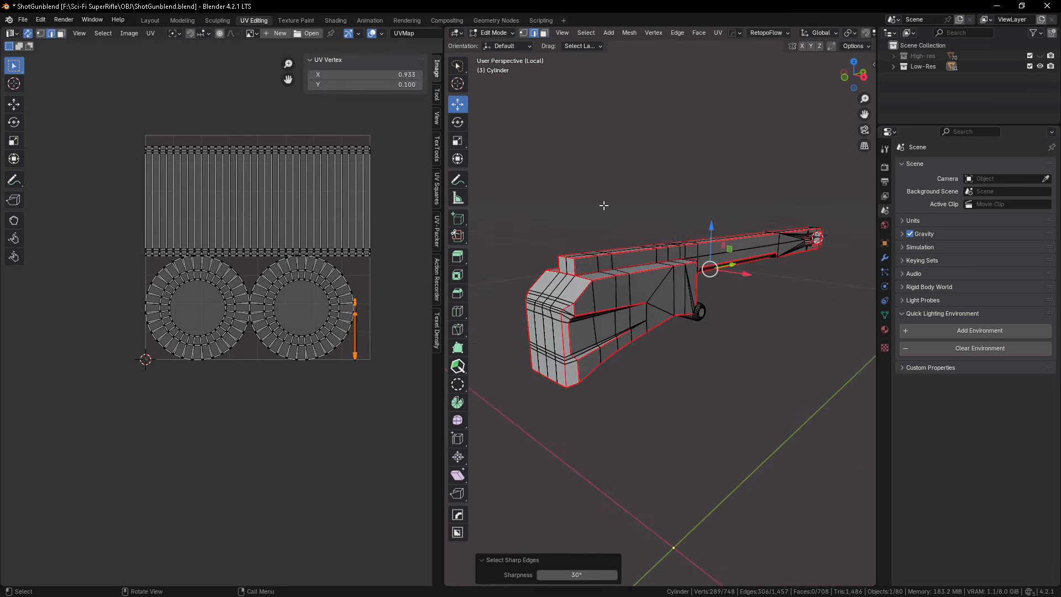
{"action": "scroll", "coordinate": [623, 315], "scroll_direction": "up", "scroll_amount": 4}
{"action": "middle_click_drag", "start_coordinate": [635, 286], "coordinate": [776, 316]}
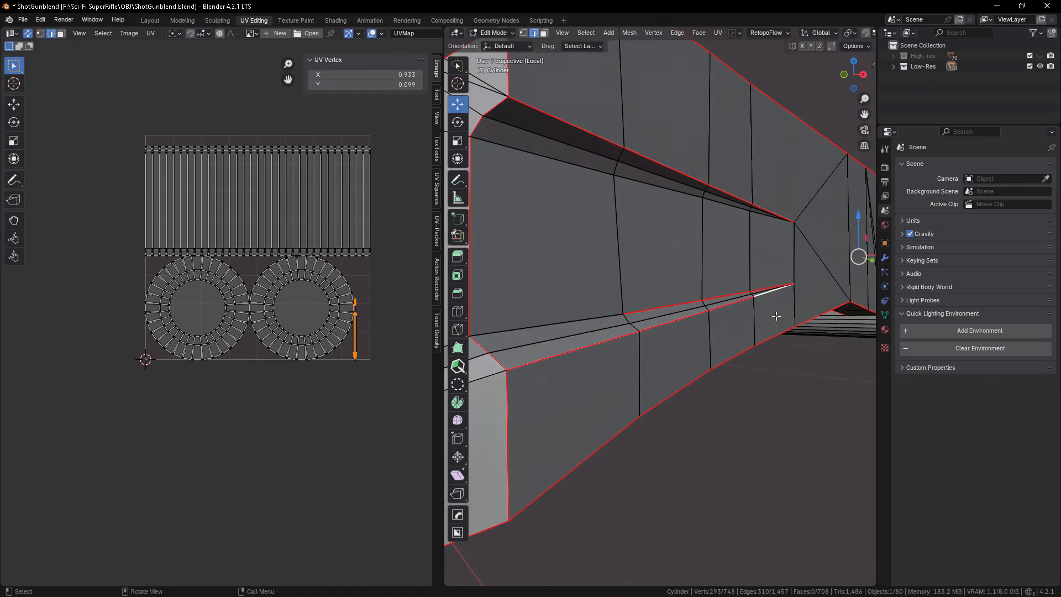
- Add the edge loops around both ends of the cylindrical pin to the sharp edge selection
{"action": "scroll", "coordinate": [668, 241], "scroll_direction": "down", "scroll_amount": 5}
{"action": "middle_click_drag", "start_coordinate": [706, 372], "coordinate": [756, 297]}
{"action": "scroll", "coordinate": [722, 338], "scroll_direction": "up", "scroll_amount": 5}
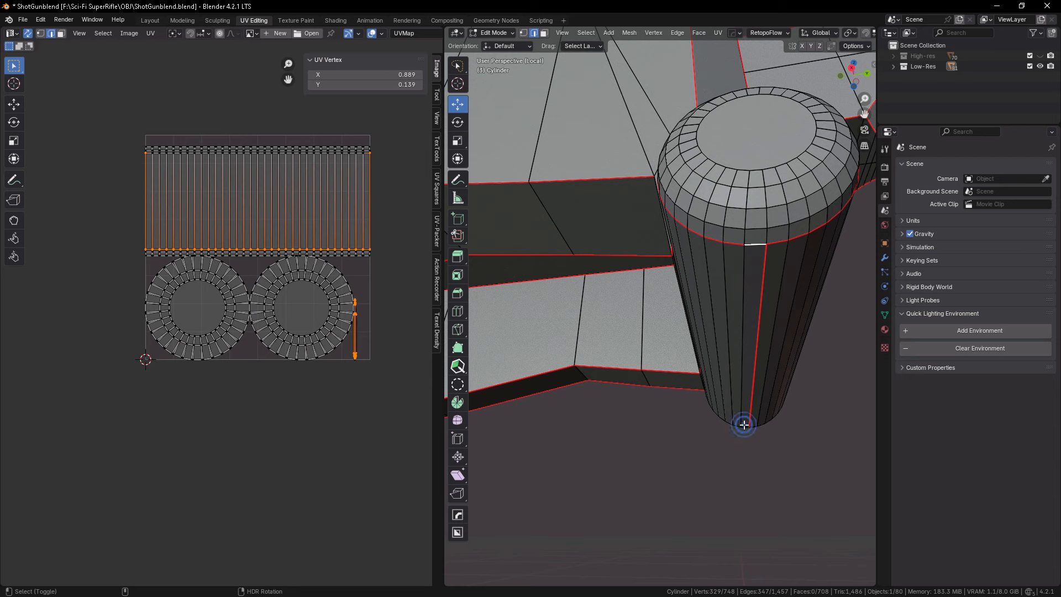
{"action": "left_click", "coordinate": [744, 424], "text": "alt+shift"}
- Mark the selected edges as seams and unwrap the whole part with the Angle Based method
{"action": "scroll", "coordinate": [744, 425], "scroll_direction": "down", "scroll_amount": 5}
{"action": "middle_click_drag", "start_coordinate": [743, 425], "coordinate": [721, 373]}
{"action": "scroll", "coordinate": [720, 373], "scroll_direction": "down", "scroll_amount": 3}
{"action": "right_click", "coordinate": [720, 373]}
{"action": "left_click", "coordinate": [663, 418]}
{"action": "left_click", "coordinate": [652, 411]}
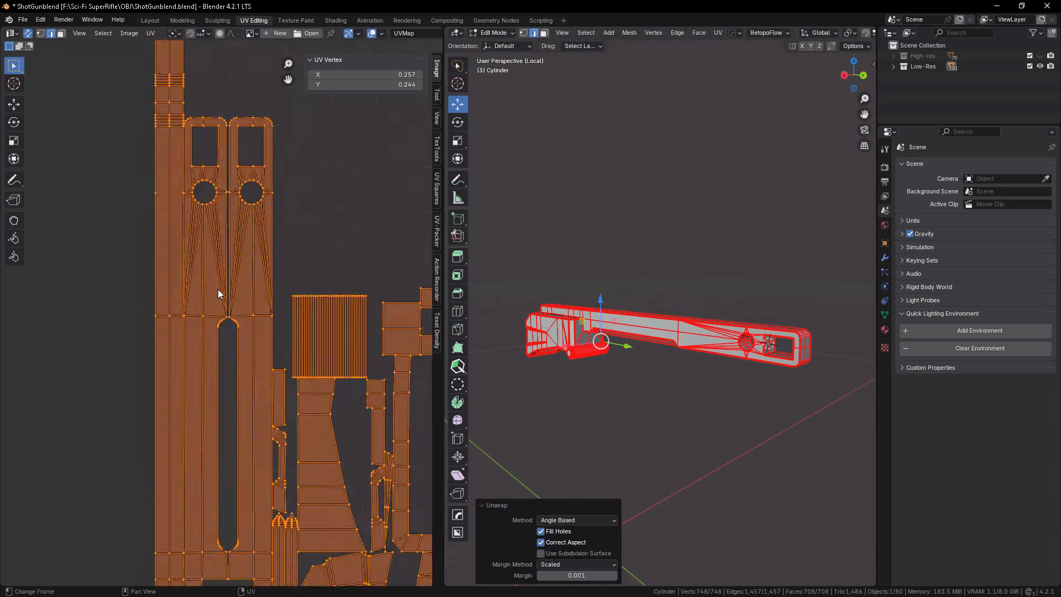
- Select the edges crossing the long bar, including those beside the pin, where its long UV strip should be split
{"action": "scroll", "coordinate": [217, 290], "scroll_direction": "up", "scroll_amount": 3}
{"action": "scroll", "coordinate": [744, 297], "scroll_direction": "up", "scroll_amount": 8}
{"action": "left_click", "coordinate": [743, 297], "text": "alt"}
{"action": "middle_click_drag", "start_coordinate": [744, 297], "coordinate": [765, 254]}
{"action": "left_click", "coordinate": [764, 255], "text": "shift"}
{"action": "scroll", "coordinate": [667, 252], "scroll_direction": "down", "scroll_amount": 8}
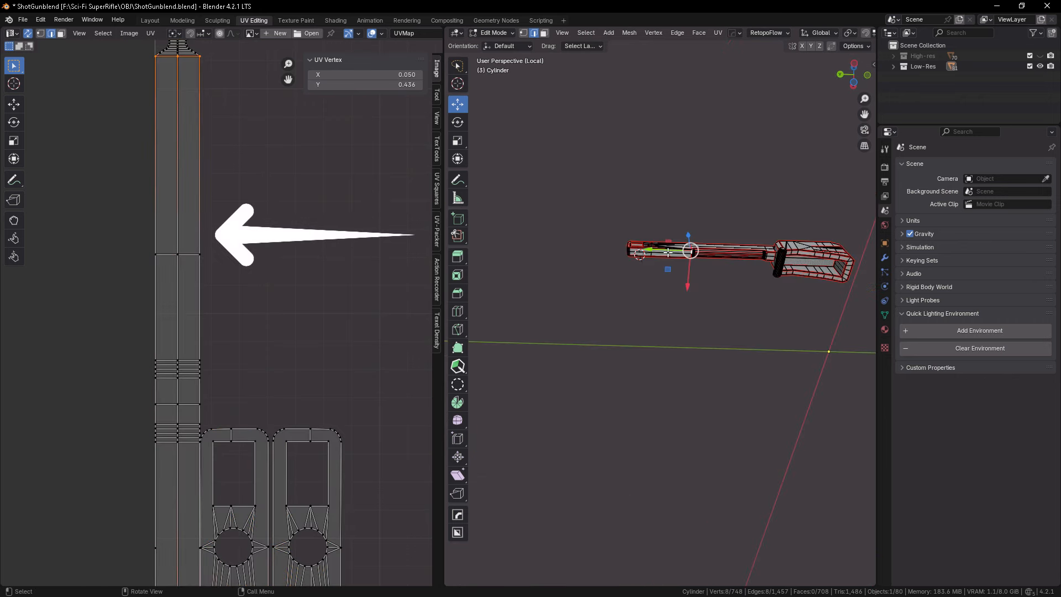
{"action": "scroll", "coordinate": [726, 259], "scroll_direction": "up", "scroll_amount": 6}
{"action": "left_click", "coordinate": [709, 259], "text": "alt+shift"}
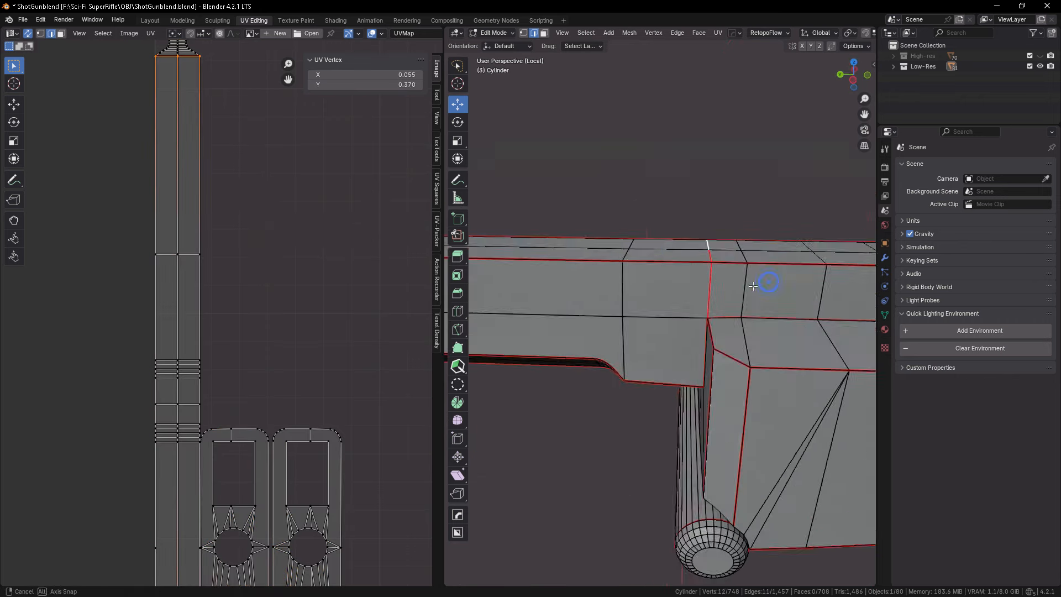
{"action": "scroll", "coordinate": [740, 271], "scroll_direction": "down", "scroll_amount": 5}
{"action": "middle_click_drag", "start_coordinate": [740, 271], "coordinate": [751, 267]}
{"action": "scroll", "coordinate": [751, 267], "scroll_direction": "up", "scroll_amount": 6}
{"action": "left_click", "coordinate": [566, 288], "text": "shift"}
- Try to unwrap the entire part again, then undo it and examine the UV layout
{"action": "key", "text": "a"}
{"action": "key", "text": "u"}
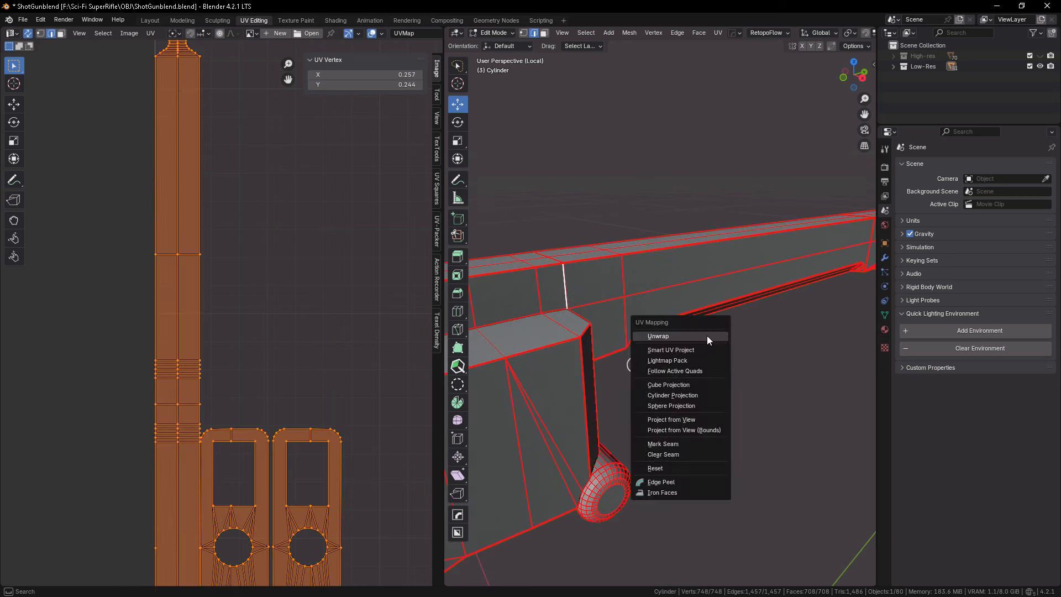
{"action": "left_click", "coordinate": [660, 337]}
{"action": "key", "text": "ctrl+z"}
{"action": "scroll", "coordinate": [170, 216], "scroll_direction": "up", "scroll_amount": 6}
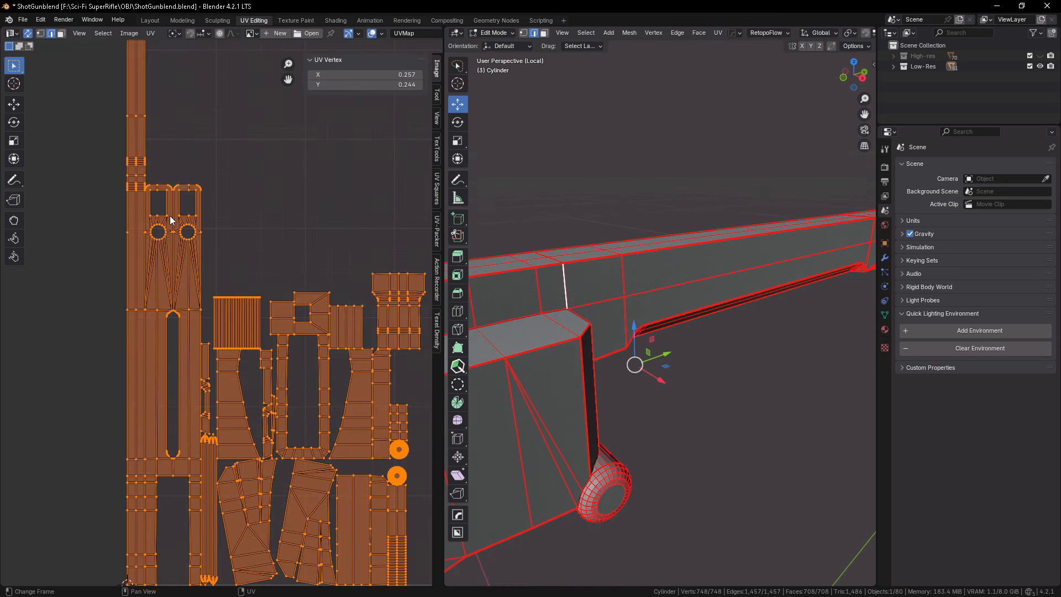
{"action": "scroll", "coordinate": [151, 116], "scroll_direction": "down", "scroll_amount": 3}
{"action": "scroll", "coordinate": [615, 284], "scroll_direction": "down", "scroll_amount": 4}
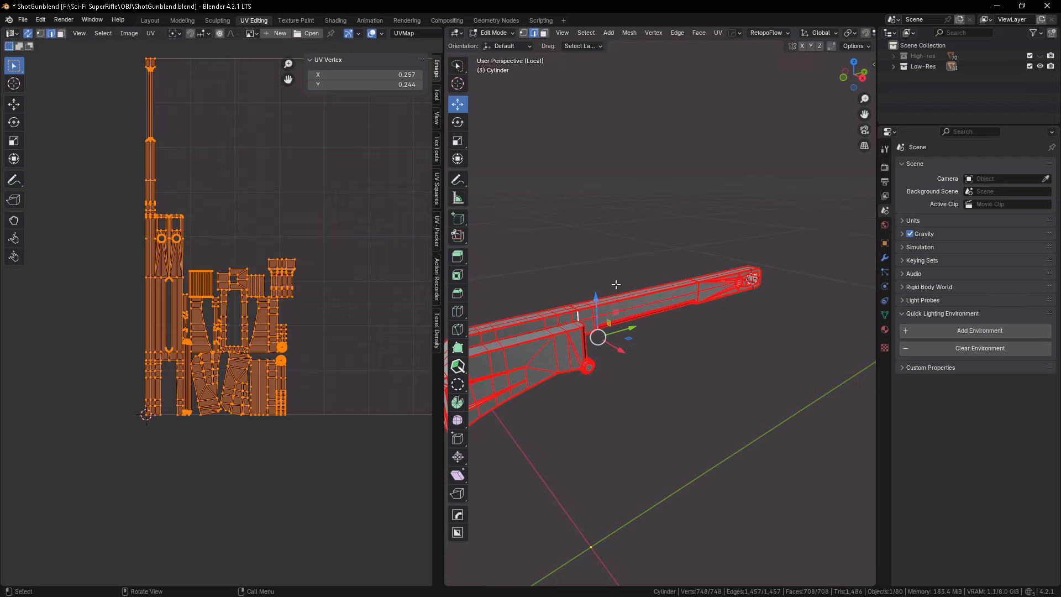
{"action": "left_click", "coordinate": [627, 389]}
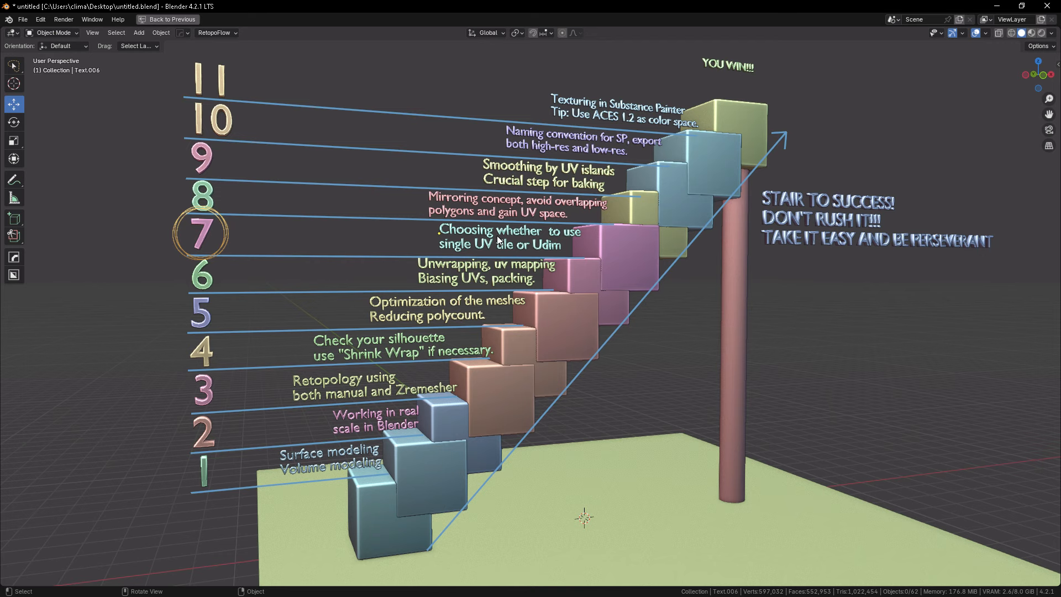
- Switch to the Blender file with the complete rifle and enter mesh editing for all selected low-poly parts to view their UVs
{"action": "key", "text": "alt+Tab"}
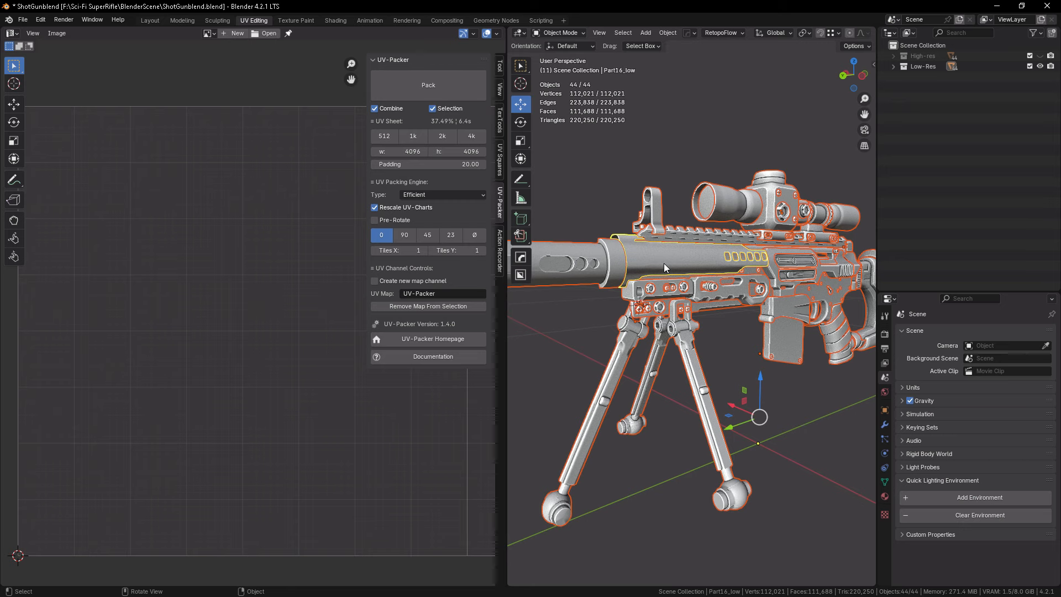
{"action": "key", "text": "Tab"}
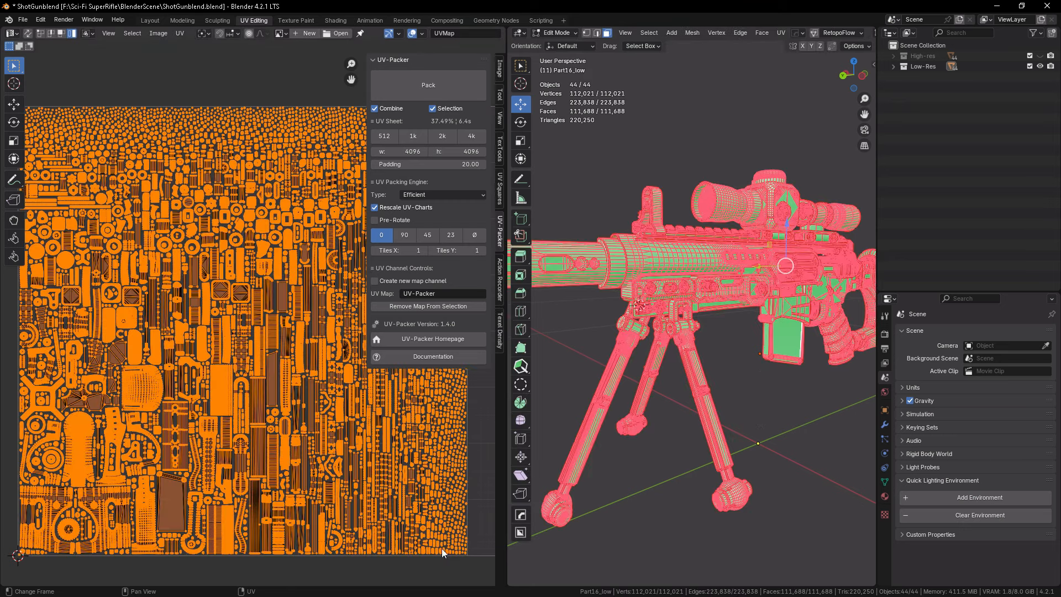
{"action": "scroll", "coordinate": [218, 263], "scroll_direction": "down", "scroll_amount": 5}
{"action": "scroll", "coordinate": [248, 343], "scroll_direction": "up", "scroll_amount": 5}
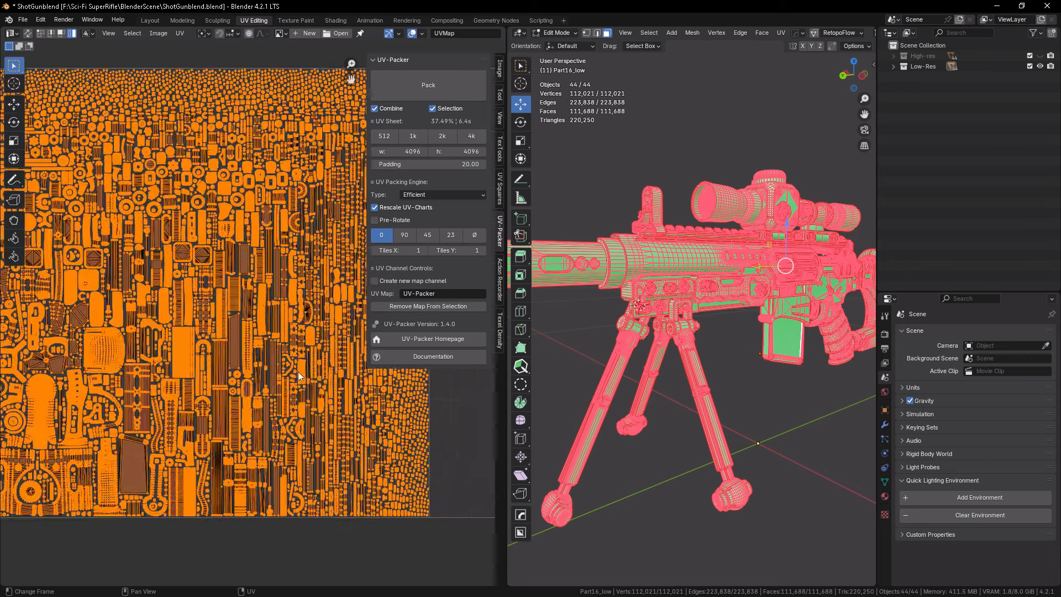
{"action": "scroll", "coordinate": [248, 342], "scroll_direction": "down", "scroll_amount": 2}
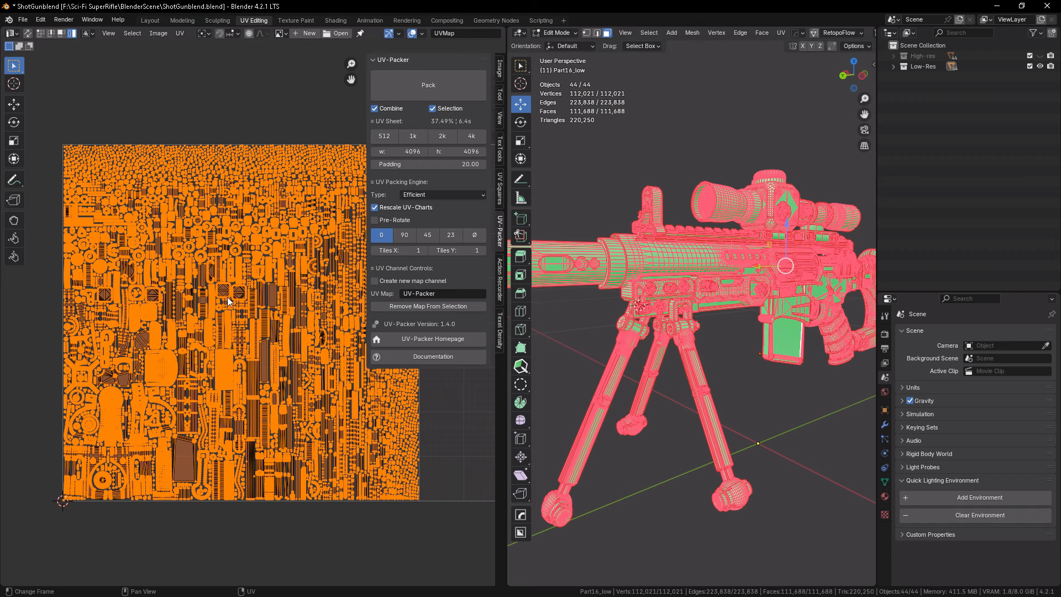
{"action": "scroll", "coordinate": [136, 305], "scroll_direction": "down", "scroll_amount": 8}
{"action": "scroll", "coordinate": [232, 293], "scroll_direction": "up", "scroll_amount": 3}
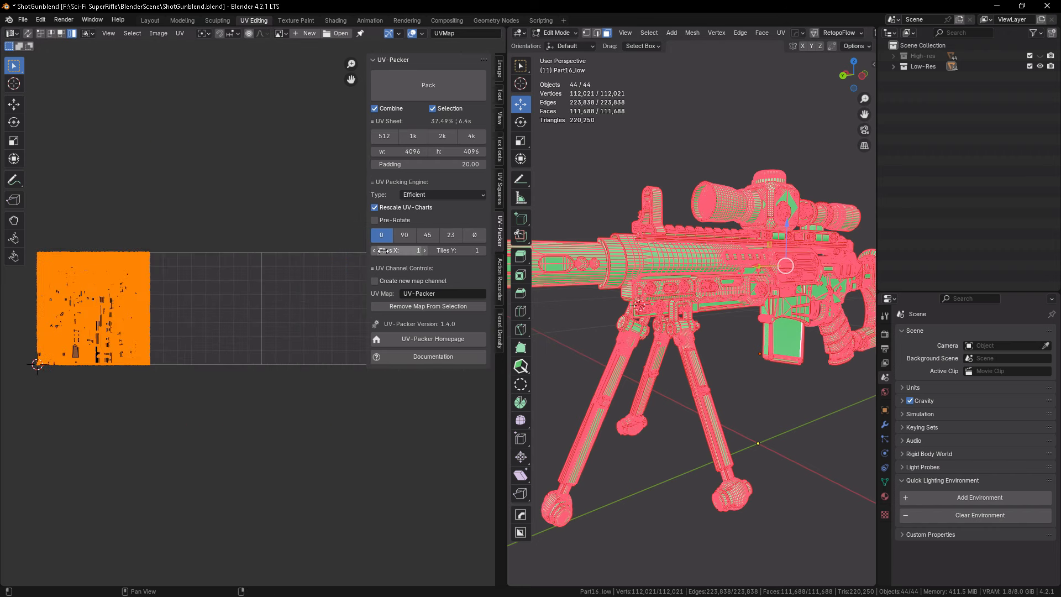
- Set UV-Packer's horizontal tile count to 4 and display a UV grid of 4 tiles along X
{"action": "left_click", "coordinate": [422, 33]}
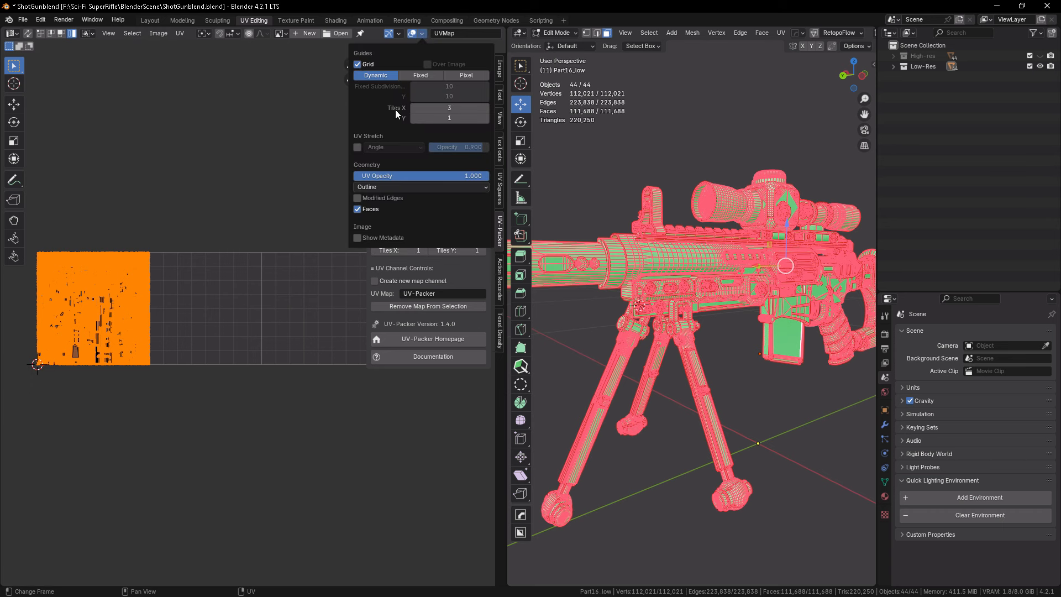
{"action": "left_click", "coordinate": [423, 250]}
{"action": "left_click", "coordinate": [423, 250]}
{"action": "left_click", "coordinate": [423, 249]}
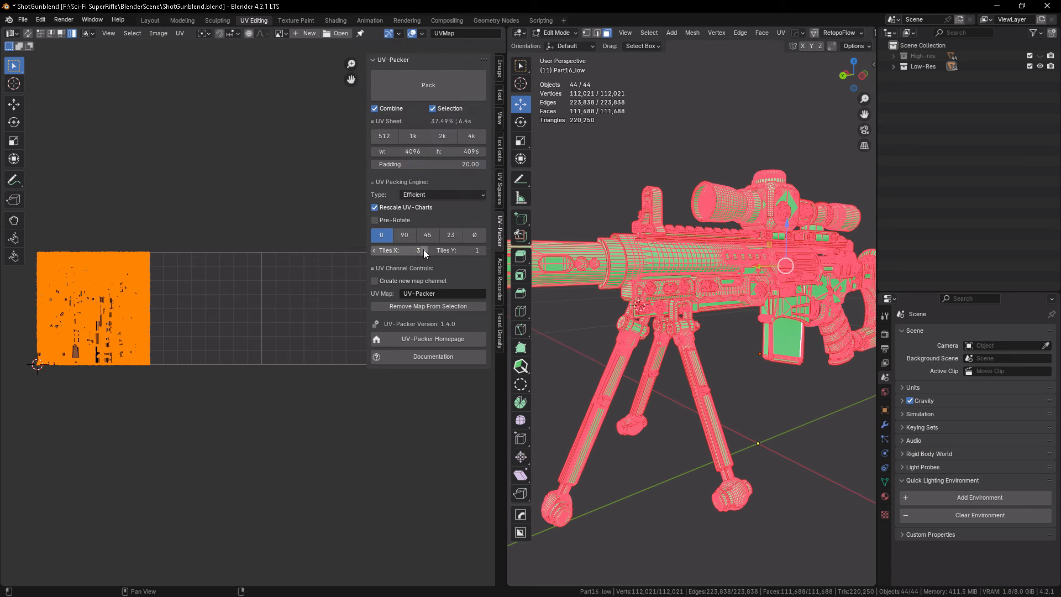
{"action": "left_click", "coordinate": [422, 34]}
{"action": "scroll", "coordinate": [199, 304], "scroll_direction": "down", "scroll_amount": 2}
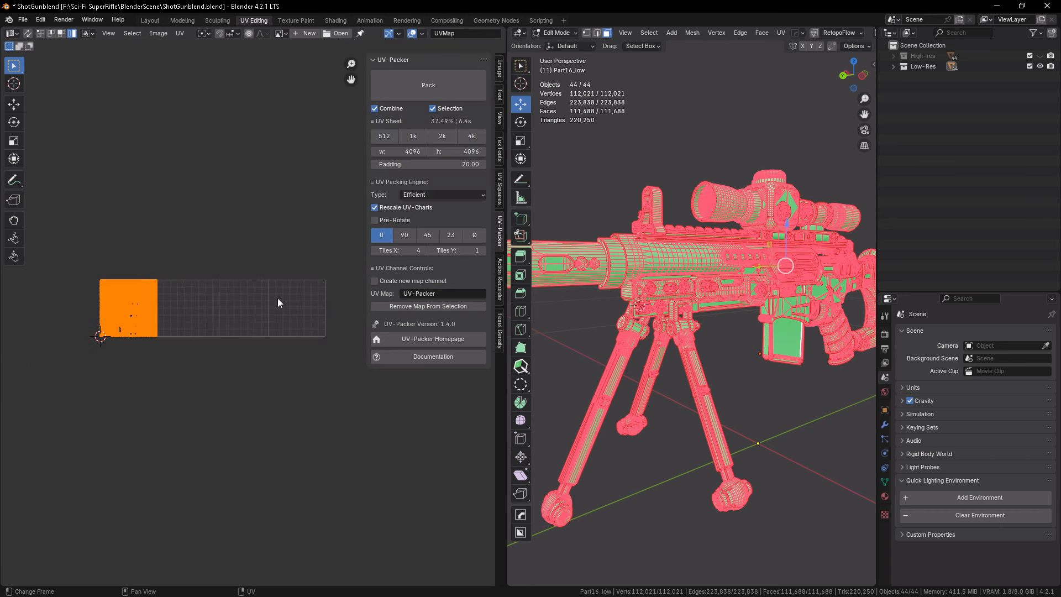
{"action": "scroll", "coordinate": [277, 302], "scroll_direction": "up", "scroll_amount": 1}
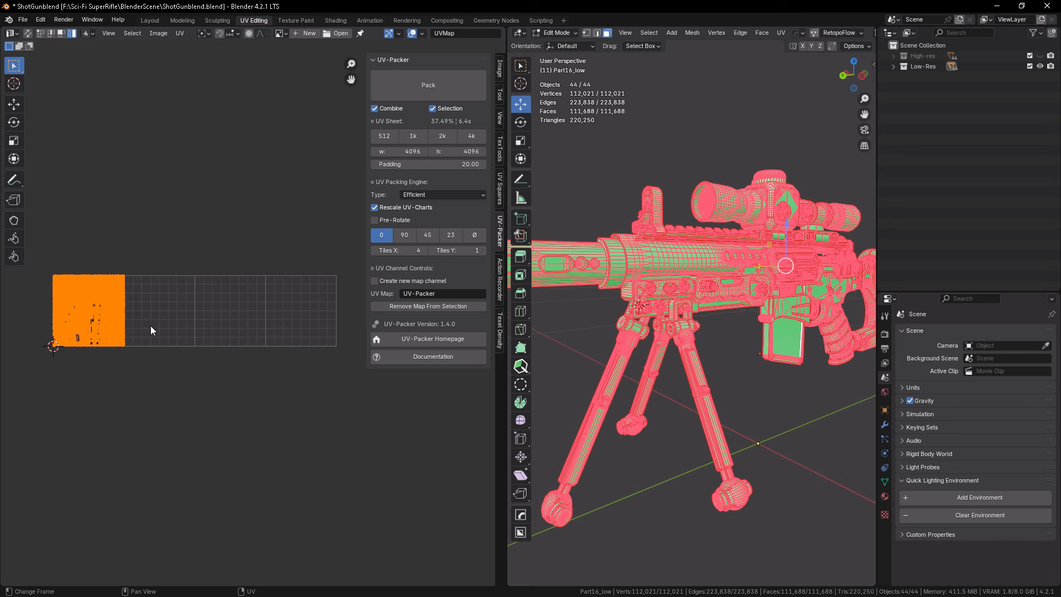
- Pack all of the rifle's selected UV islands with UV-Packer
{"action": "left_click", "coordinate": [499, 329]}
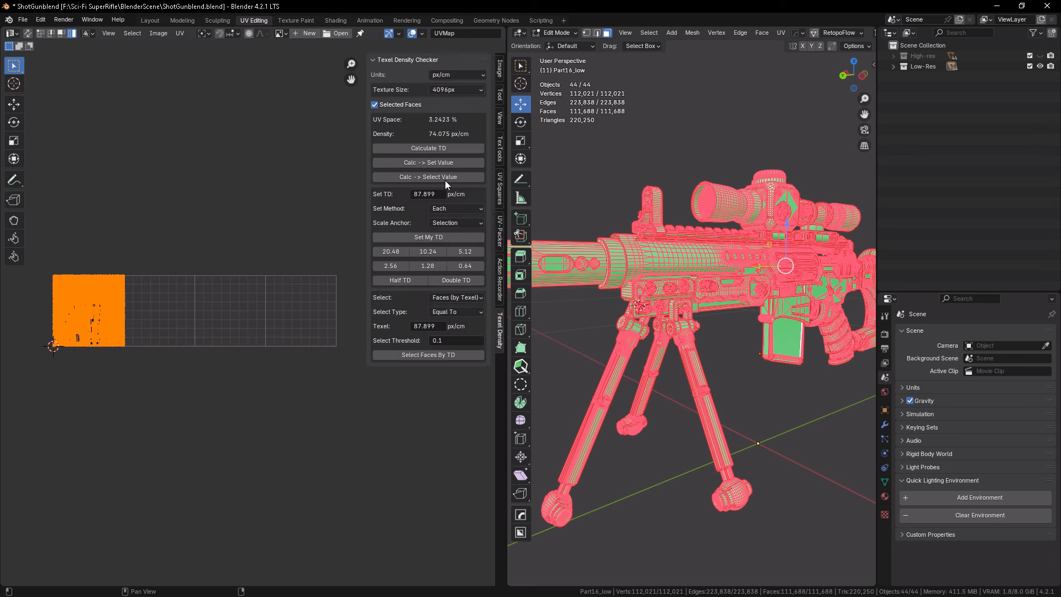
{"action": "left_click", "coordinate": [500, 223]}
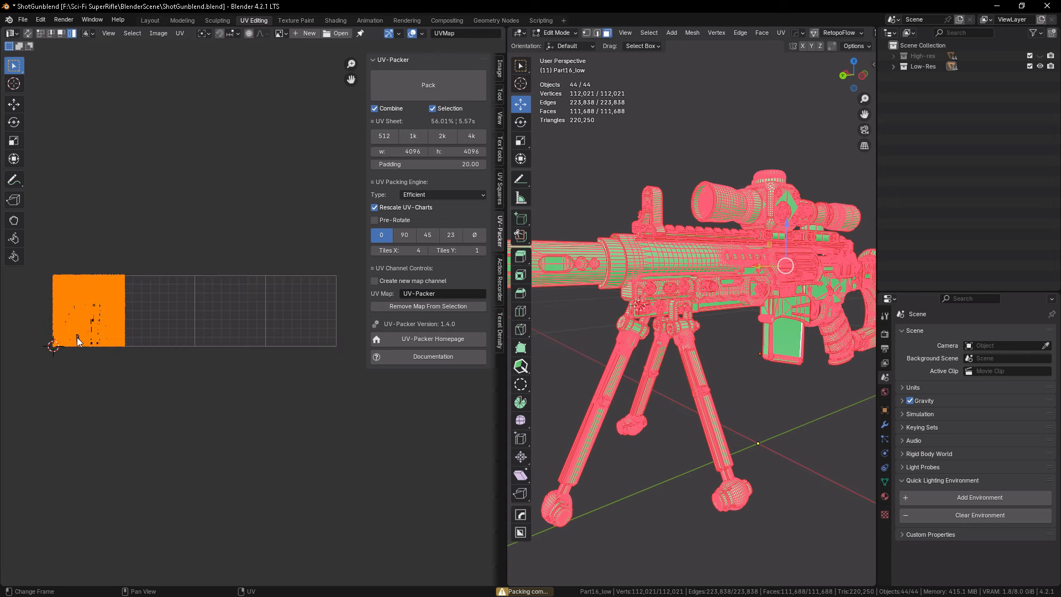
{"action": "scroll", "coordinate": [77, 337], "scroll_direction": "up", "scroll_amount": 8}
- Calculate the texel density of the large tapered plate island and of the slotted island above it
{"action": "left_click", "coordinate": [217, 318]}
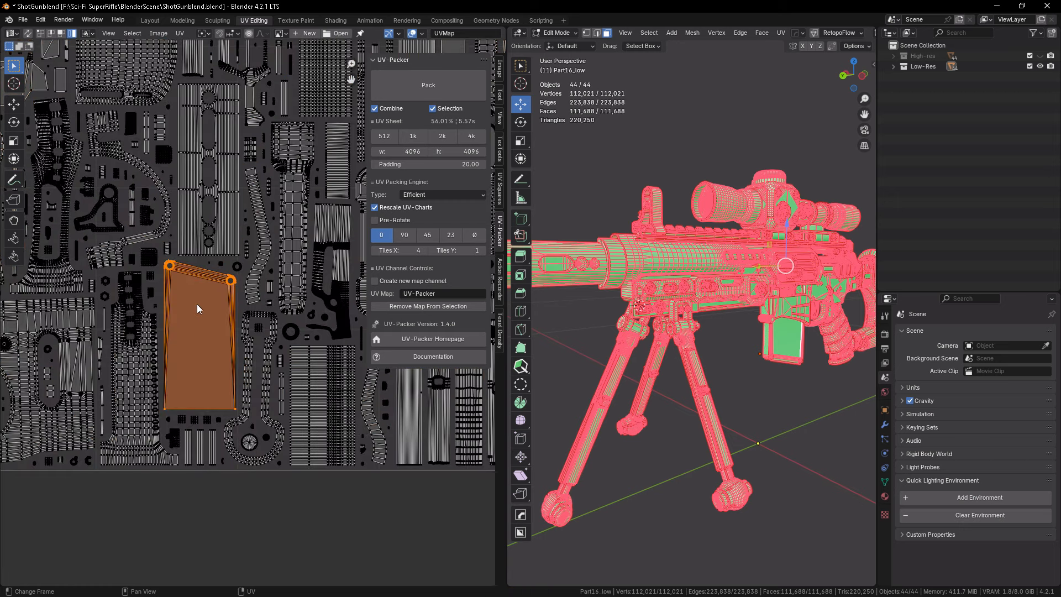
{"action": "left_click", "coordinate": [499, 330]}
{"action": "left_click", "coordinate": [429, 148]}
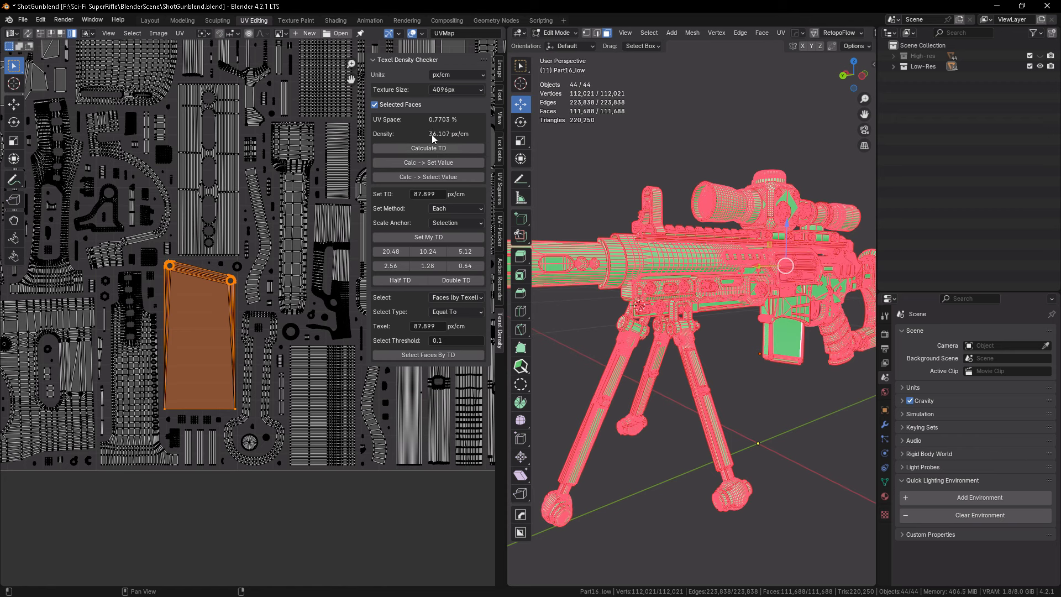
{"action": "left_click", "coordinate": [218, 191]}
{"action": "left_click", "coordinate": [432, 149]}
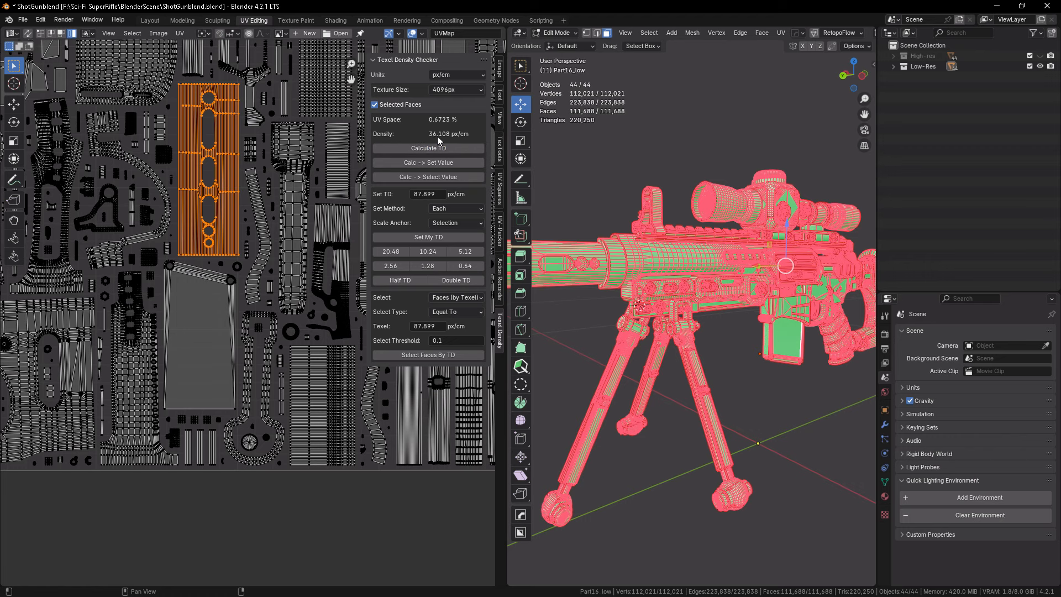
{"action": "scroll", "coordinate": [236, 327], "scroll_direction": "down", "scroll_amount": 10}
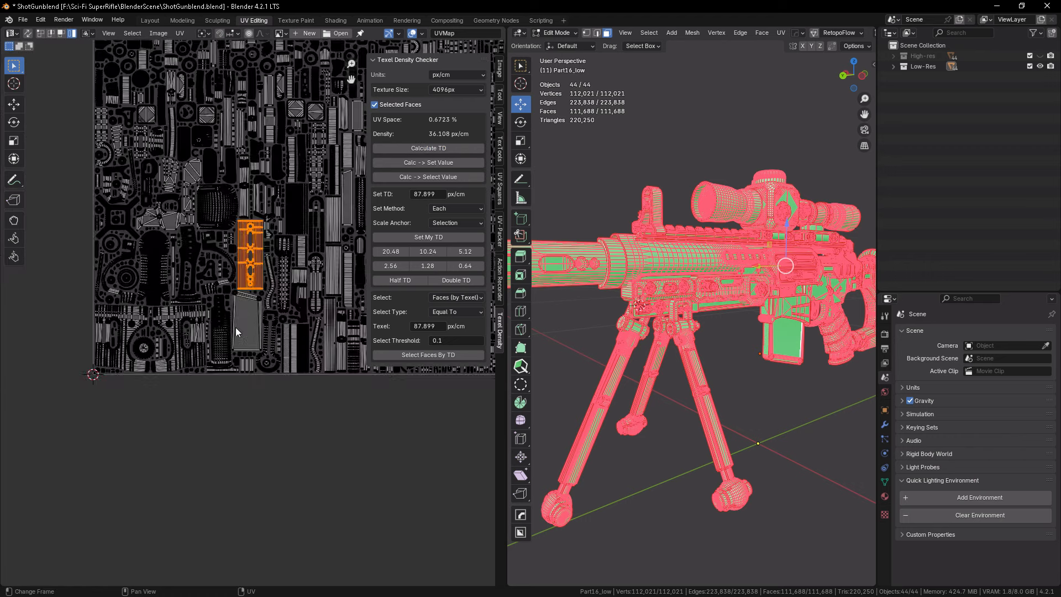
- Select all UV islands and pack them with UV-Packer across the four horizontal tiles
{"action": "scroll", "coordinate": [218, 338], "scroll_direction": "up", "scroll_amount": 2}
{"action": "left_click", "coordinate": [197, 382]}
{"action": "key", "text": "a"}
{"action": "key", "text": "Home"}
{"action": "left_click", "coordinate": [499, 232]}
{"action": "left_click", "coordinate": [436, 88]}
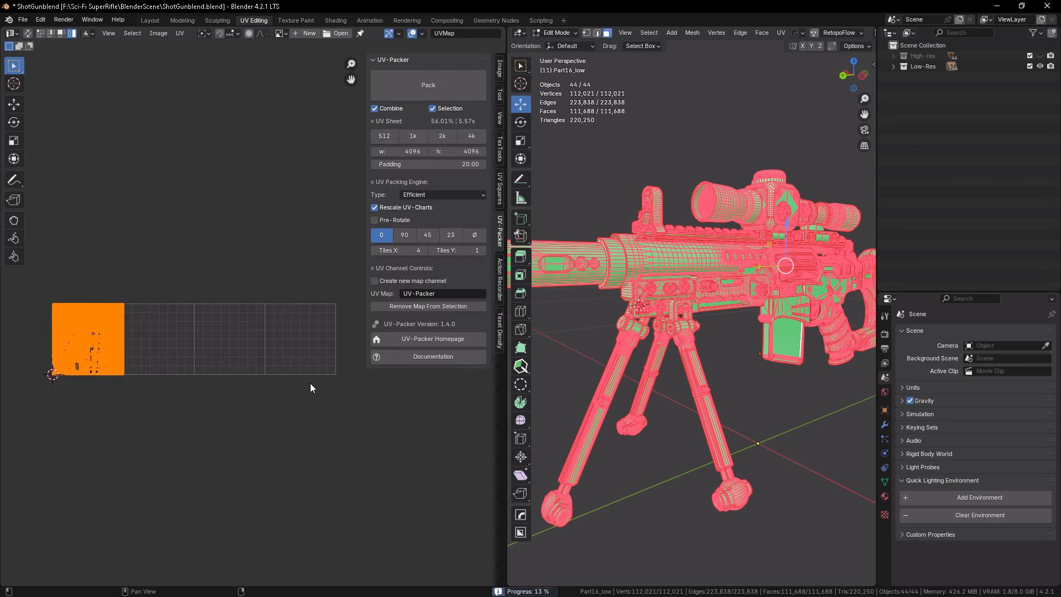
- Calculate the tapered plate island's texel density in the four-tile layout, then deselect it and view the full layout
{"action": "scroll", "coordinate": [234, 369], "scroll_direction": "up", "scroll_amount": 8}
{"action": "left_click", "coordinate": [213, 267]}
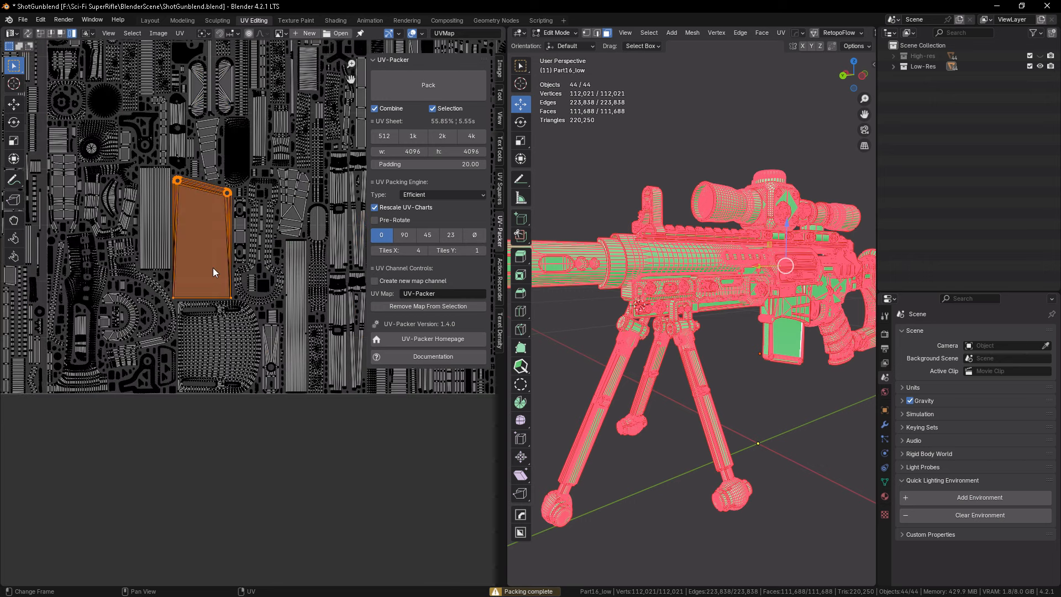
{"action": "scroll", "coordinate": [422, 151], "scroll_direction": "down", "scroll_amount": 2, "text": "ctrl"}
{"action": "left_click", "coordinate": [430, 148]}
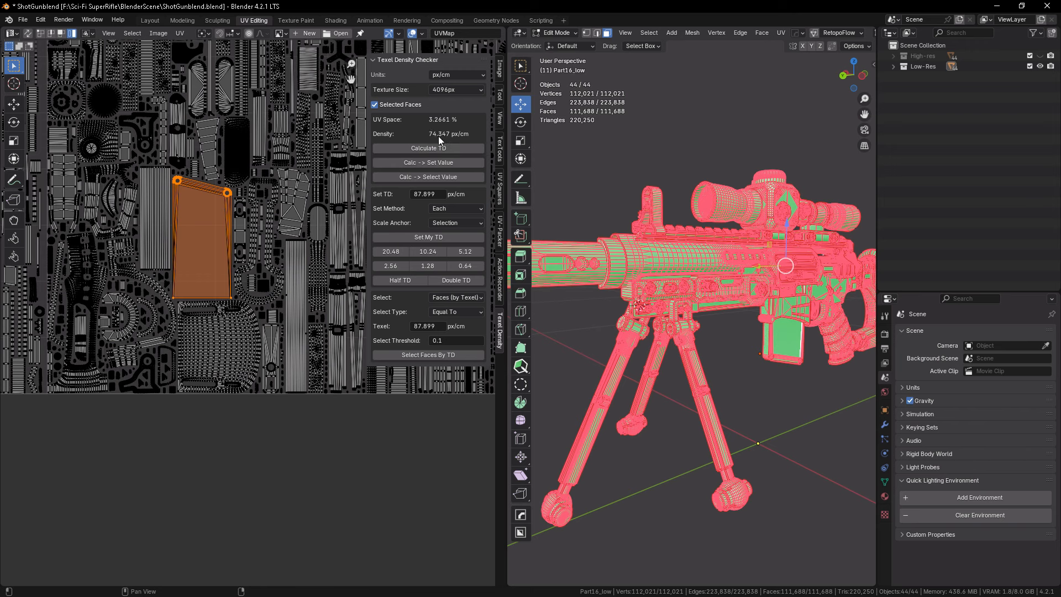
{"action": "scroll", "coordinate": [179, 279], "scroll_direction": "down", "scroll_amount": 8}
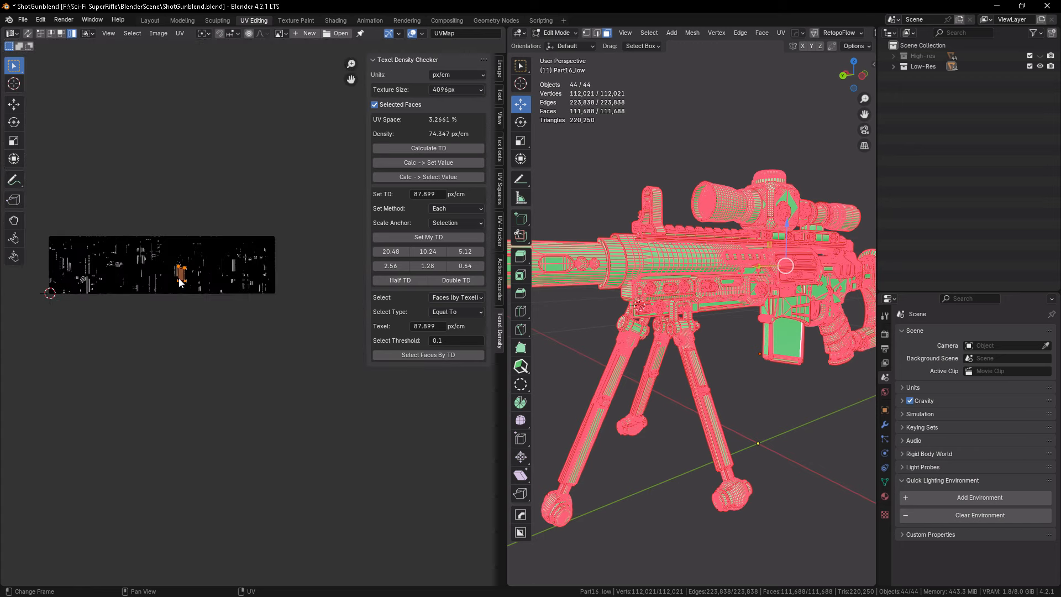
{"action": "left_click", "coordinate": [147, 291]}
{"action": "scroll", "coordinate": [147, 291], "scroll_direction": "up", "scroll_amount": 1}
{"action": "scroll", "coordinate": [233, 323], "scroll_direction": "down", "scroll_amount": 1}
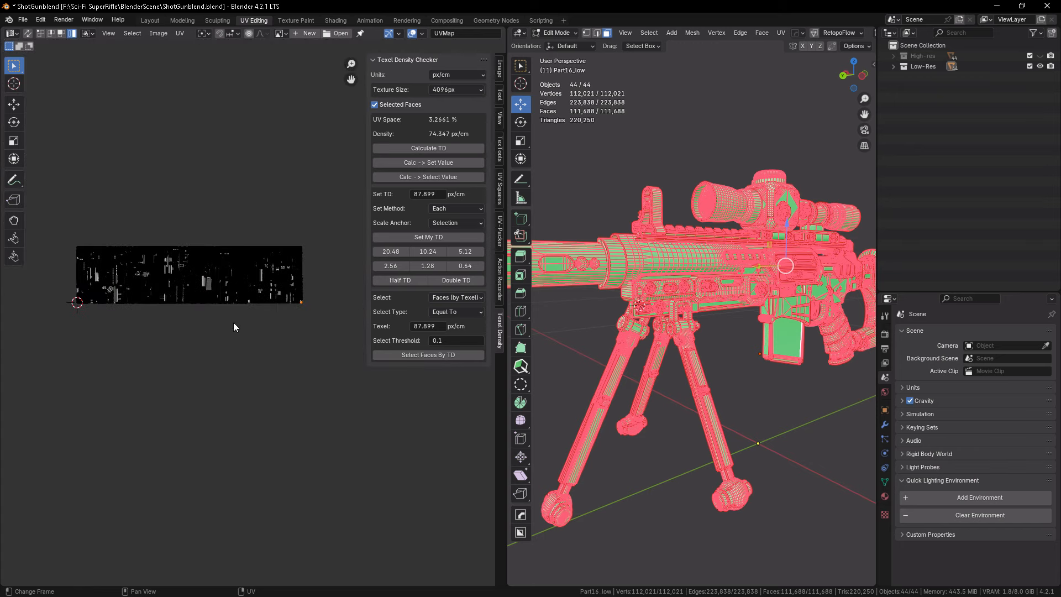
{"action": "scroll", "coordinate": [120, 287], "scroll_direction": "up", "scroll_amount": 1}
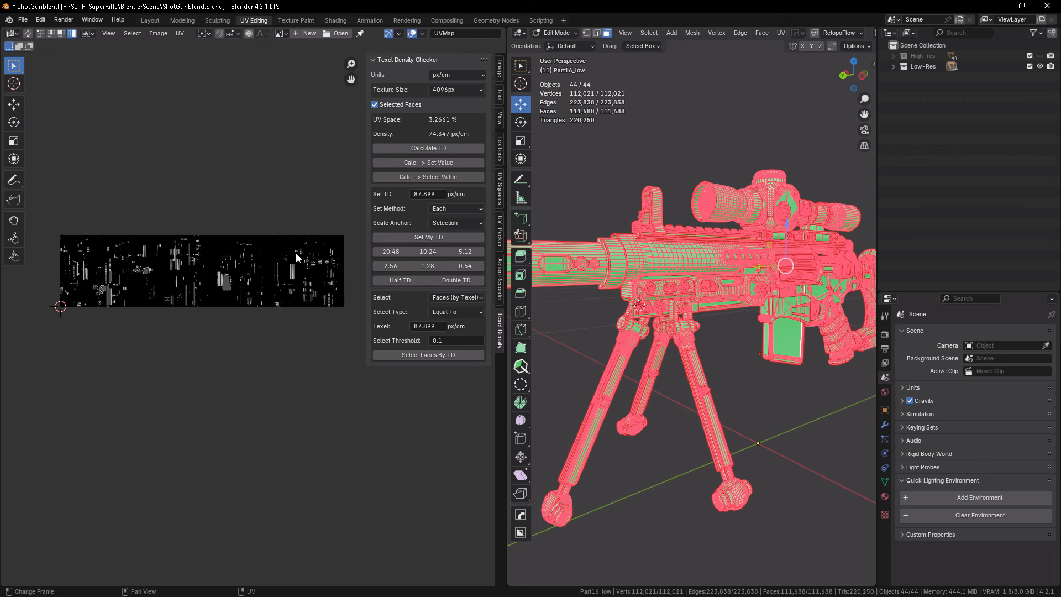
- Check the tapered plate island's texel density once more at the 4096 px texture size
{"action": "key", "text": "alt+Tab"}
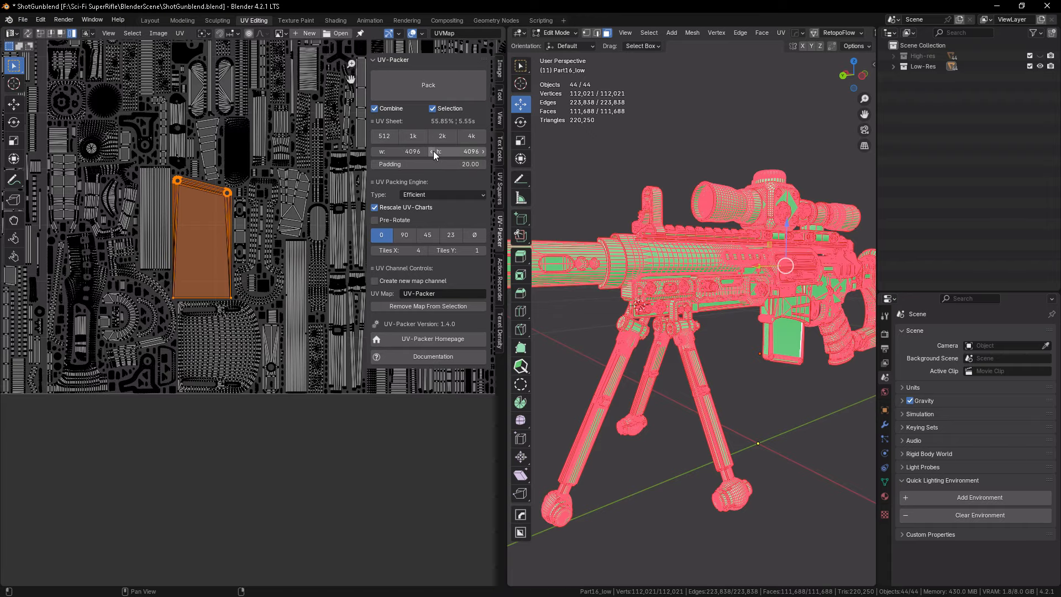
{"action": "left_click", "coordinate": [500, 331]}
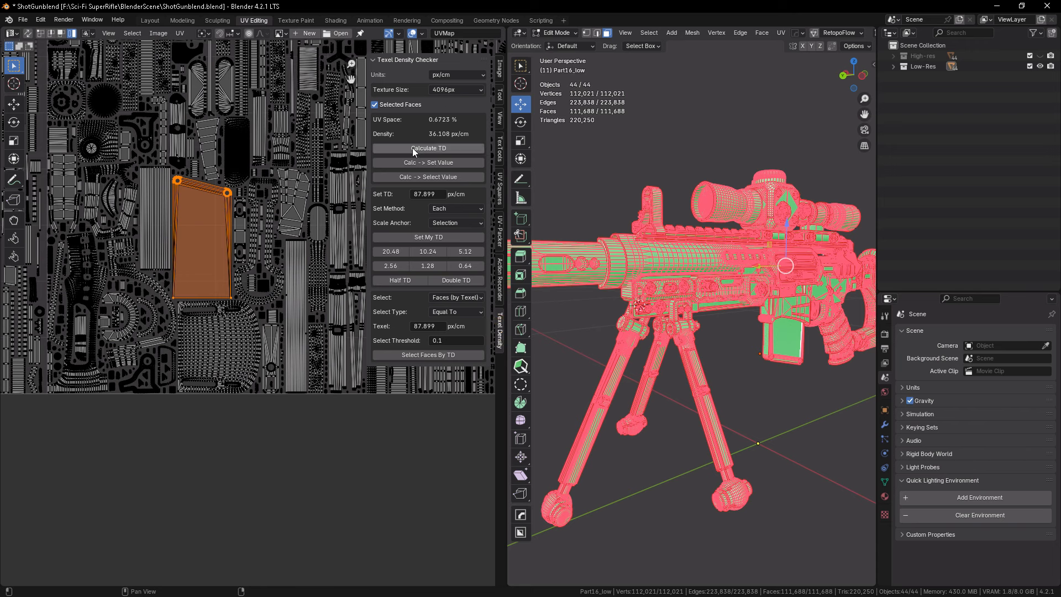
{"action": "left_click", "coordinate": [429, 148]}
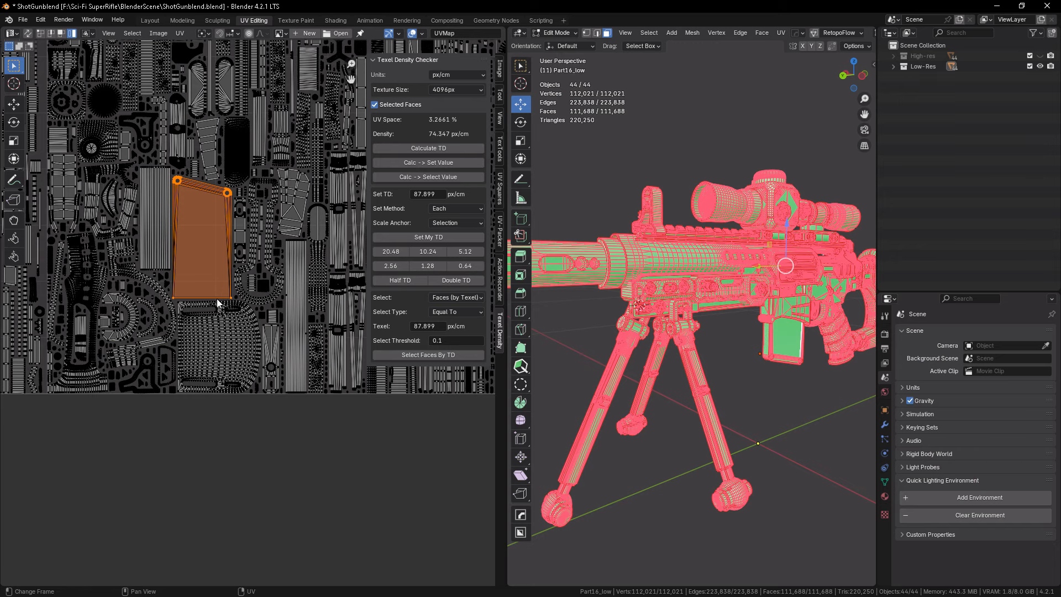
{"action": "scroll", "coordinate": [218, 294], "scroll_direction": "down", "scroll_amount": 8}
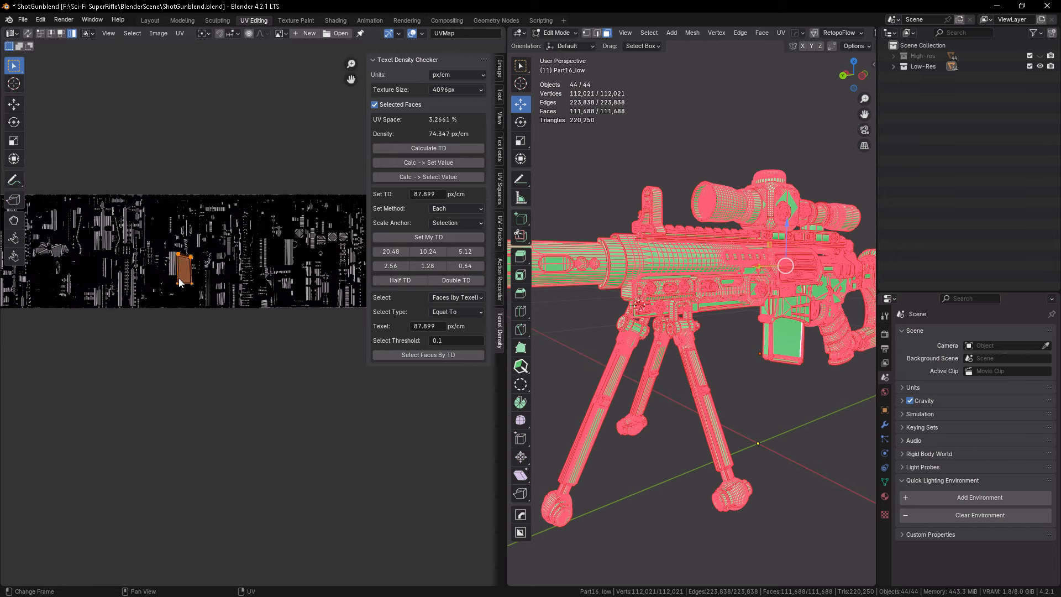
- Deselect the tapered plate island and view the whole four-tile UV layout
{"action": "scroll", "coordinate": [181, 283], "scroll_direction": "down", "scroll_amount": 2}
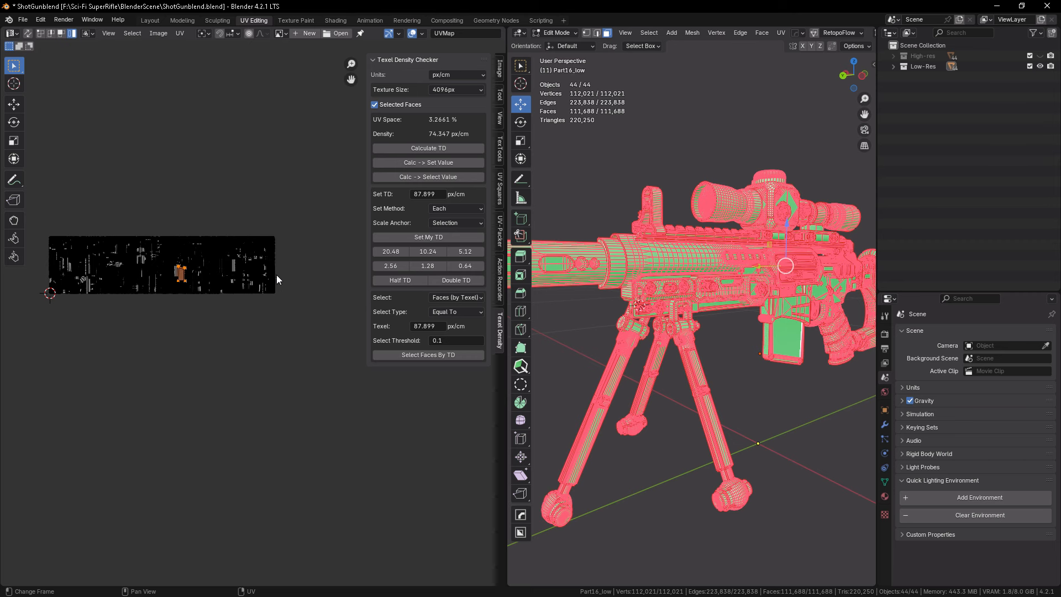
{"action": "left_click", "coordinate": [287, 310]}
{"action": "scroll", "coordinate": [122, 279], "scroll_direction": "up", "scroll_amount": 1}
{"action": "scroll", "coordinate": [257, 326], "scroll_direction": "down", "scroll_amount": 1}
{"action": "scroll", "coordinate": [145, 294], "scroll_direction": "up", "scroll_amount": 1}
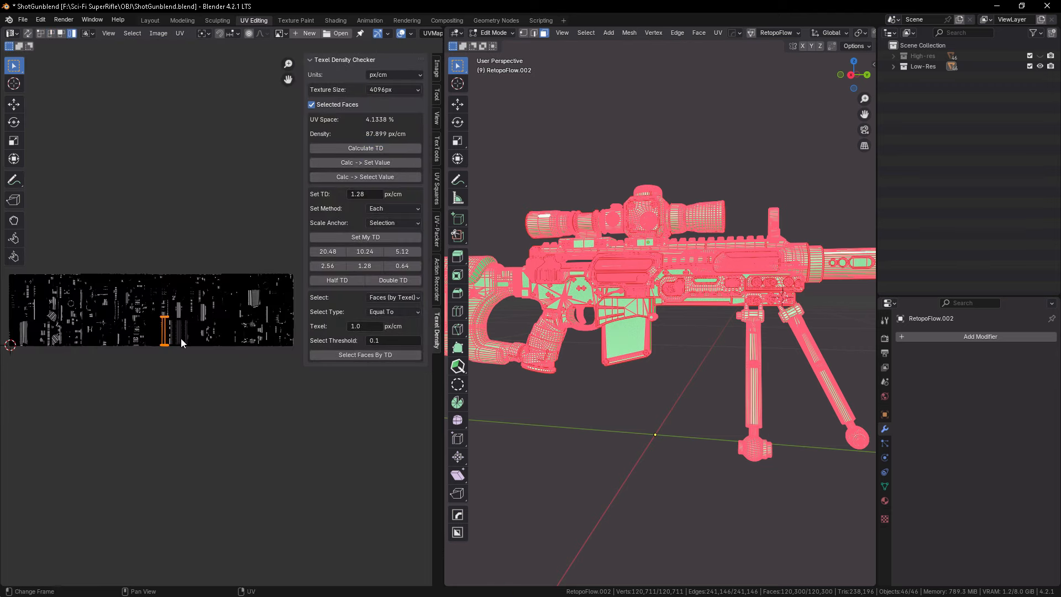
- Calculate the selected tall island's texel density and transfer it to the Set TD value as 87.899 px/cm
{"action": "left_click", "coordinate": [352, 164]}
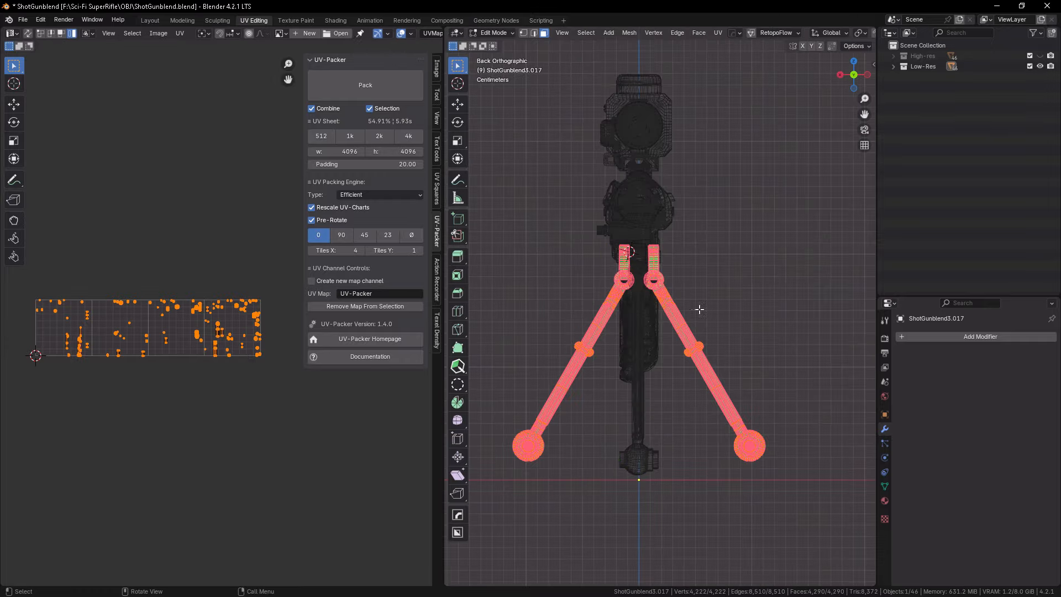
- Start moving the selected bipod legs along the Y axis
{"action": "key", "text": "g"}
{"action": "key", "text": "y"}
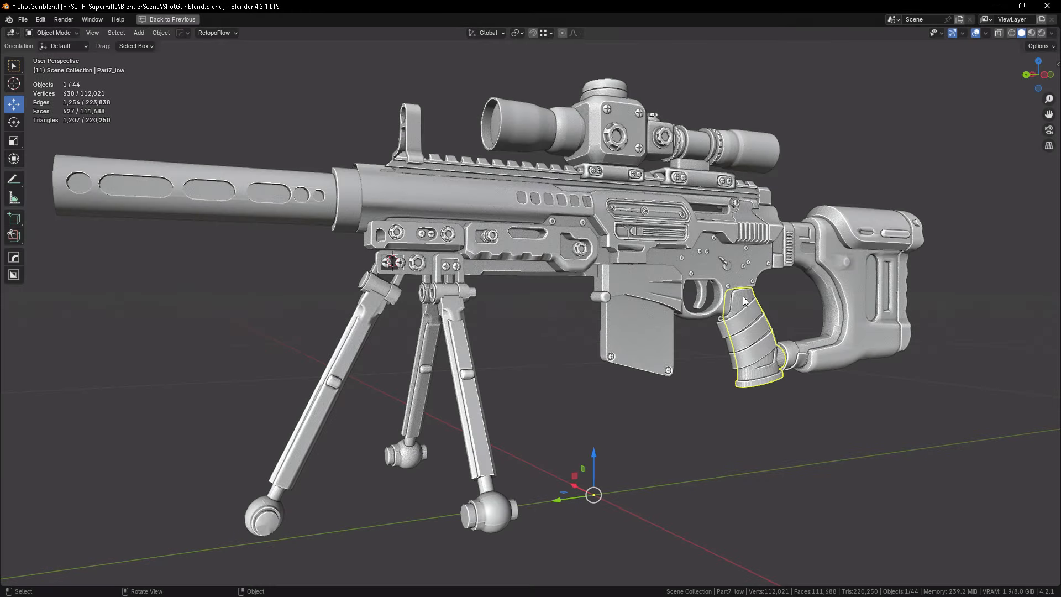
- Isolate the pistol grip Part7_low in local view, restore the UV Editing layout and enter Edit Mode
{"action": "key", "text": "KP_Divide"}
{"action": "key", "text": "ctrl+space"}
{"action": "key", "text": "Tab"}
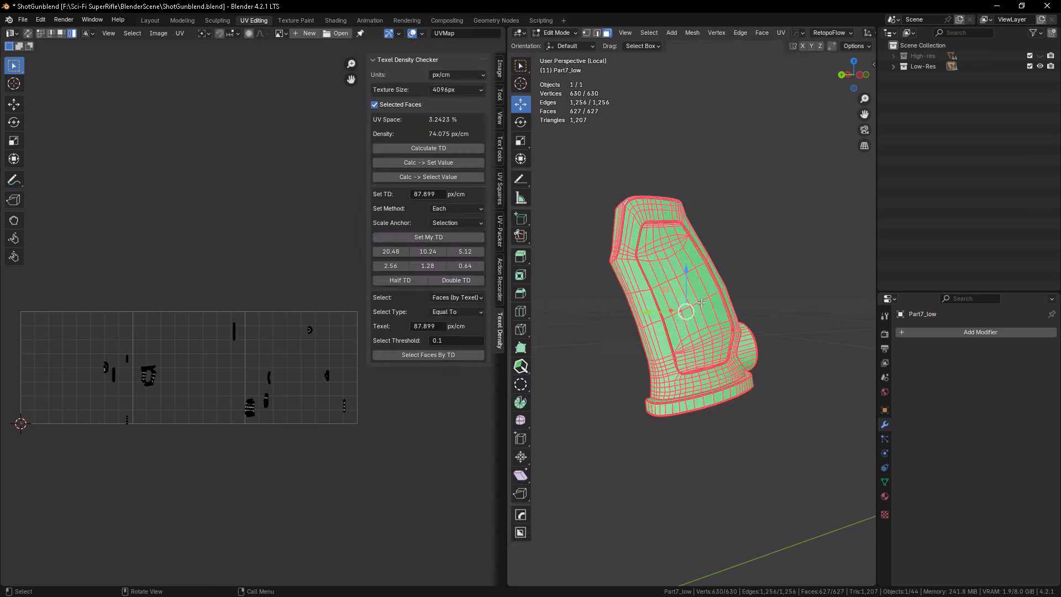
- Bring up the TexTools options and examine the grip's UV islands up close across the tiles
{"action": "scroll", "coordinate": [169, 386], "scroll_direction": "up", "scroll_amount": 8}
{"action": "middle_click_drag", "start_coordinate": [118, 359], "coordinate": [265, 341]}
{"action": "scroll", "coordinate": [220, 334], "scroll_direction": "up", "scroll_amount": 4}
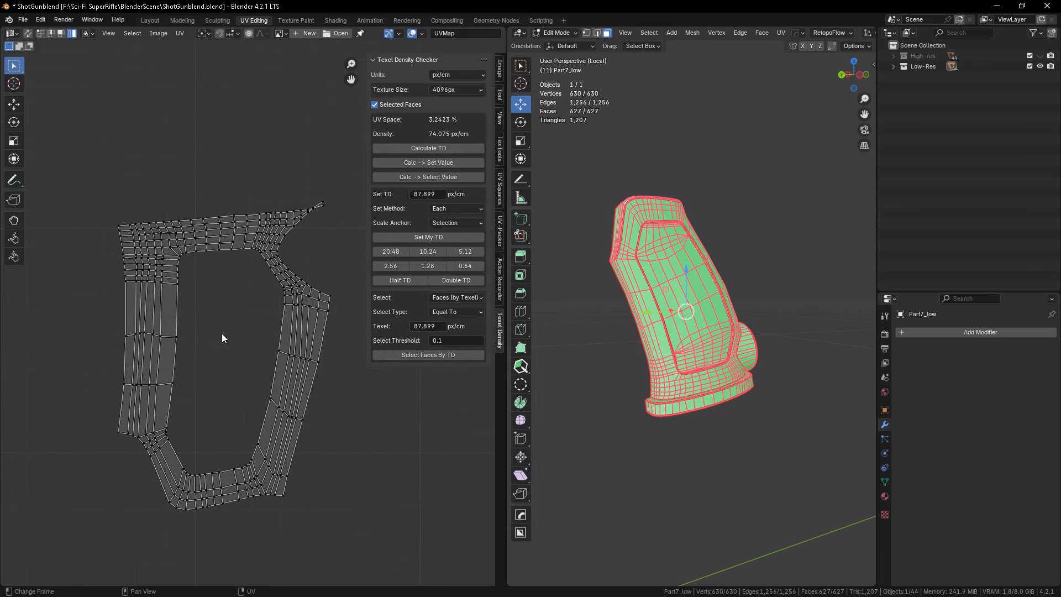
{"action": "left_click", "coordinate": [500, 146]}
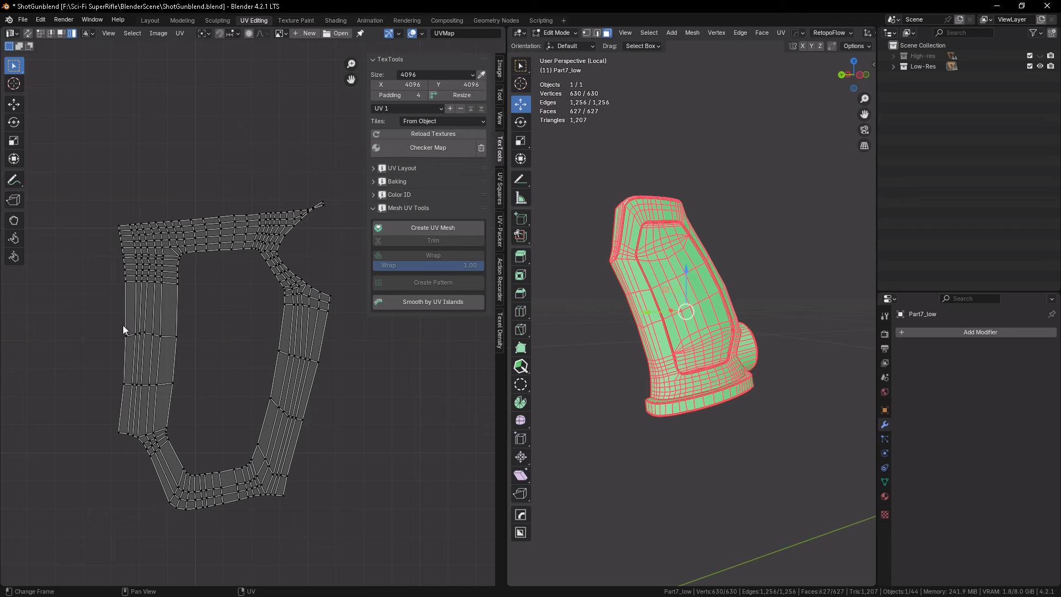
{"action": "scroll", "coordinate": [146, 356], "scroll_direction": "down", "scroll_amount": 10}
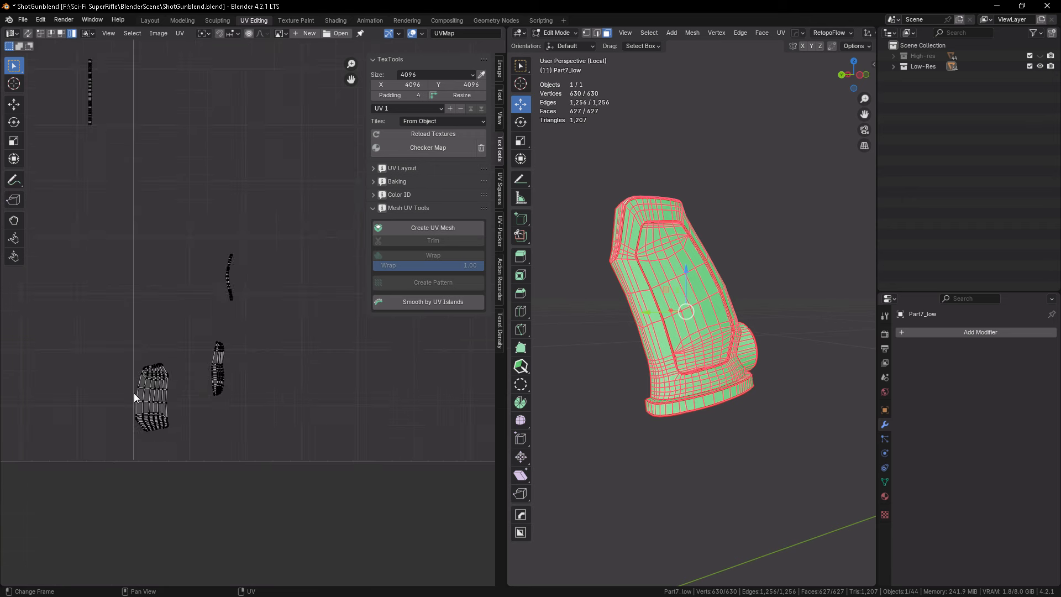
{"action": "scroll", "coordinate": [134, 397], "scroll_direction": "up", "scroll_amount": 5}
{"action": "scroll", "coordinate": [273, 384], "scroll_direction": "down", "scroll_amount": 8}
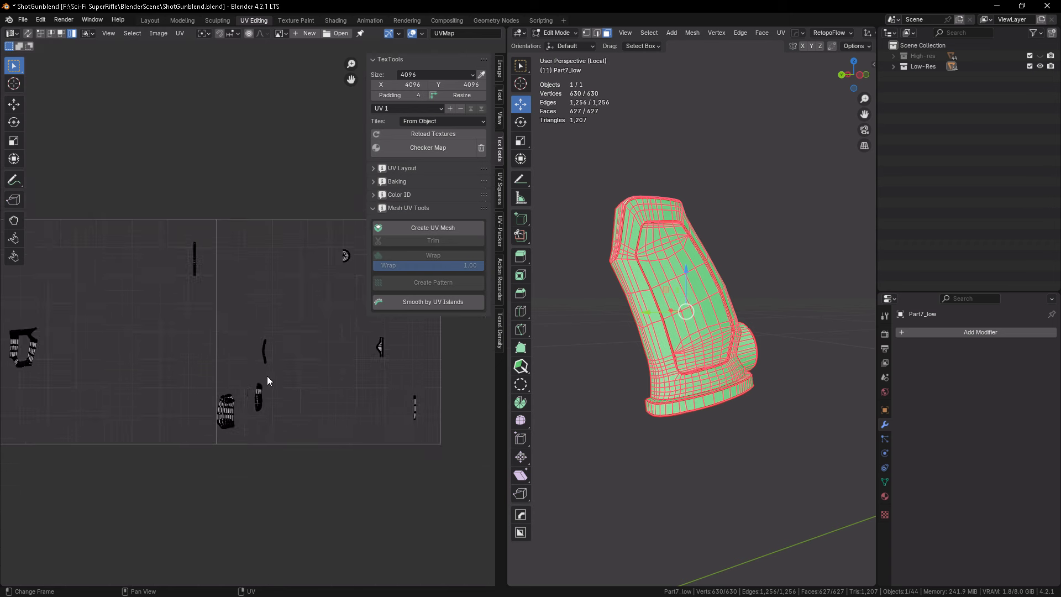
{"action": "scroll", "coordinate": [290, 296], "scroll_direction": "up", "scroll_amount": 10}
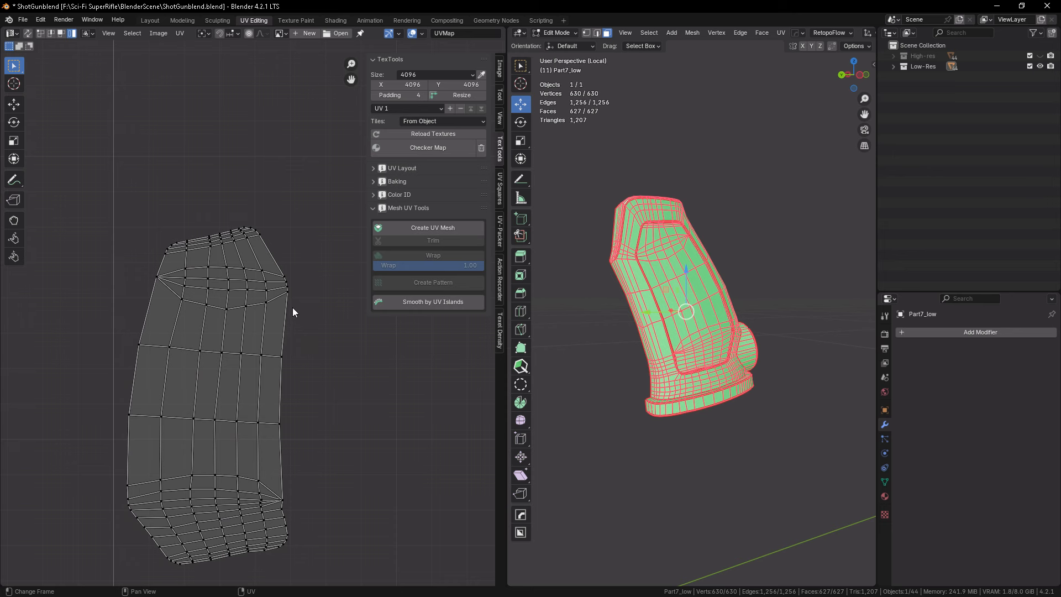
{"action": "scroll", "coordinate": [292, 307], "scroll_direction": "down", "scroll_amount": 4}
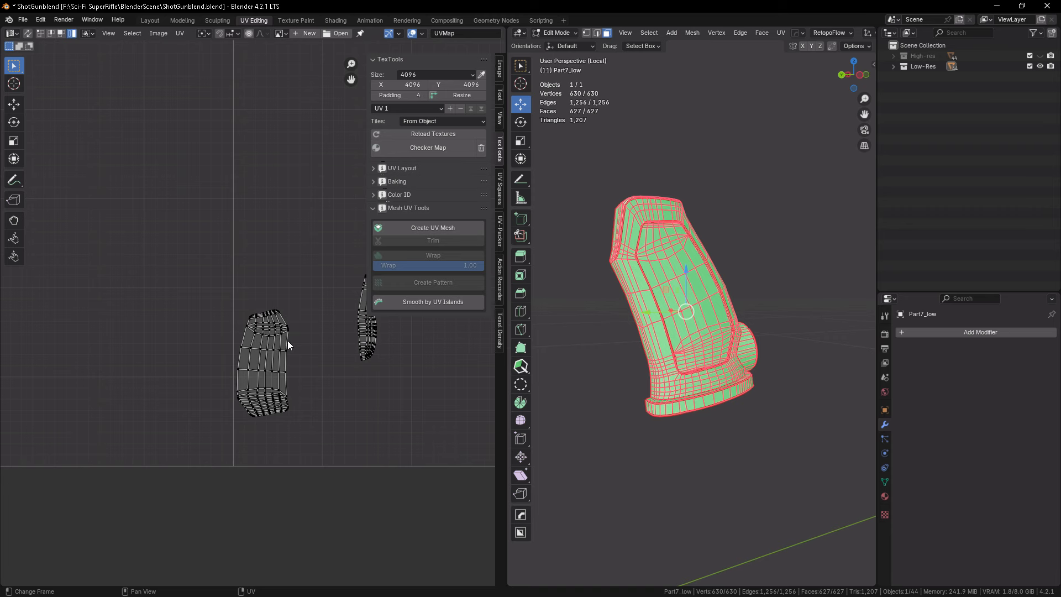
{"action": "scroll", "coordinate": [288, 341], "scroll_direction": "up", "scroll_amount": 2}
{"action": "scroll", "coordinate": [291, 369], "scroll_direction": "down", "scroll_amount": 2}
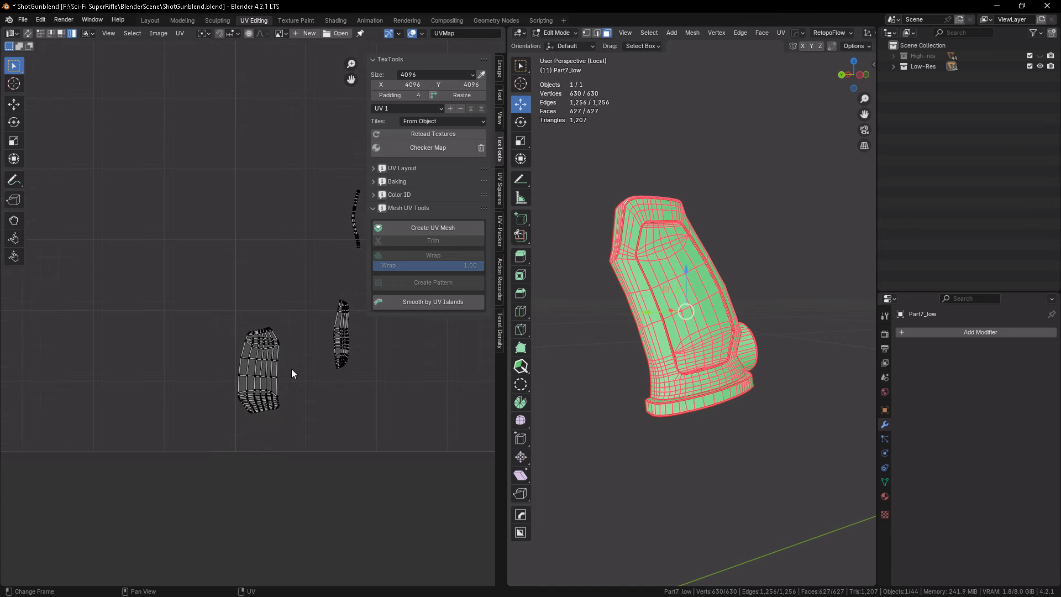
- Return the grip to Object Mode and inspect its surface shading from several sides
{"action": "key", "text": "Tab"}
{"action": "key", "text": "Tab"}
{"action": "key", "text": "Tab"}
{"action": "scroll", "coordinate": [694, 289], "scroll_direction": "up", "scroll_amount": 2}
{"action": "middle_click_drag", "start_coordinate": [668, 286], "coordinate": [558, 306]}
{"action": "middle_click_drag", "start_coordinate": [505, 349], "coordinate": [625, 341]}
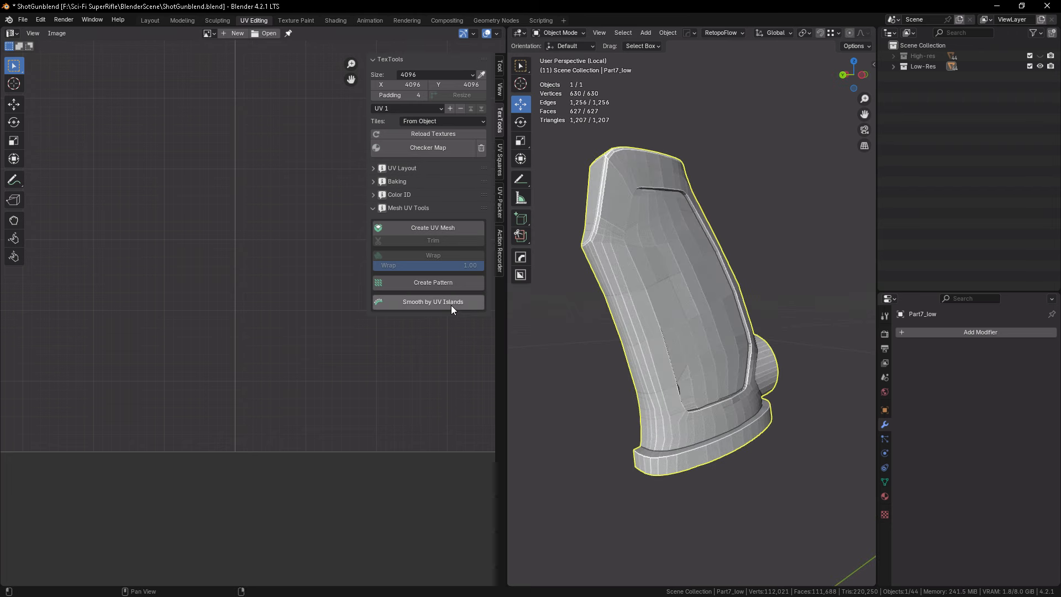
{"action": "middle_click_drag", "start_coordinate": [530, 343], "coordinate": [665, 370]}
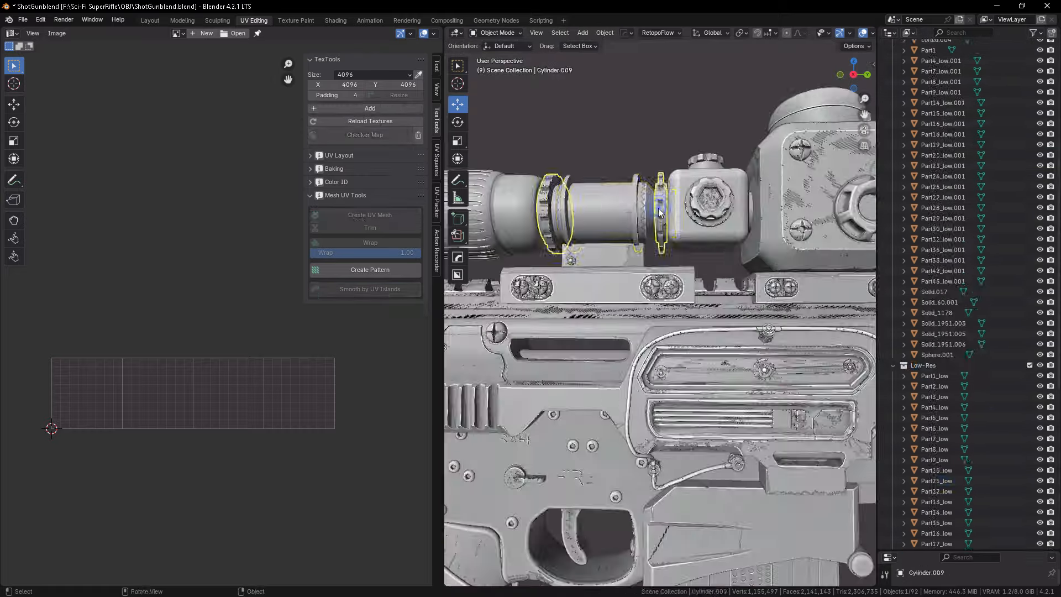
- Select the ridged round knob on the scope's small square housing
{"action": "left_click", "coordinate": [703, 224]}
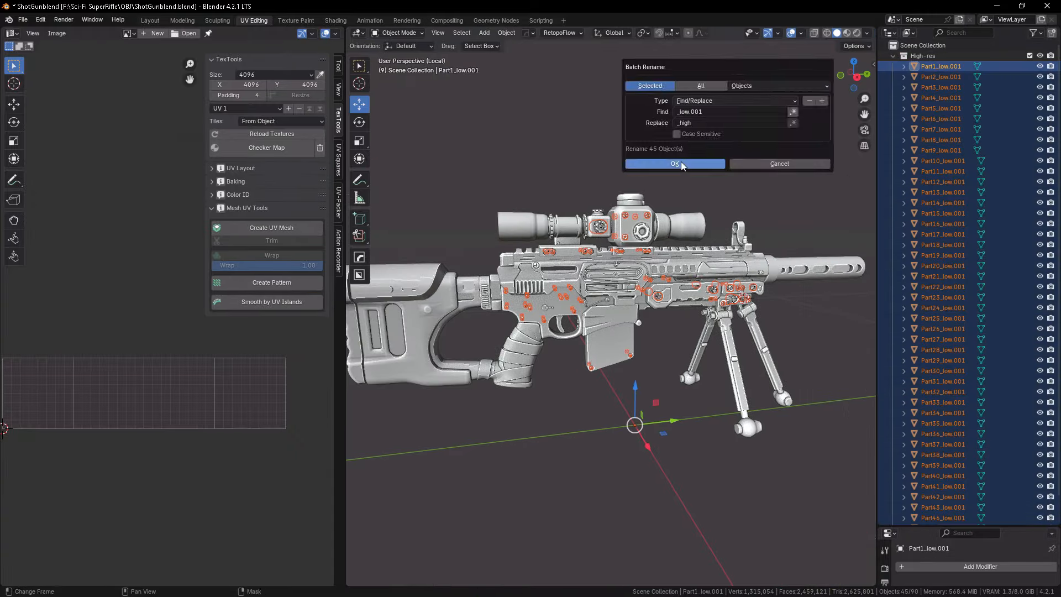
- Batch rename the selected high-res objects, replacing _low.001 with _high
{"action": "left_click", "coordinate": [681, 166]}
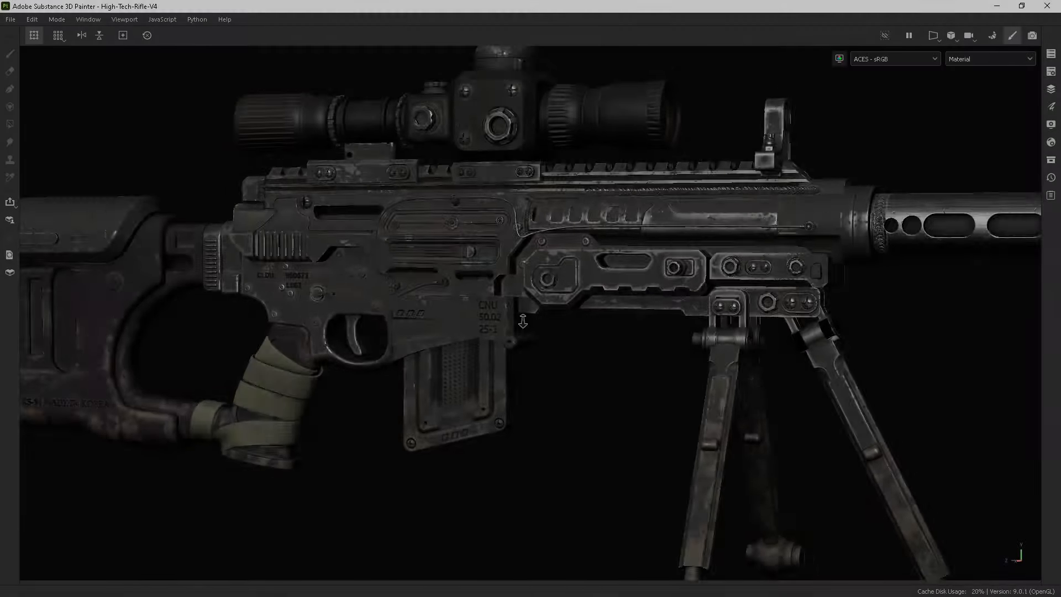
- Switch to Substance 3D Painter and inspect the textured rifle at different distances and angles
{"action": "right_click_drag", "start_coordinate": [522, 321], "coordinate": [522, 387], "text": "alt"}
{"action": "left_click_drag", "start_coordinate": [672, 122], "coordinate": [531, 400], "text": "alt"}
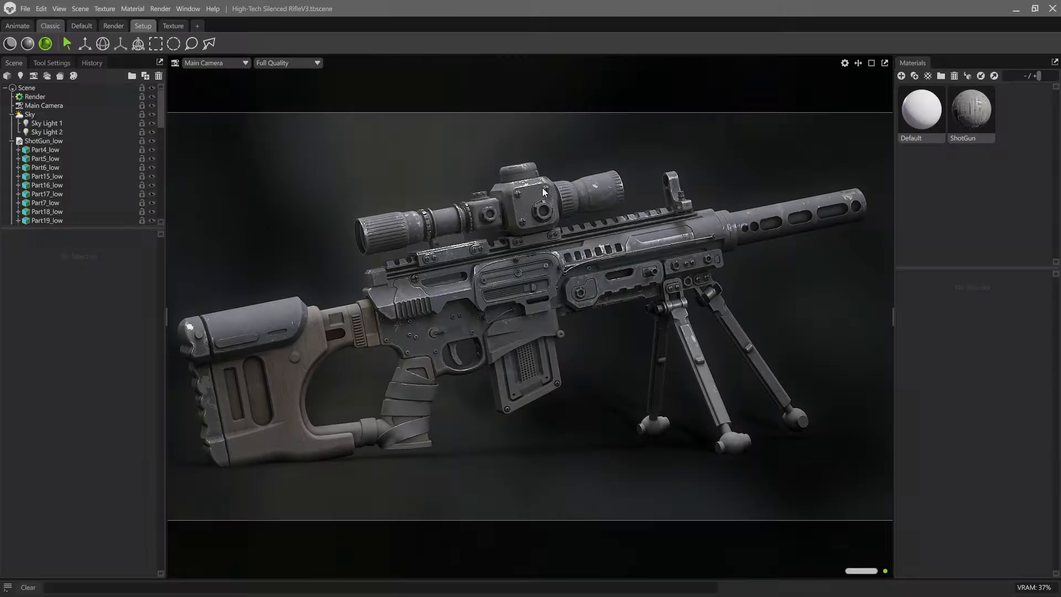
- In Marmoset Toolbag, collapse the ShotGun_low hierarchy, nudge the camera angle, and hide both side panels to enlarge the rifle view
{"action": "left_click", "coordinate": [12, 142]}
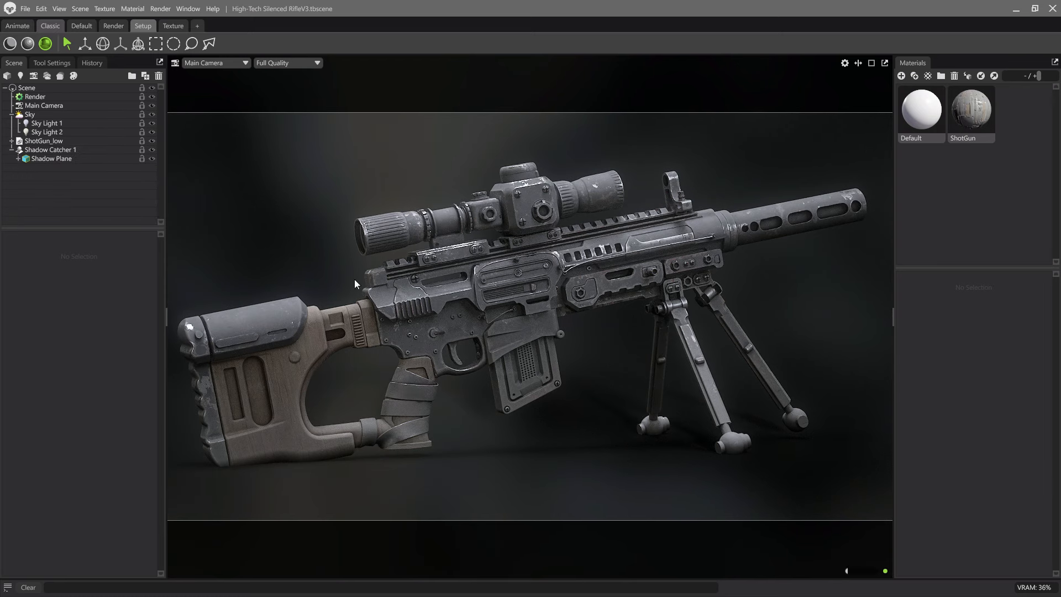
{"action": "mouse_move", "coordinate": [583, 288]}
{"action": "left_mouse_down"}
{"action": "mouse_move", "coordinate": [488, 286]}
{"action": "mouse_move", "coordinate": [576, 280]}
{"action": "left_mouse_up"}
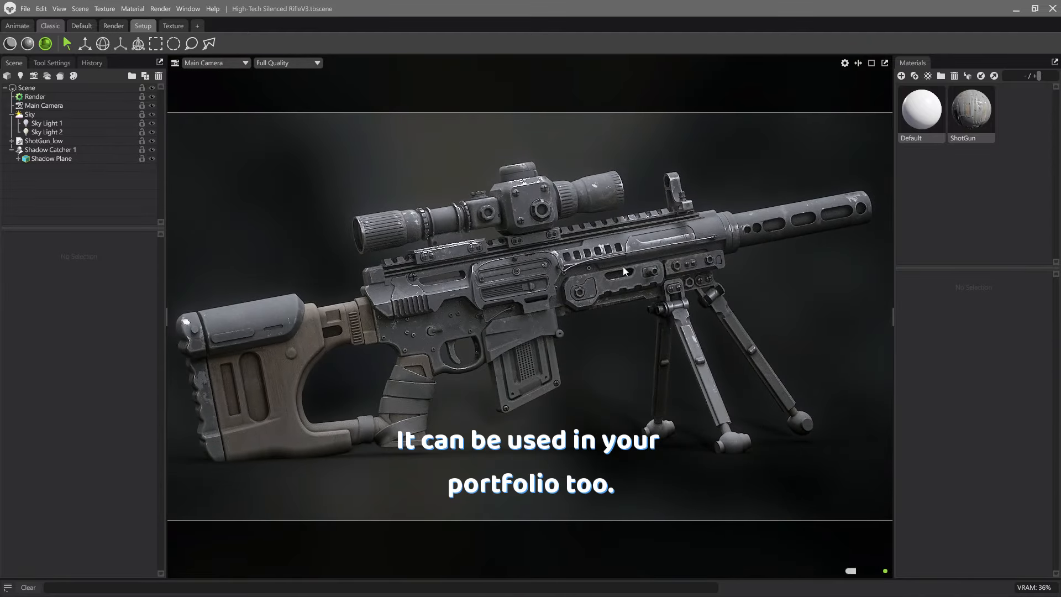
{"action": "left_click", "coordinate": [895, 317]}
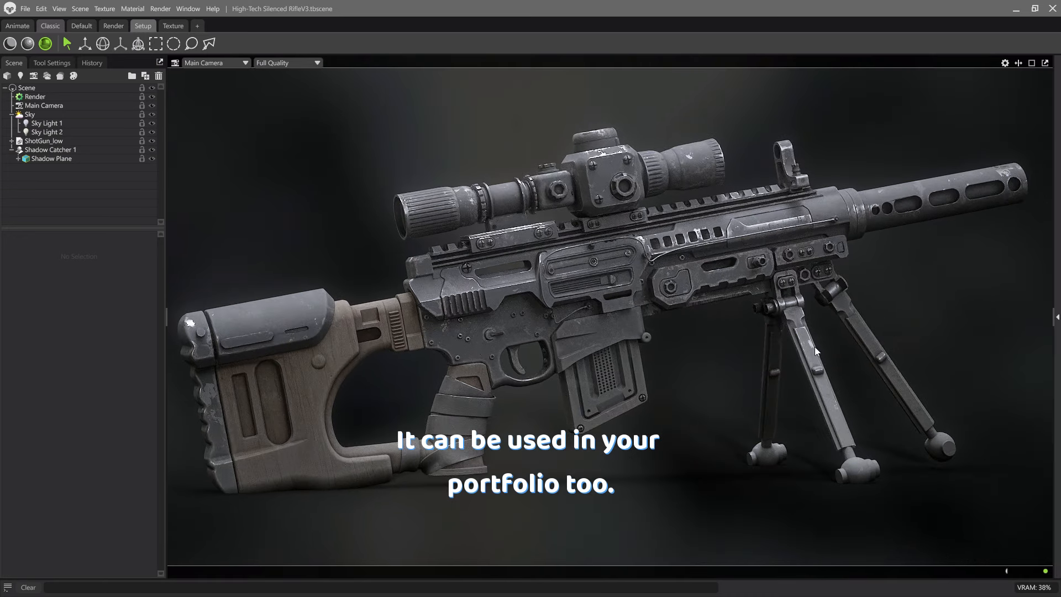
{"action": "left_click", "coordinate": [166, 321]}
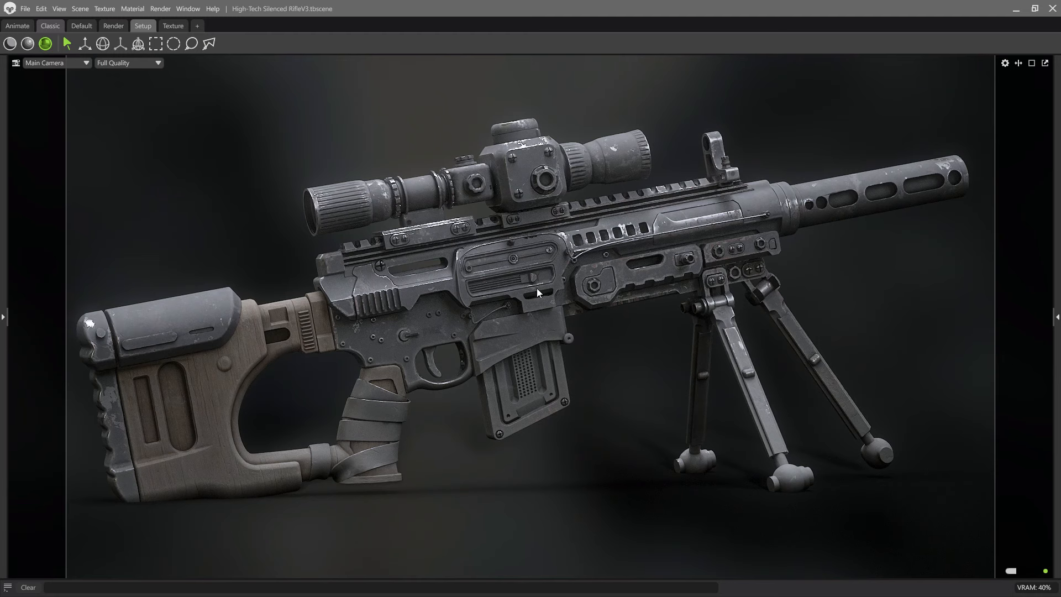